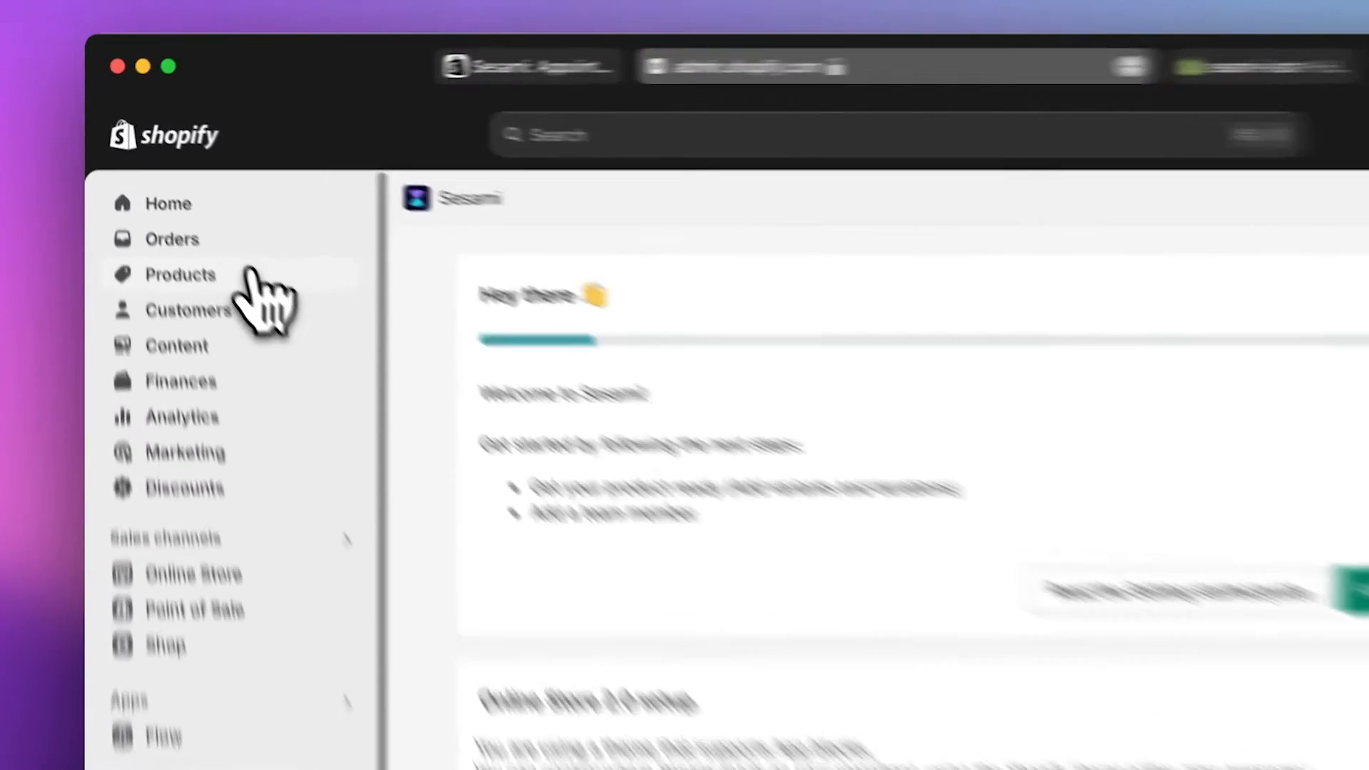
- Create a new product titled Facial Treatment and upload the facial massage photo
left_click(189, 227)
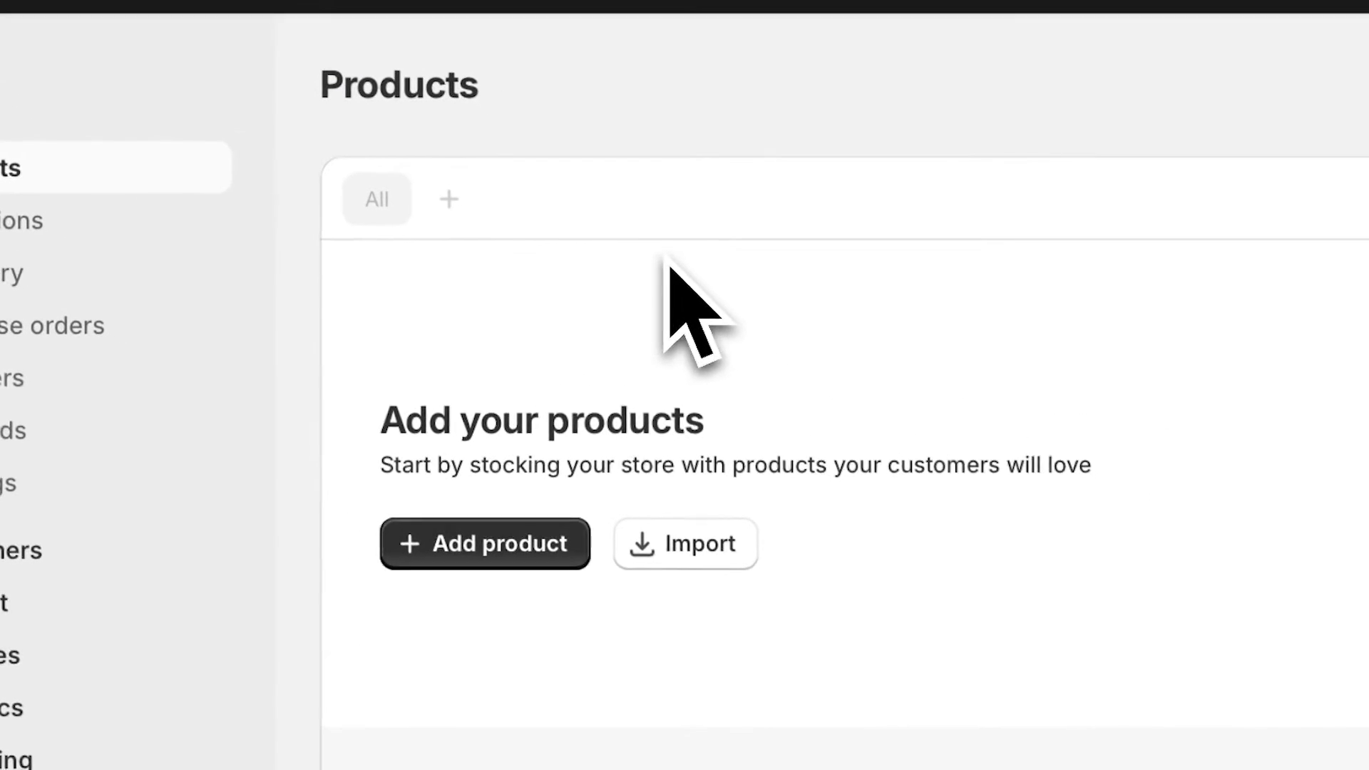
left_click(489, 535)
left_click(880, 250)
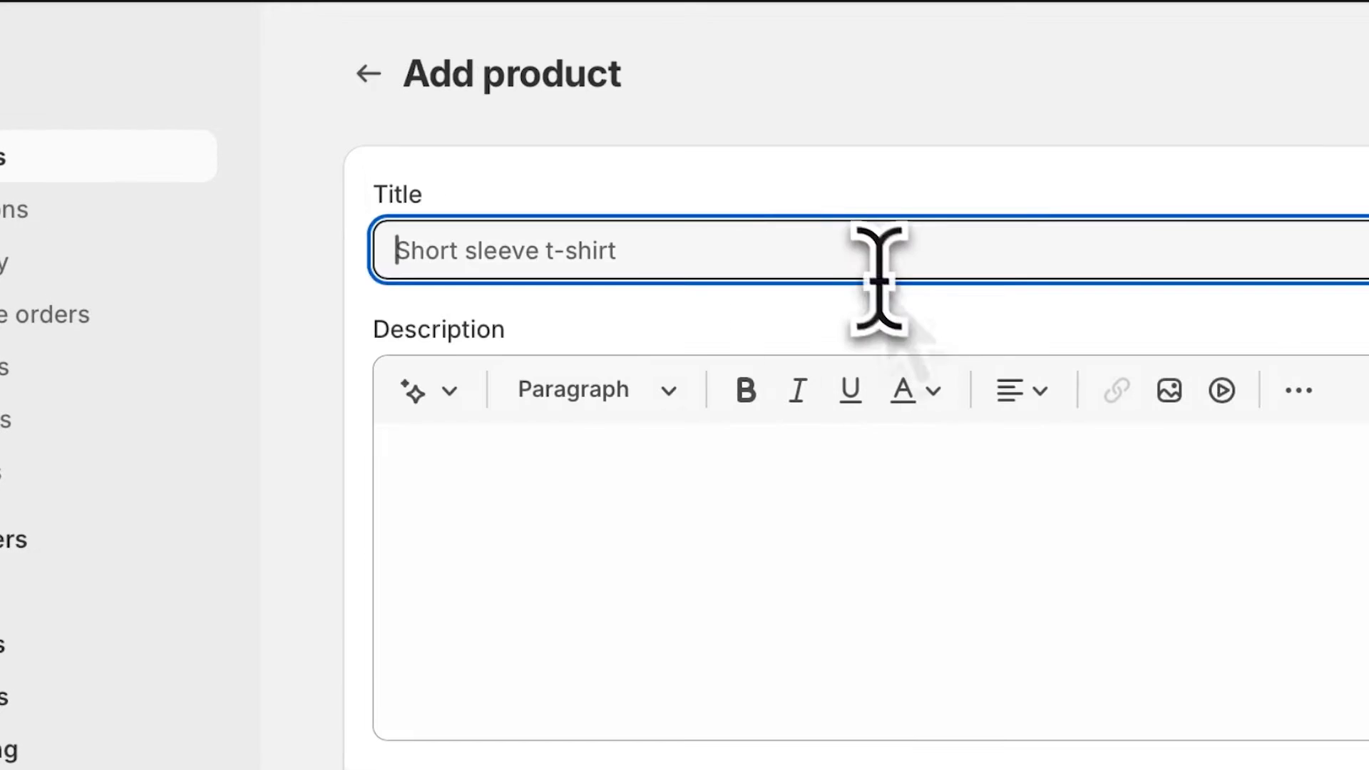
type("Fac")
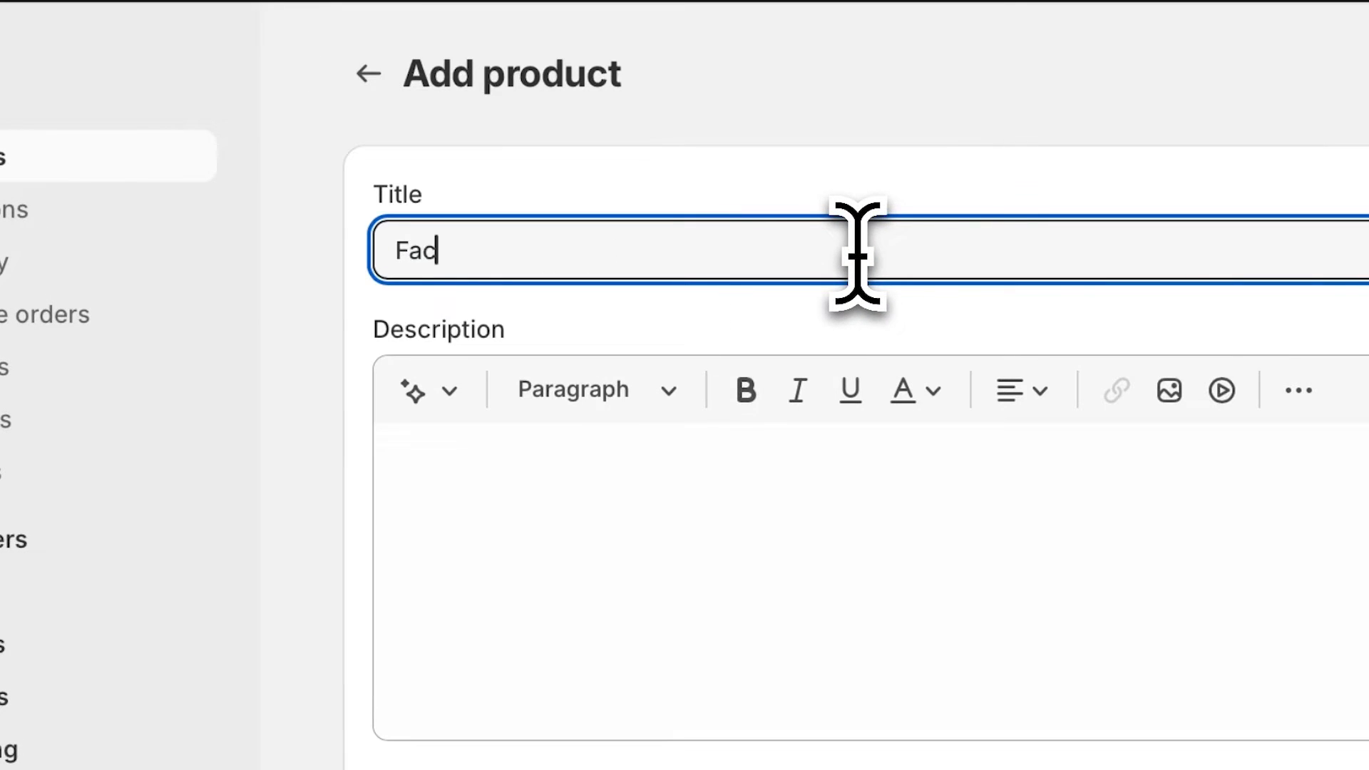
type("ial ")
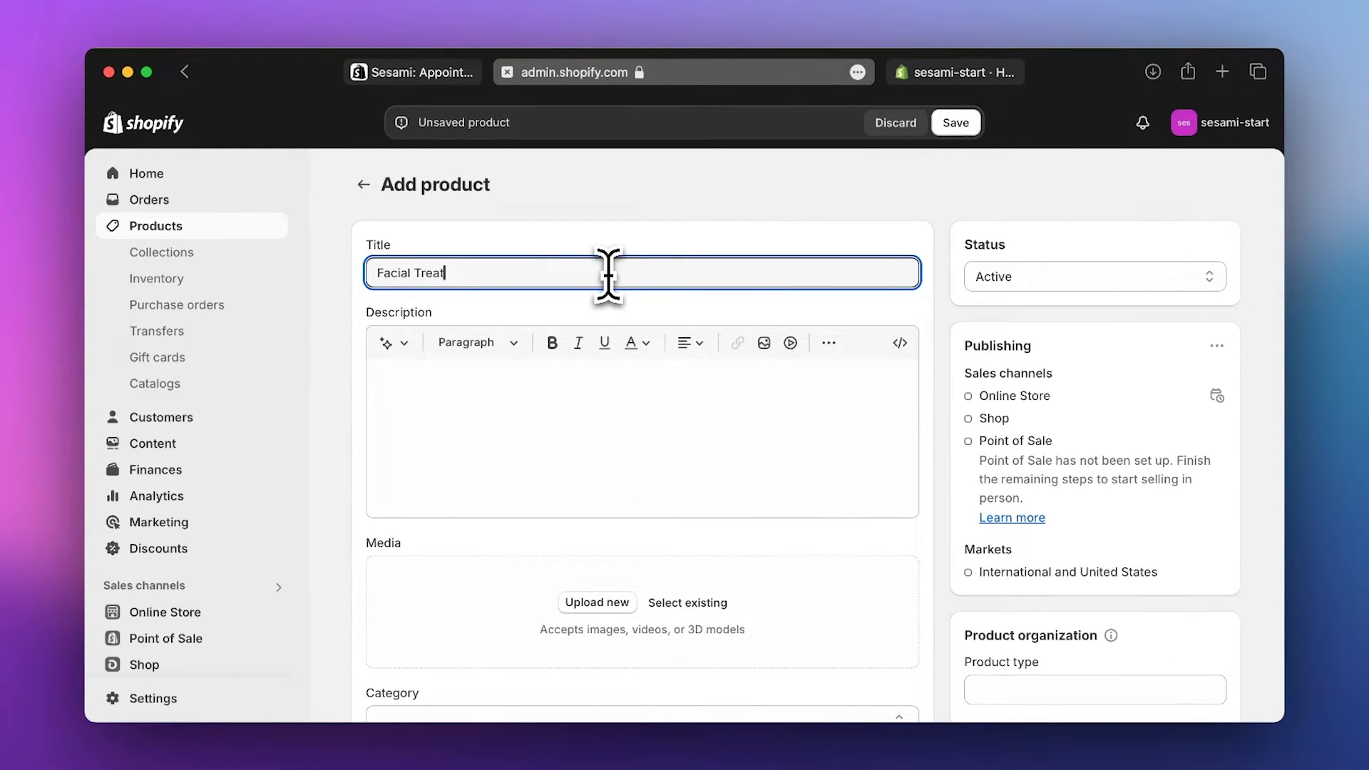
type("Treat")
left_click(605, 605)
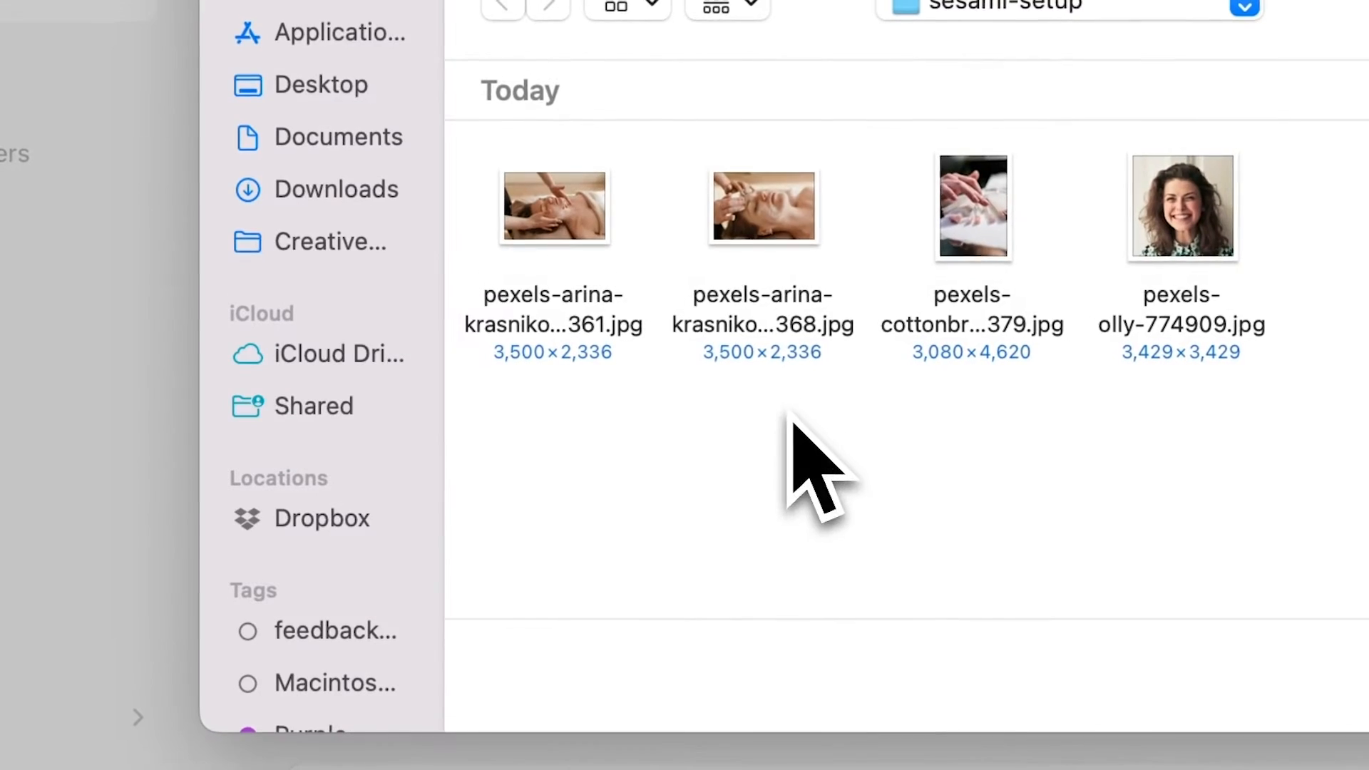
double_click(627, 275)
- Set the price to 100, stop tracking quantity, and mark it as non-physical
scroll(563, 520, "down", 3)
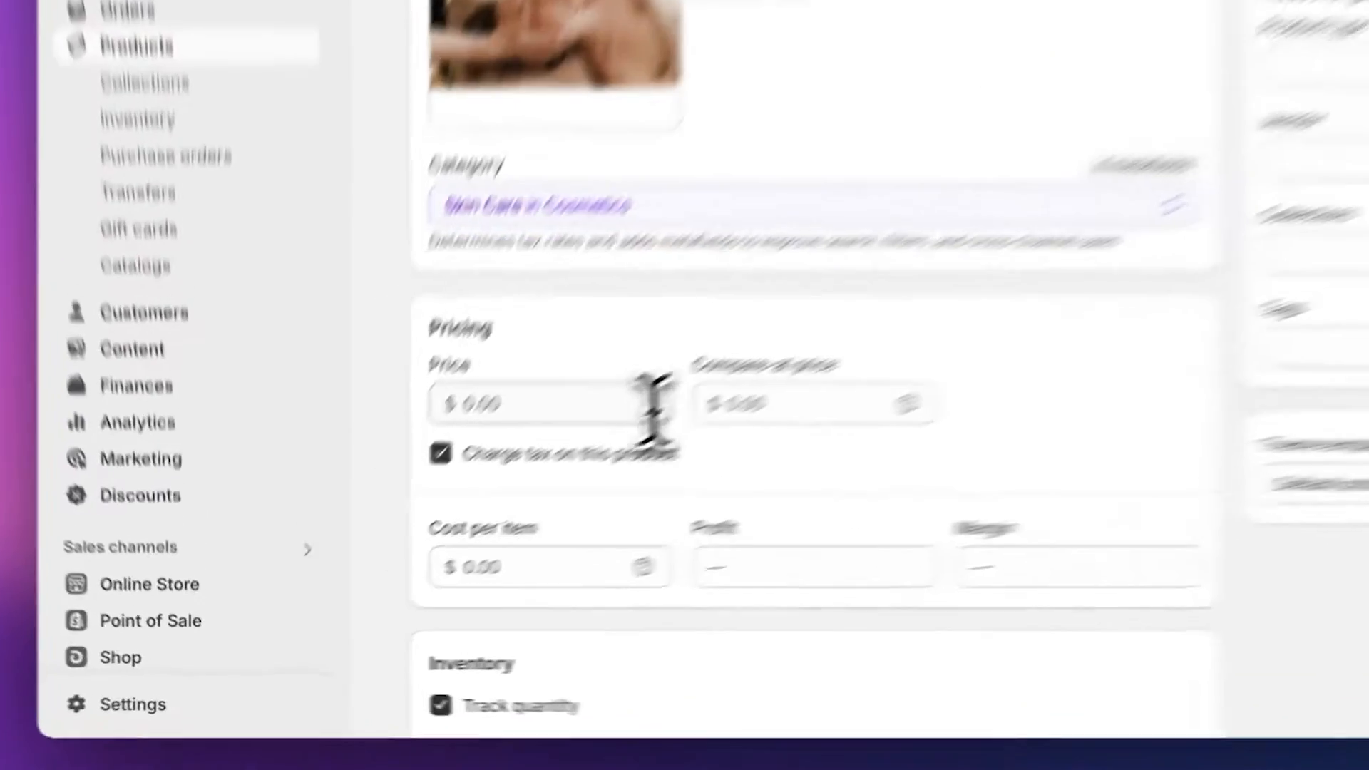
left_click(493, 506)
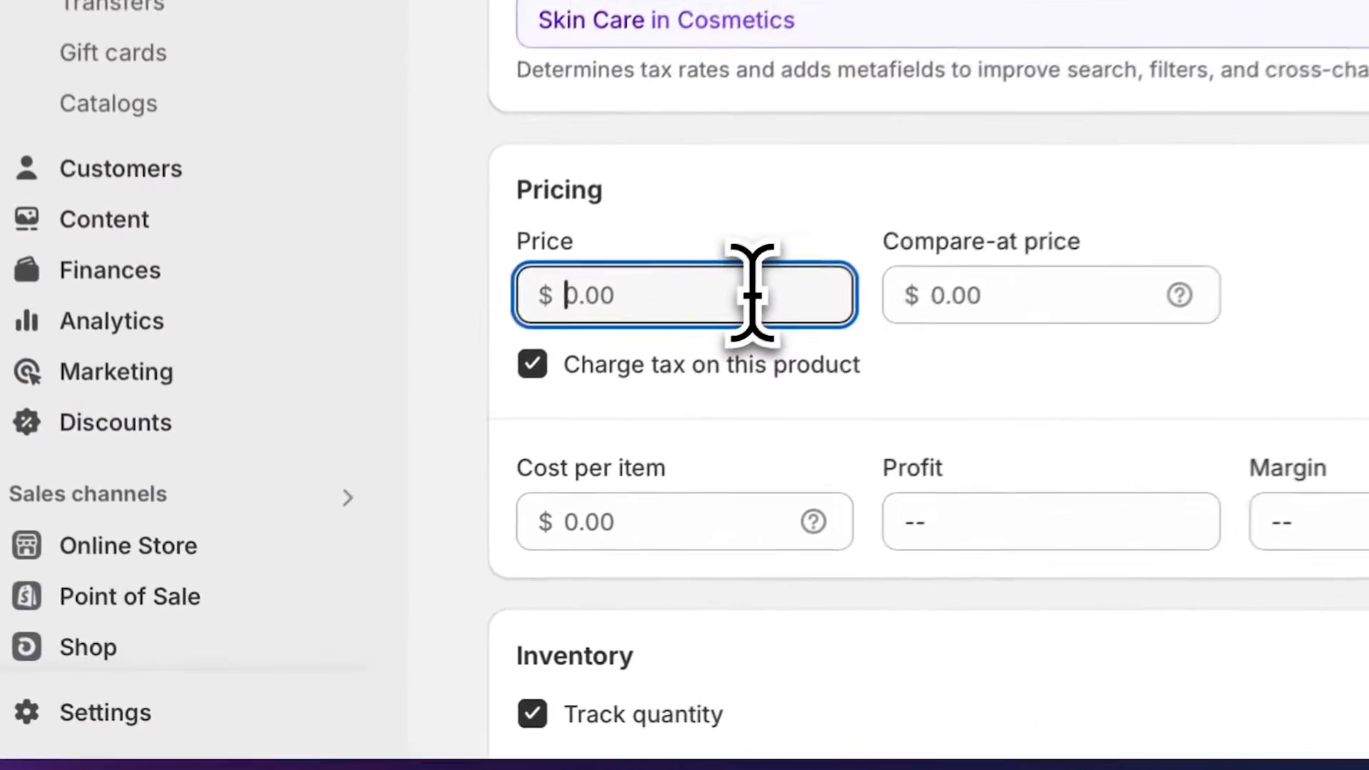
type("100")
scroll(762, 289, "down", 5)
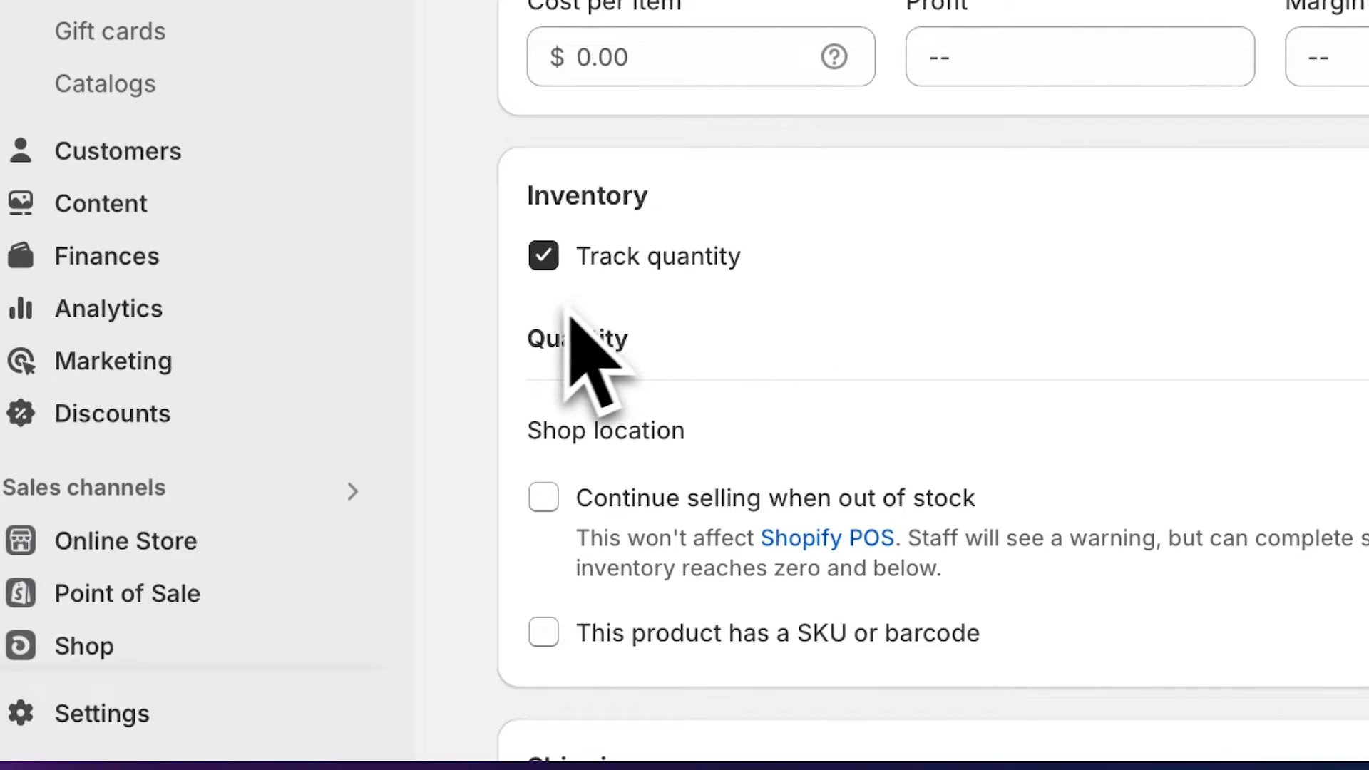
left_click(542, 268)
scroll(549, 476, "down", 4)
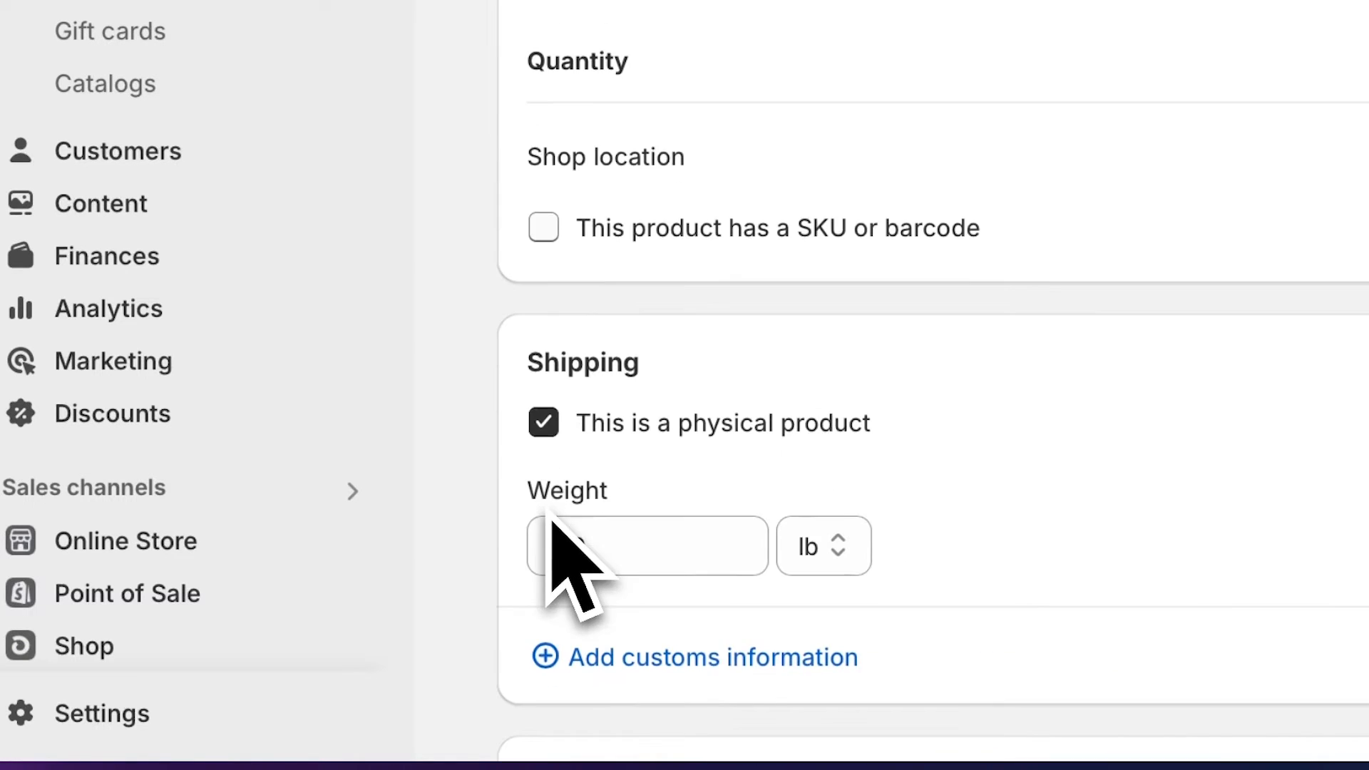
left_click(544, 424)
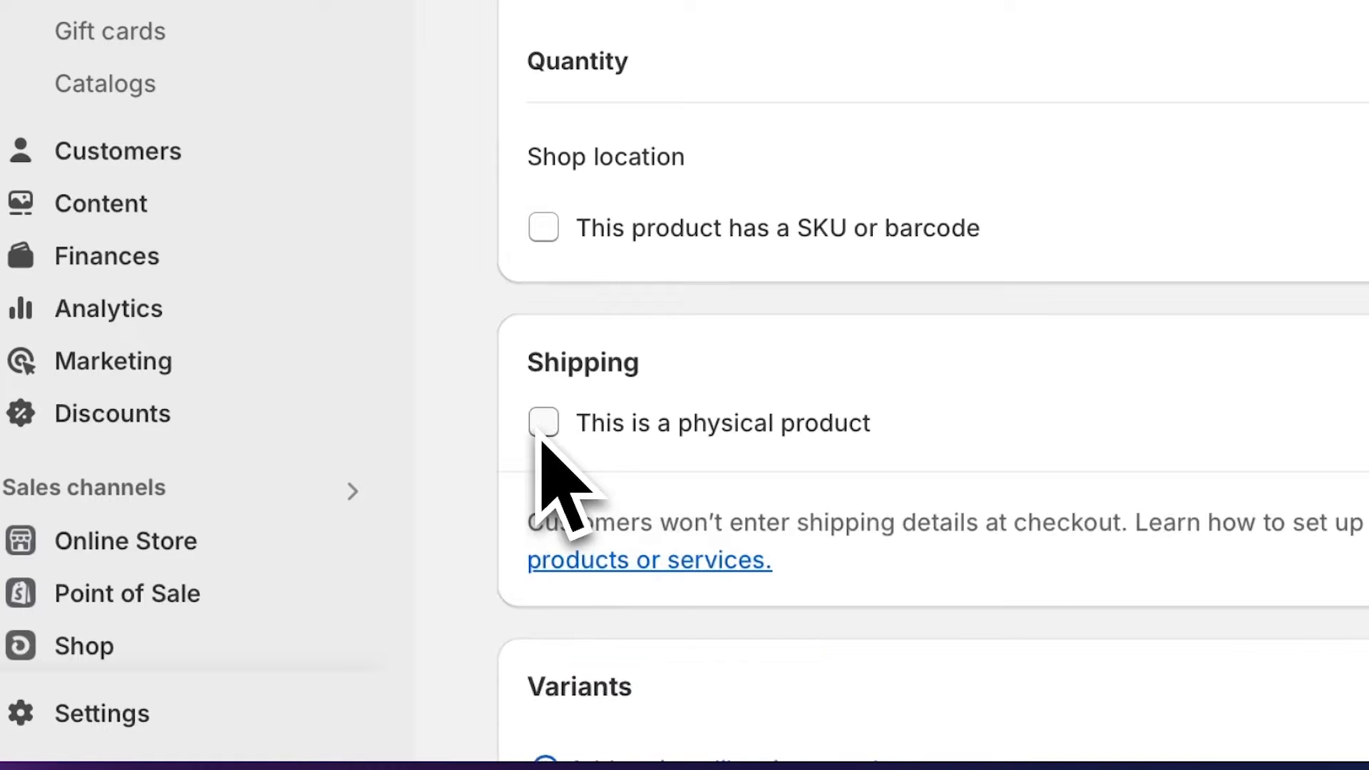
scroll(540, 440, "down", 3)
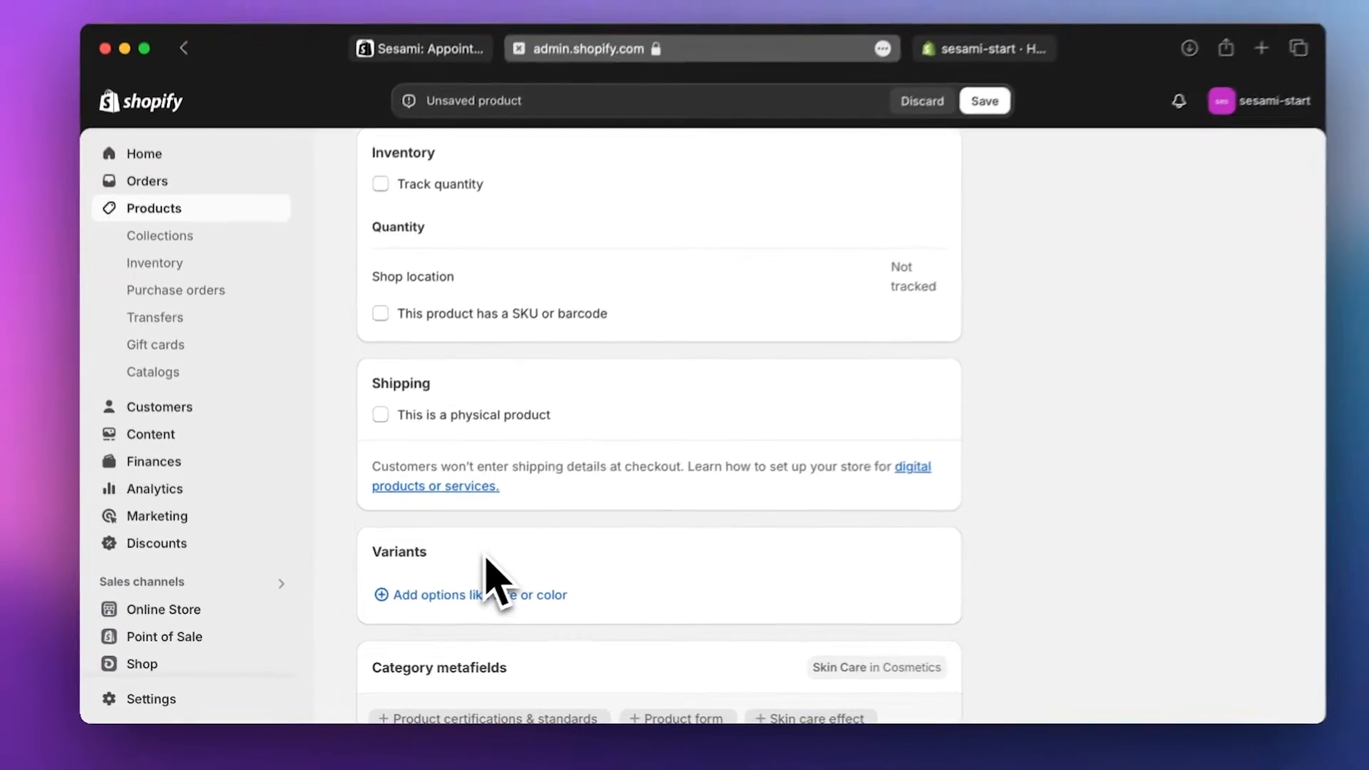
scroll(743, 434, "down", 3)
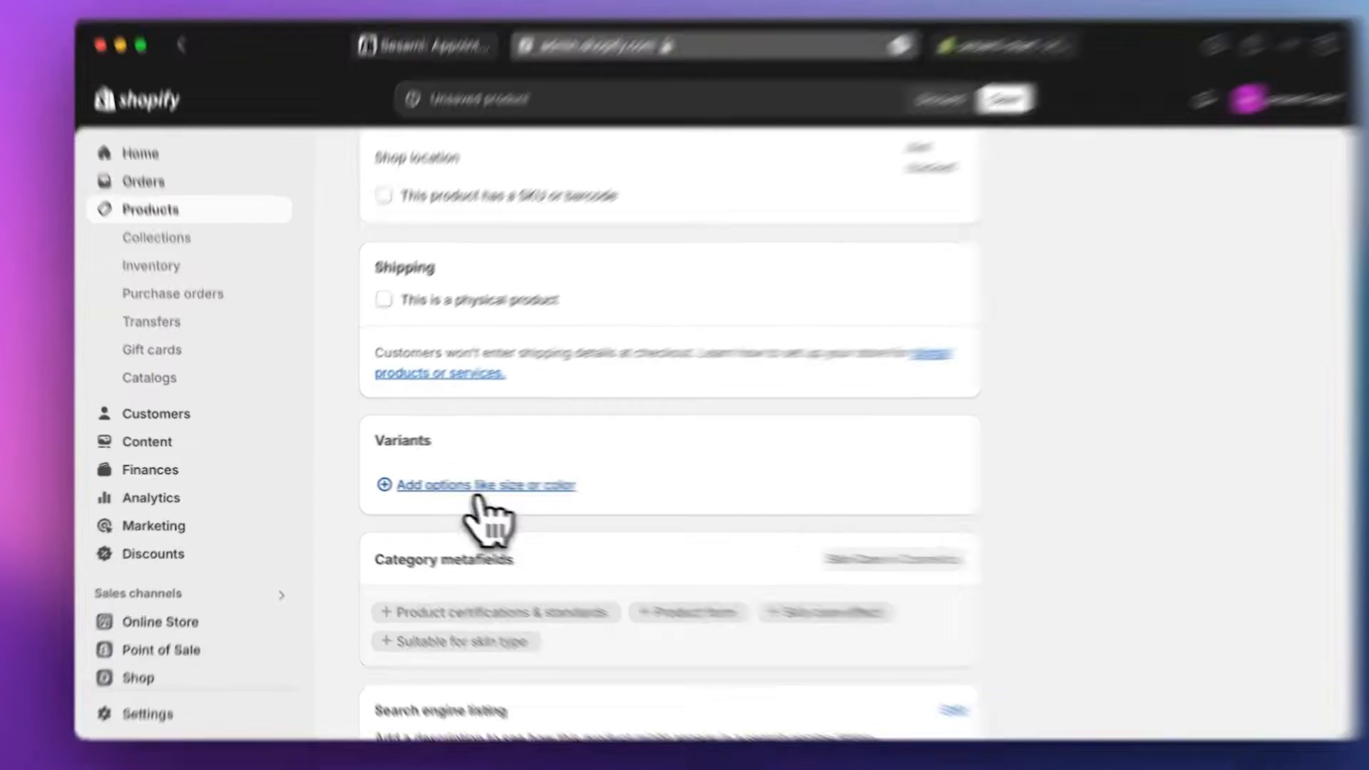
- Add a Duration option with the values 1 hour and 30 minutes
left_click(464, 488)
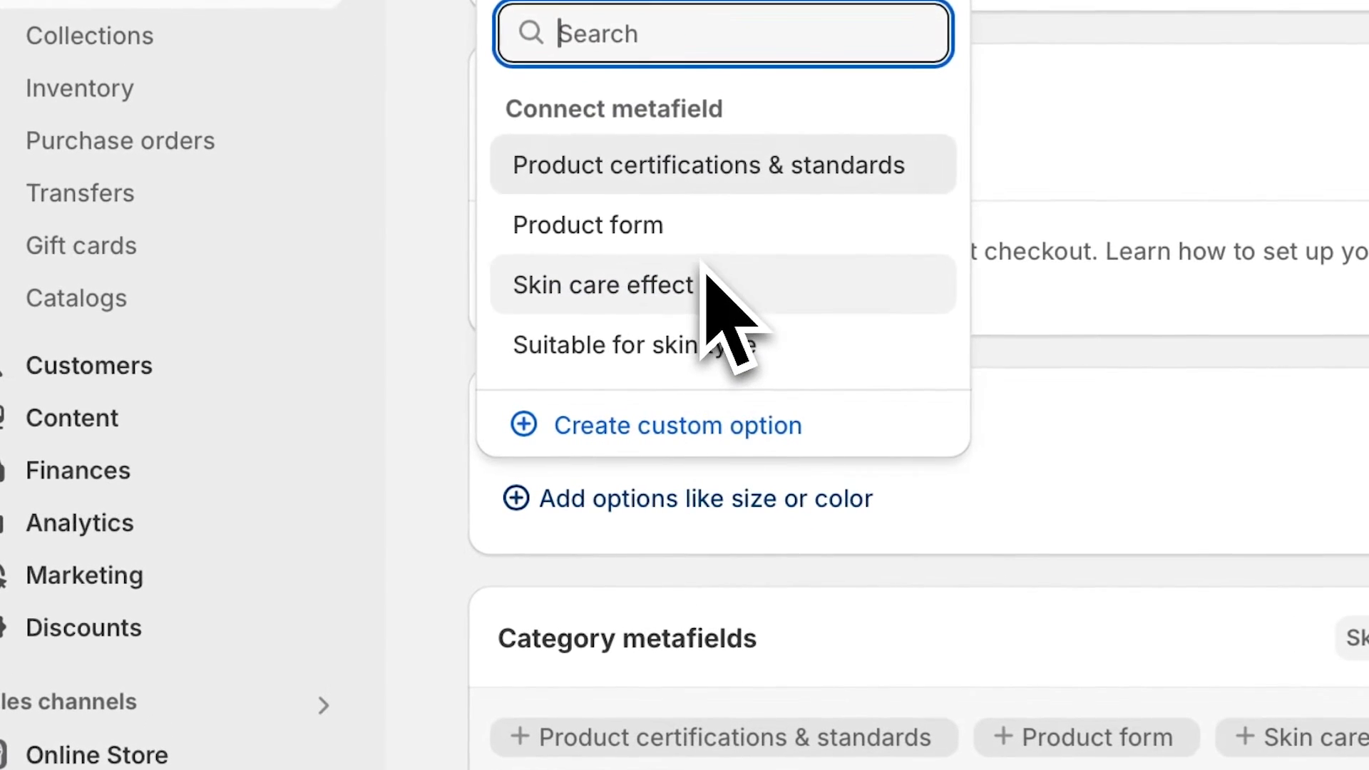
type("Duration")
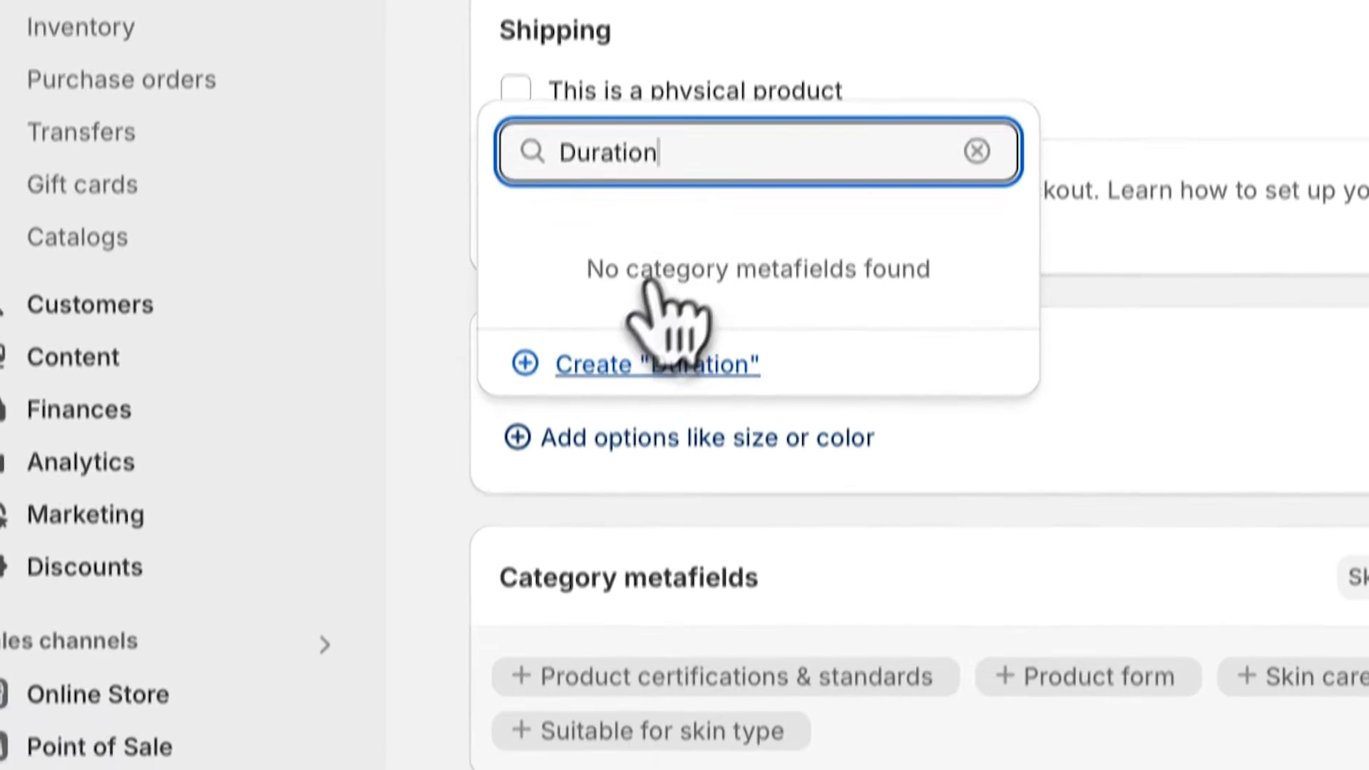
left_click(653, 421)
left_click(739, 686)
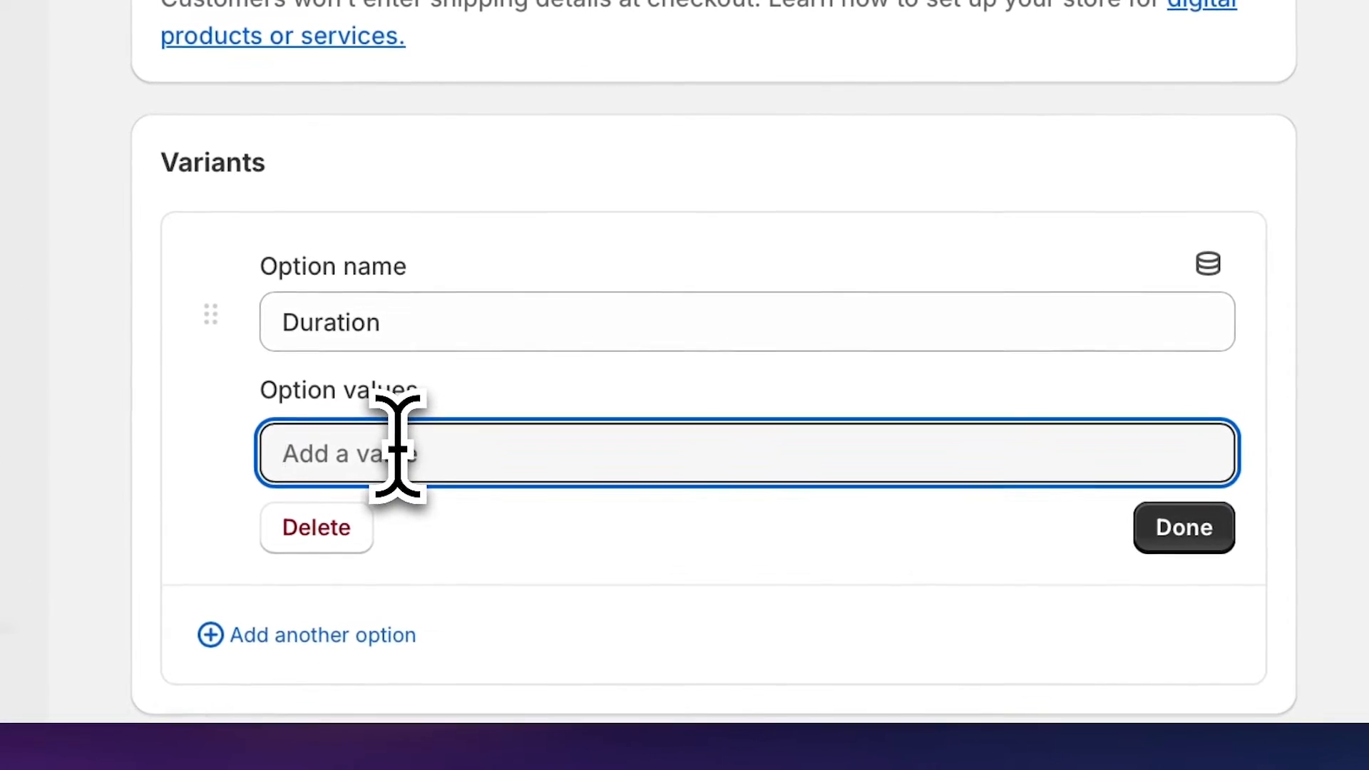
type("1 hour")
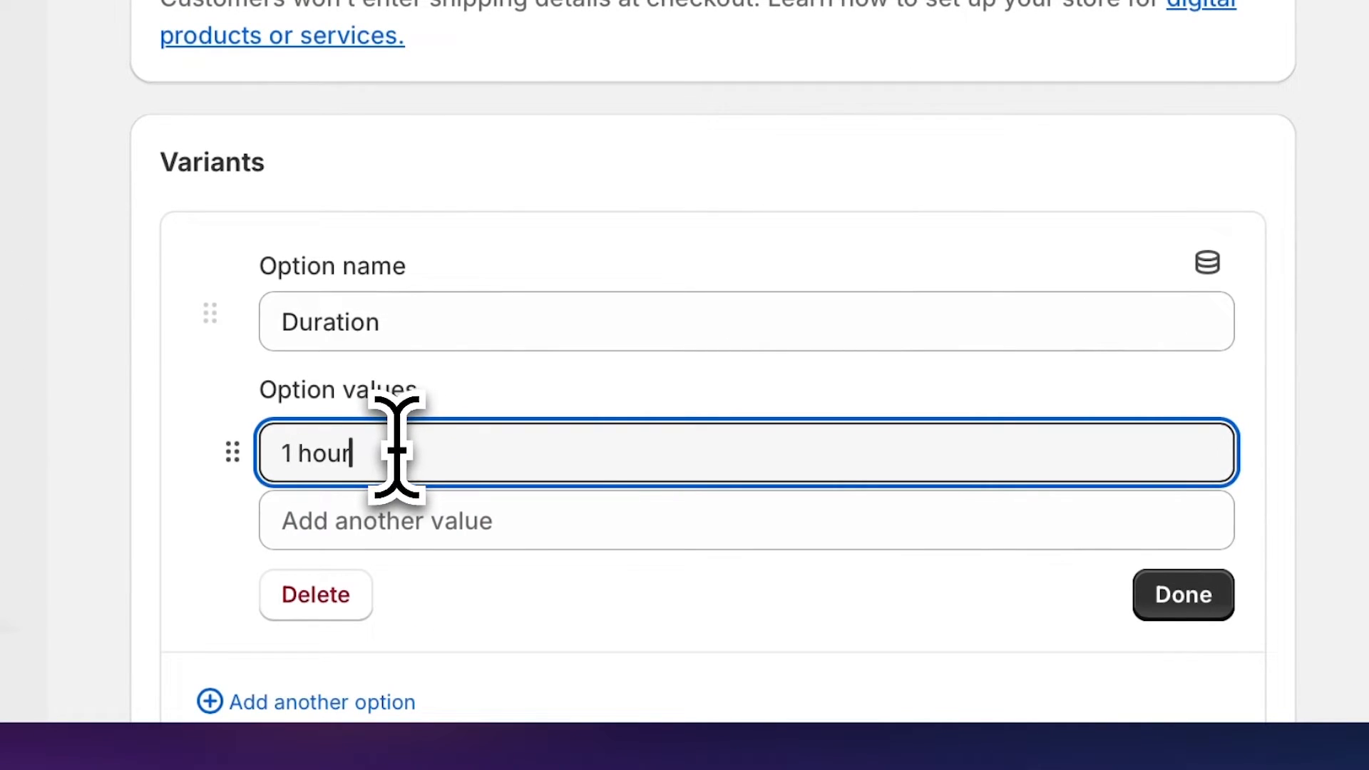
left_click(389, 515)
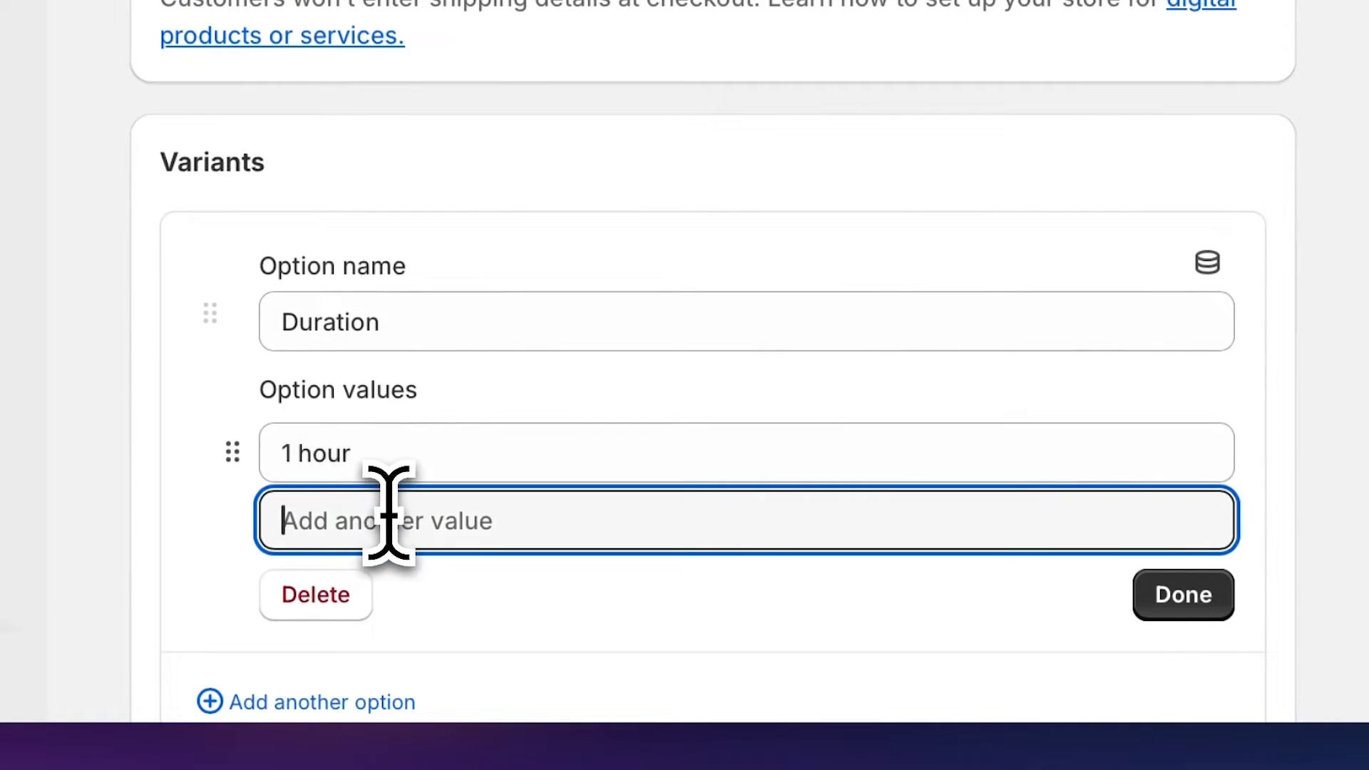
type("30 minutes")
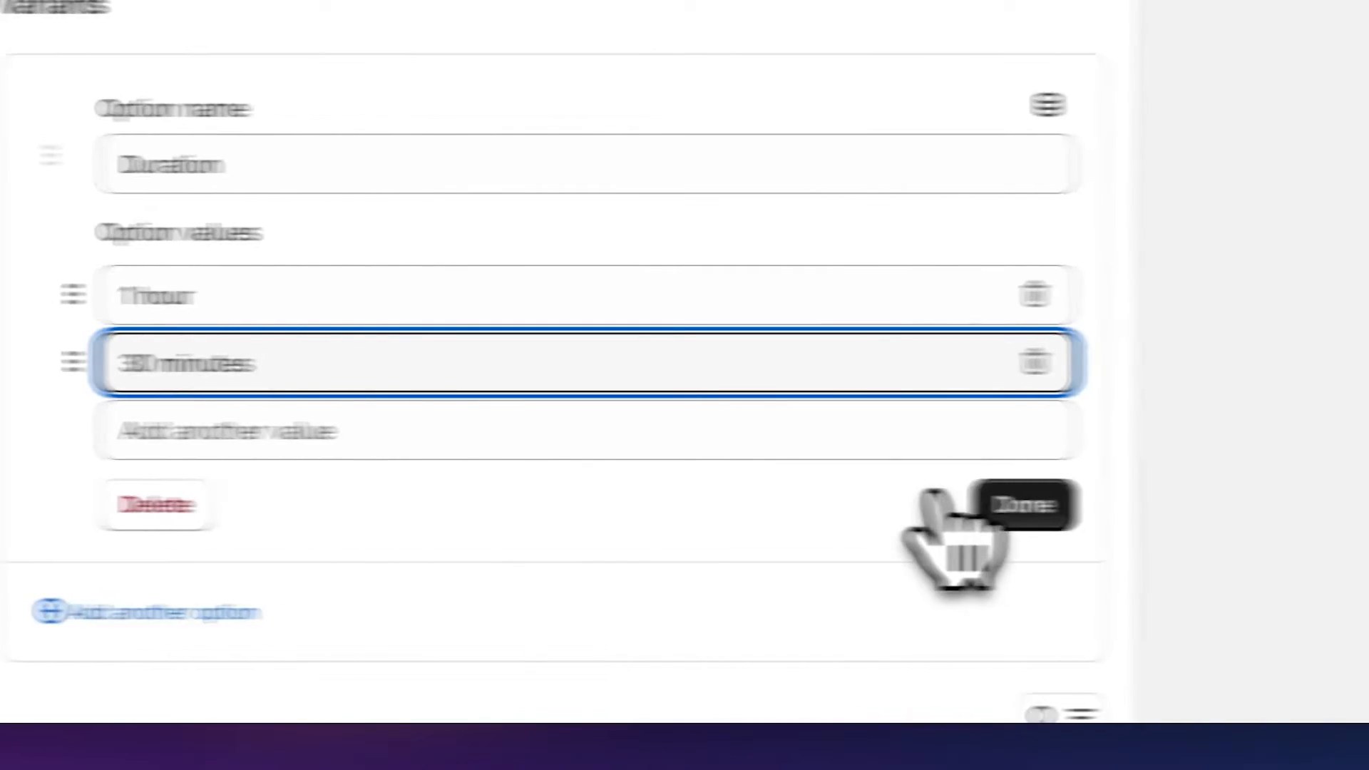
left_click(987, 504)
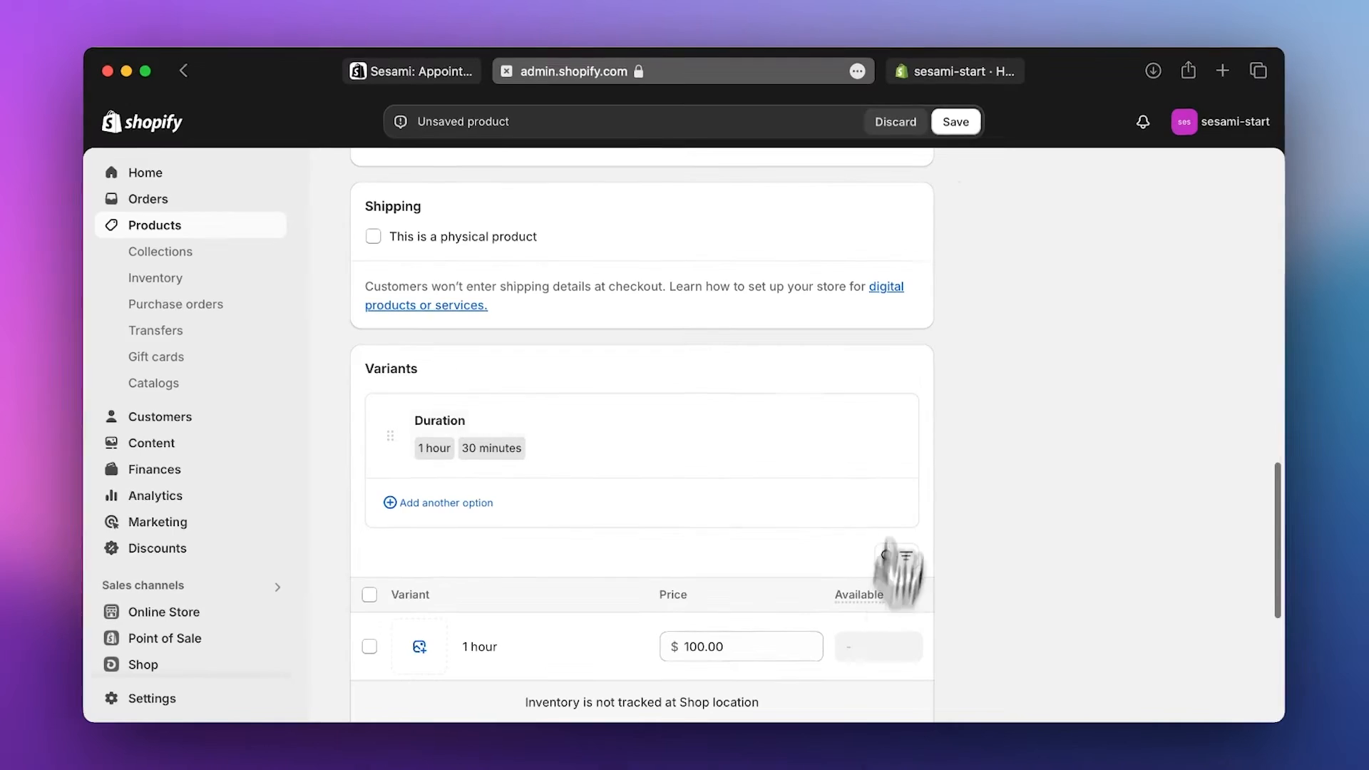
- Save the Facial Treatment product and open the Sesami app
left_click(959, 123)
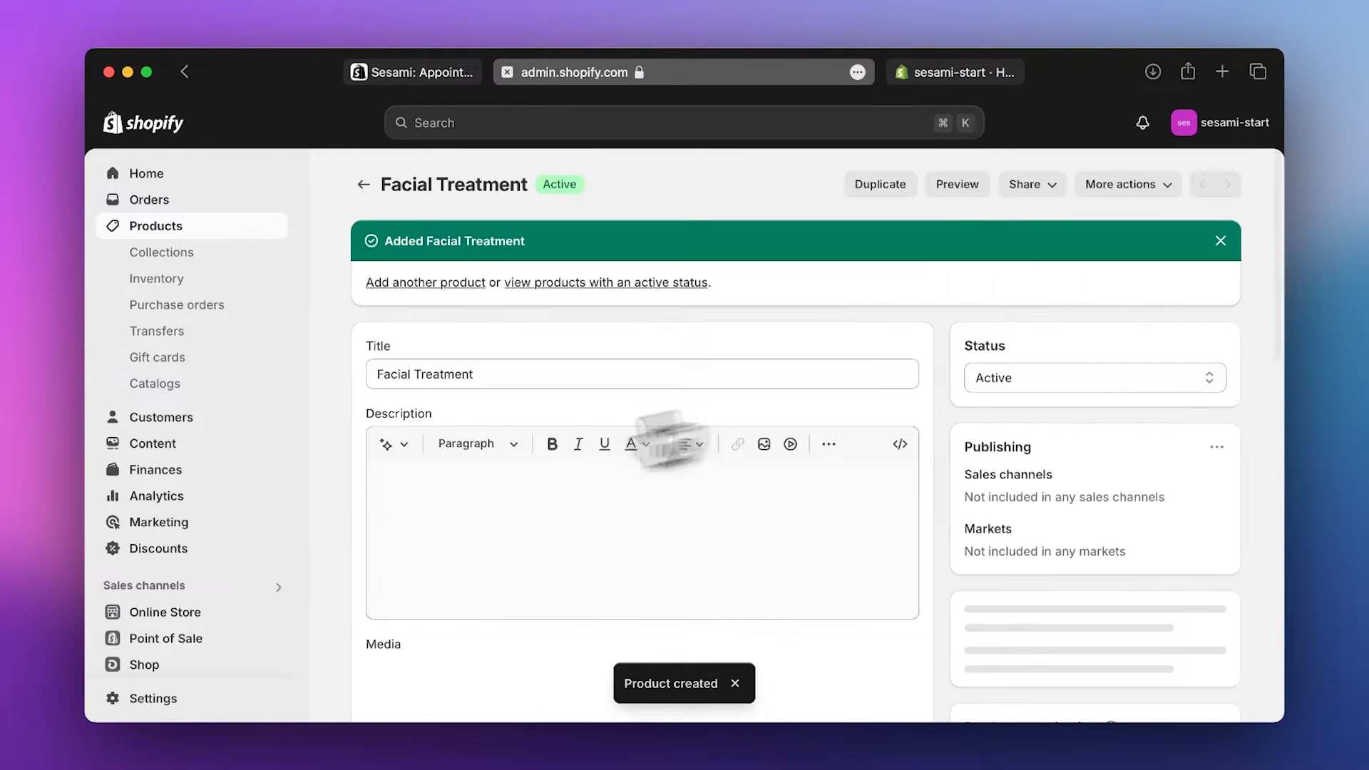
scroll(206, 556, "down", 2)
left_click(171, 629)
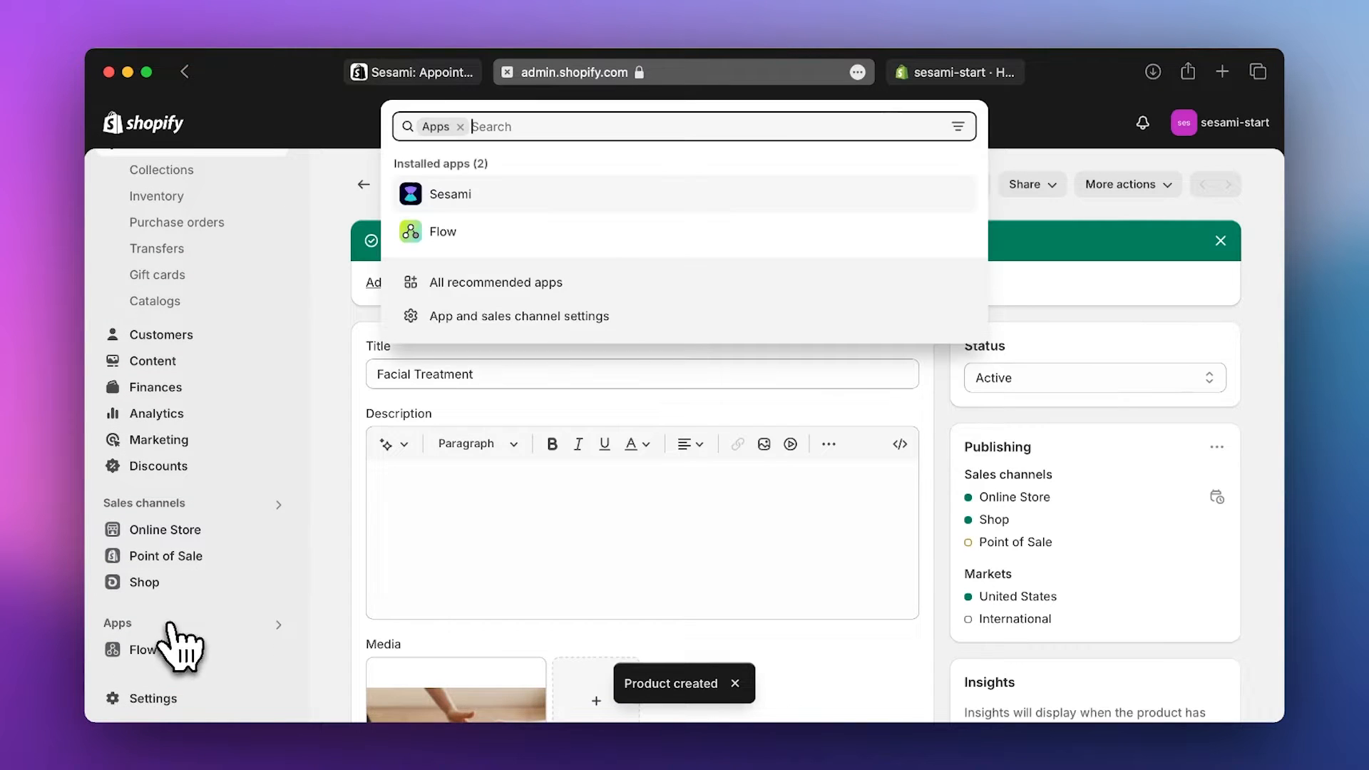
left_click(493, 198)
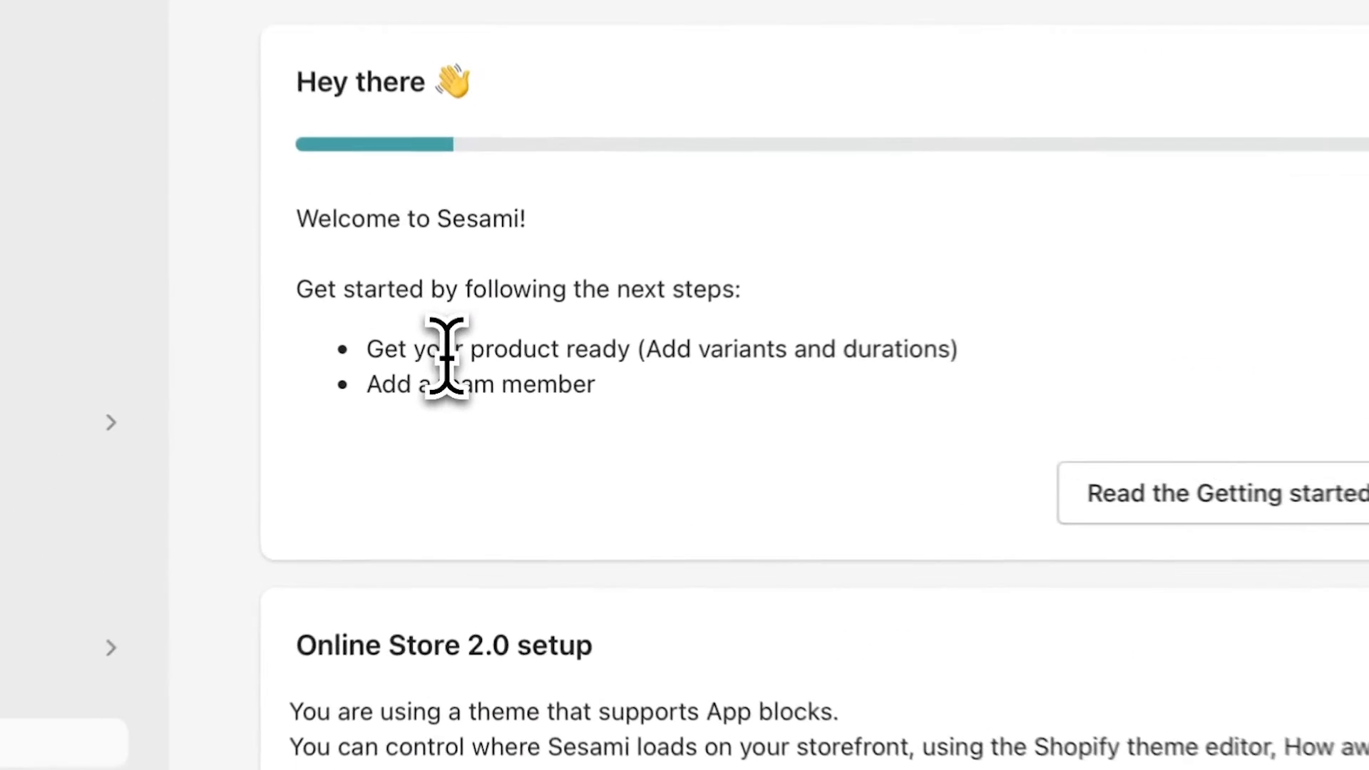
triple_click(459, 376)
left_click(661, 422)
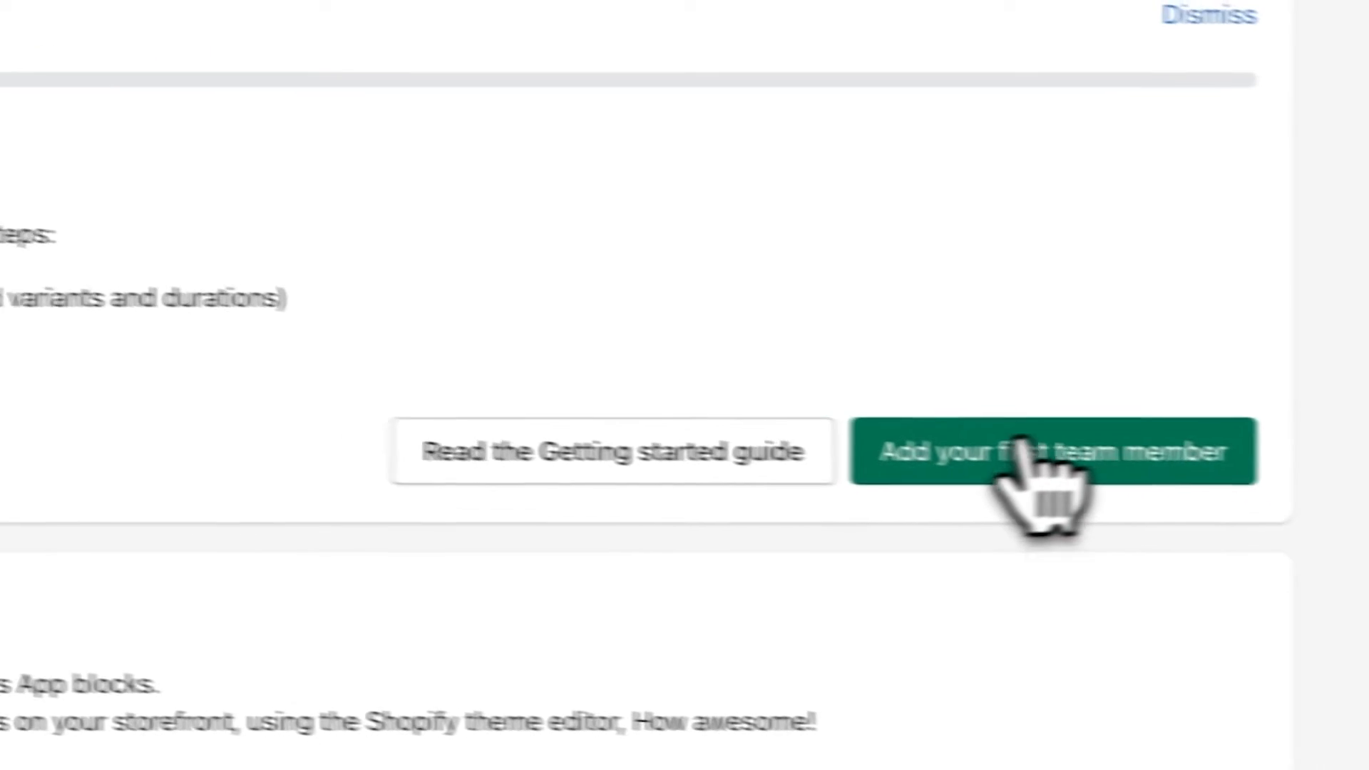
- Add the first team member, entering their first name and e-mail address
left_click(1027, 463)
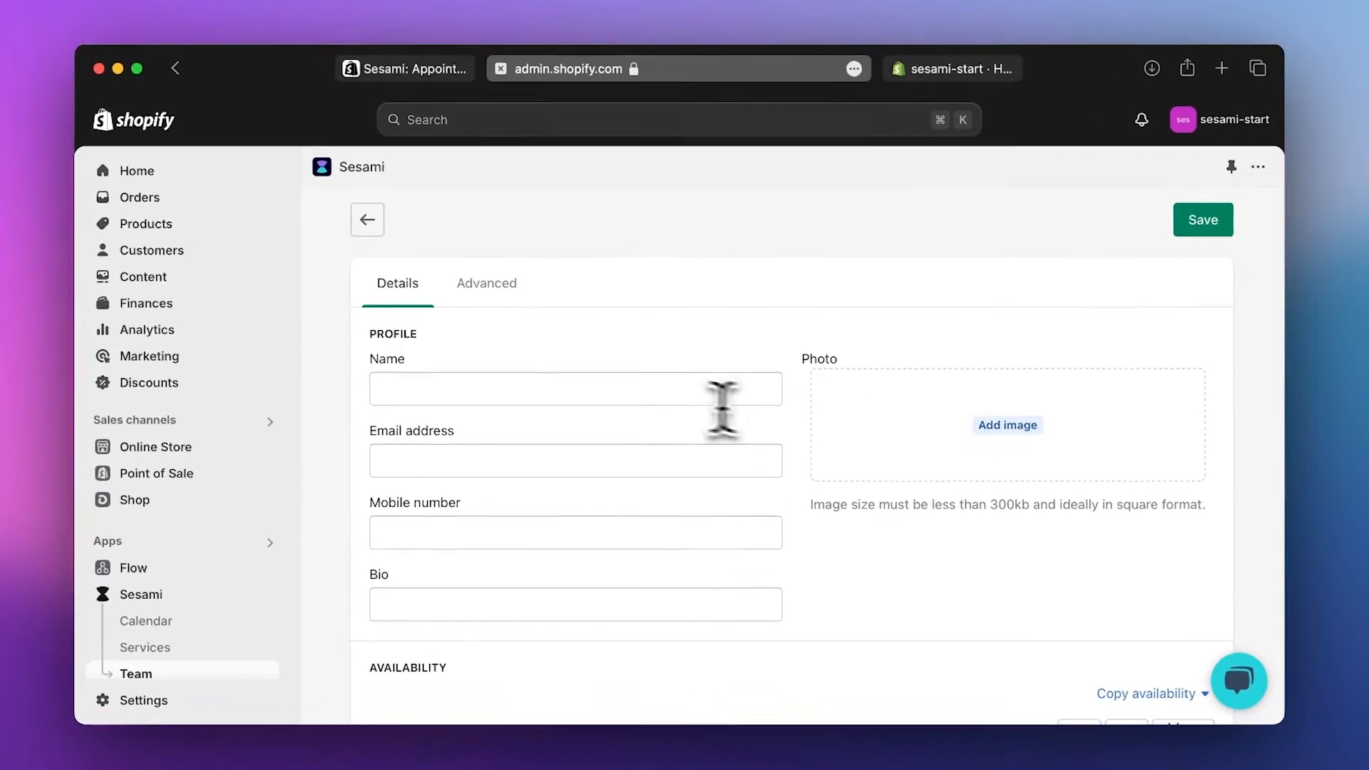
left_click(670, 397)
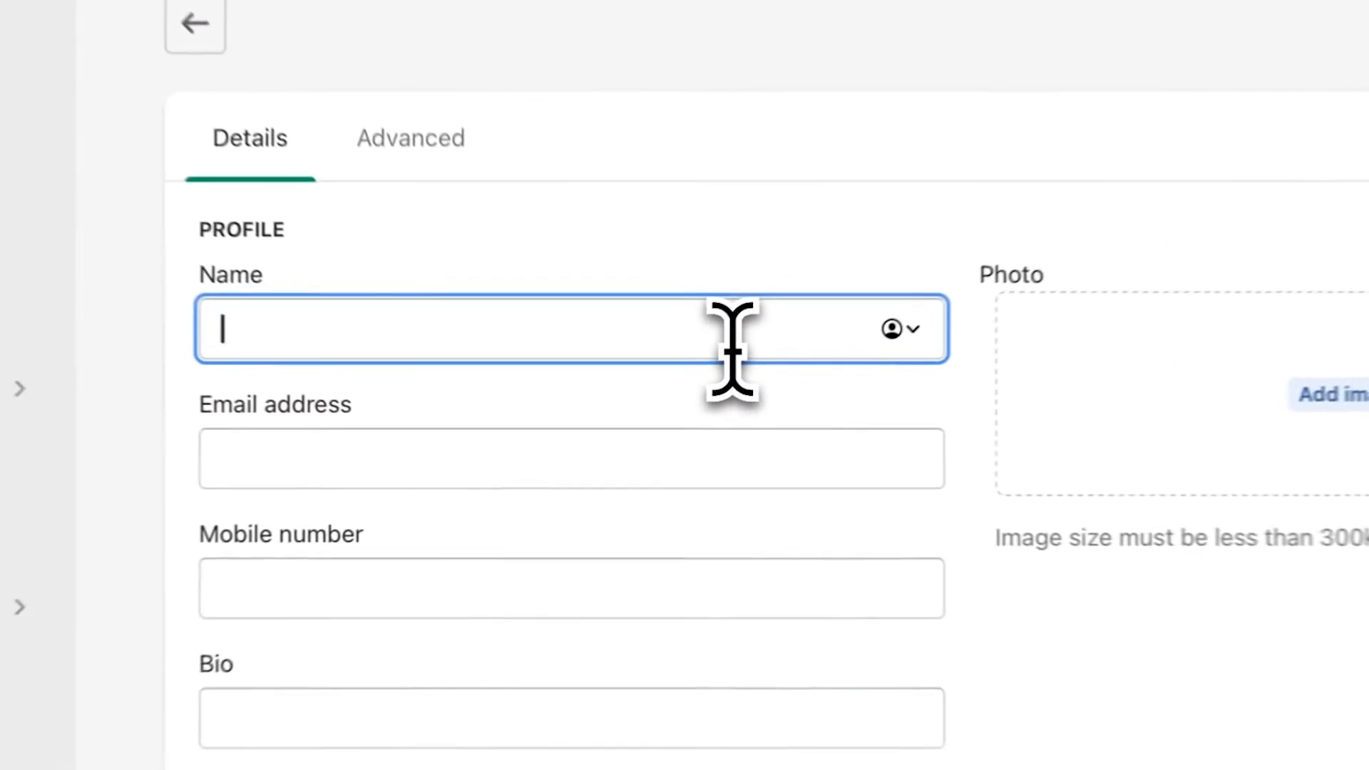
type("Sarah")
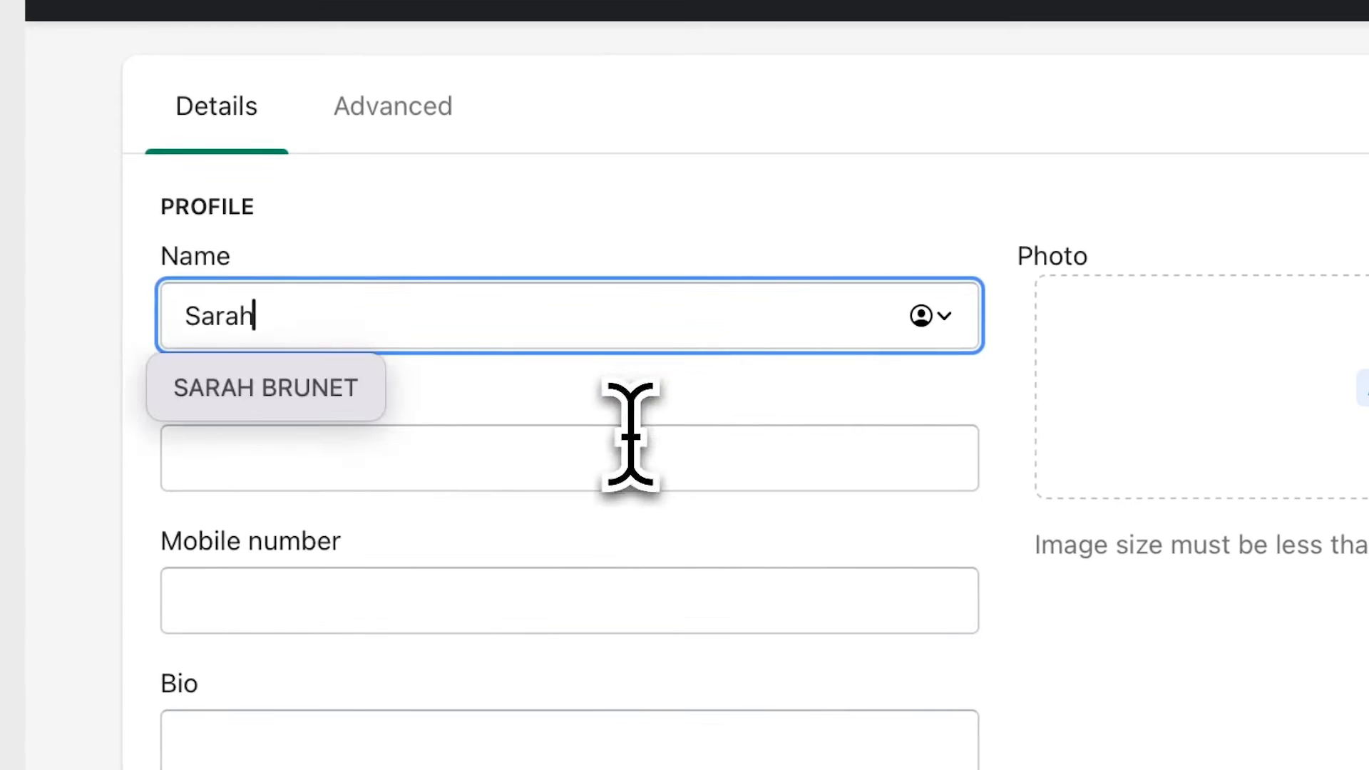
left_click(626, 436)
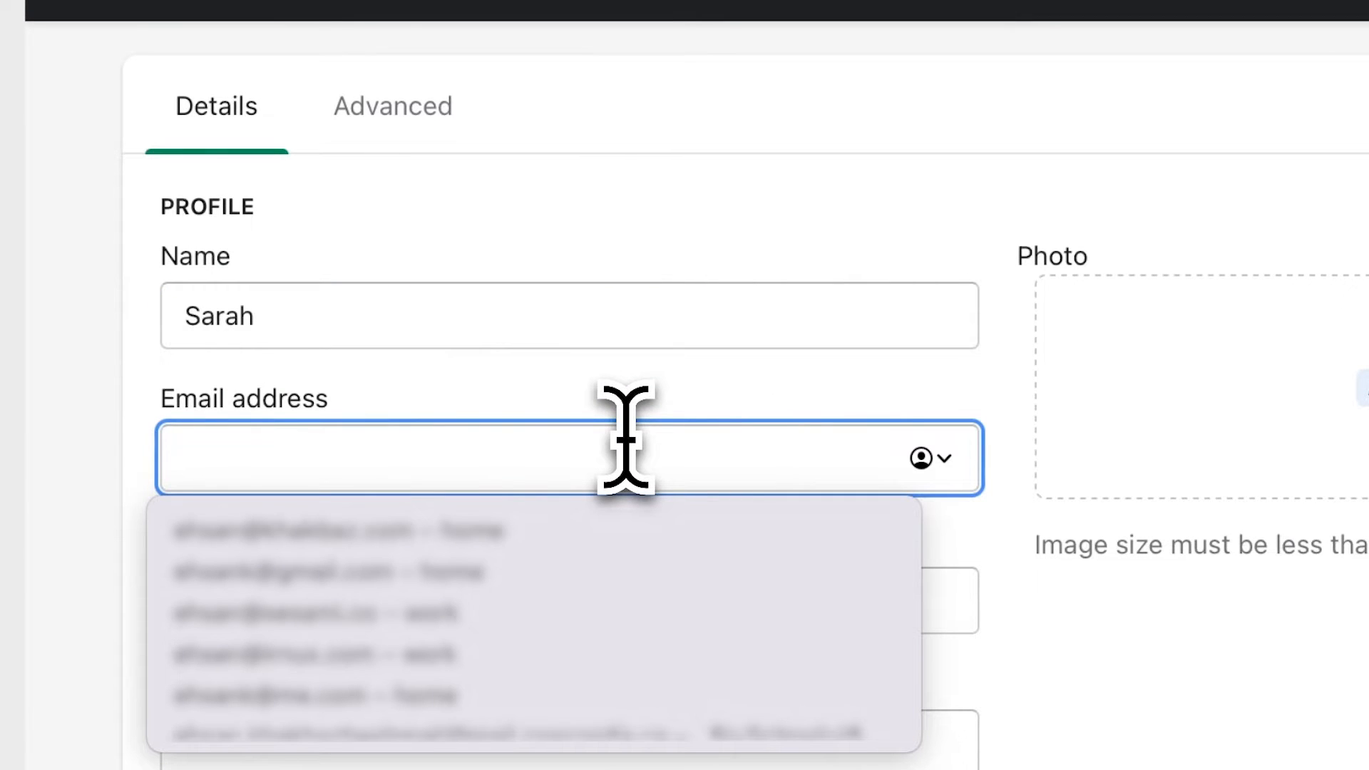
type("email@domain.com")
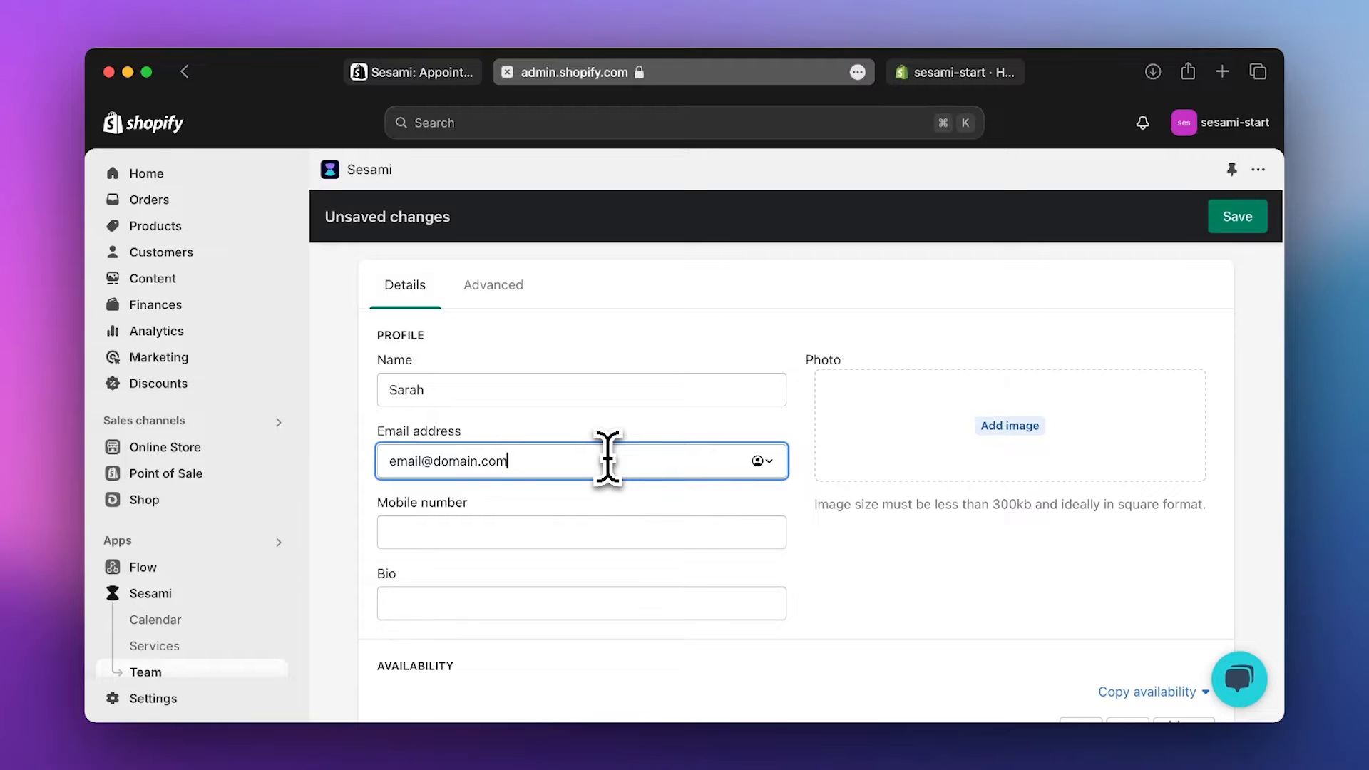
- Give Thursday the 8th a 10:00 am–4:00 pm interval and apply it to all Thursdays
scroll(618, 474, "down", 5)
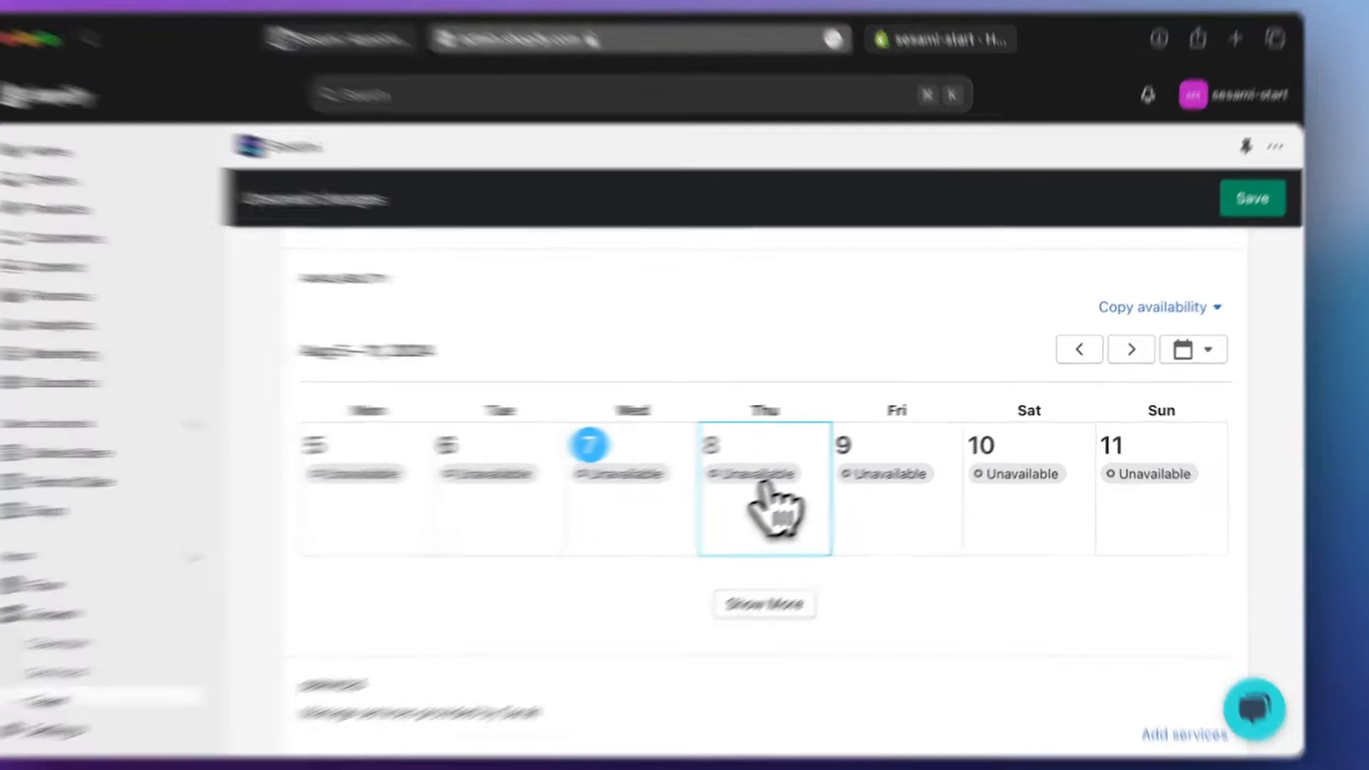
left_click(806, 499)
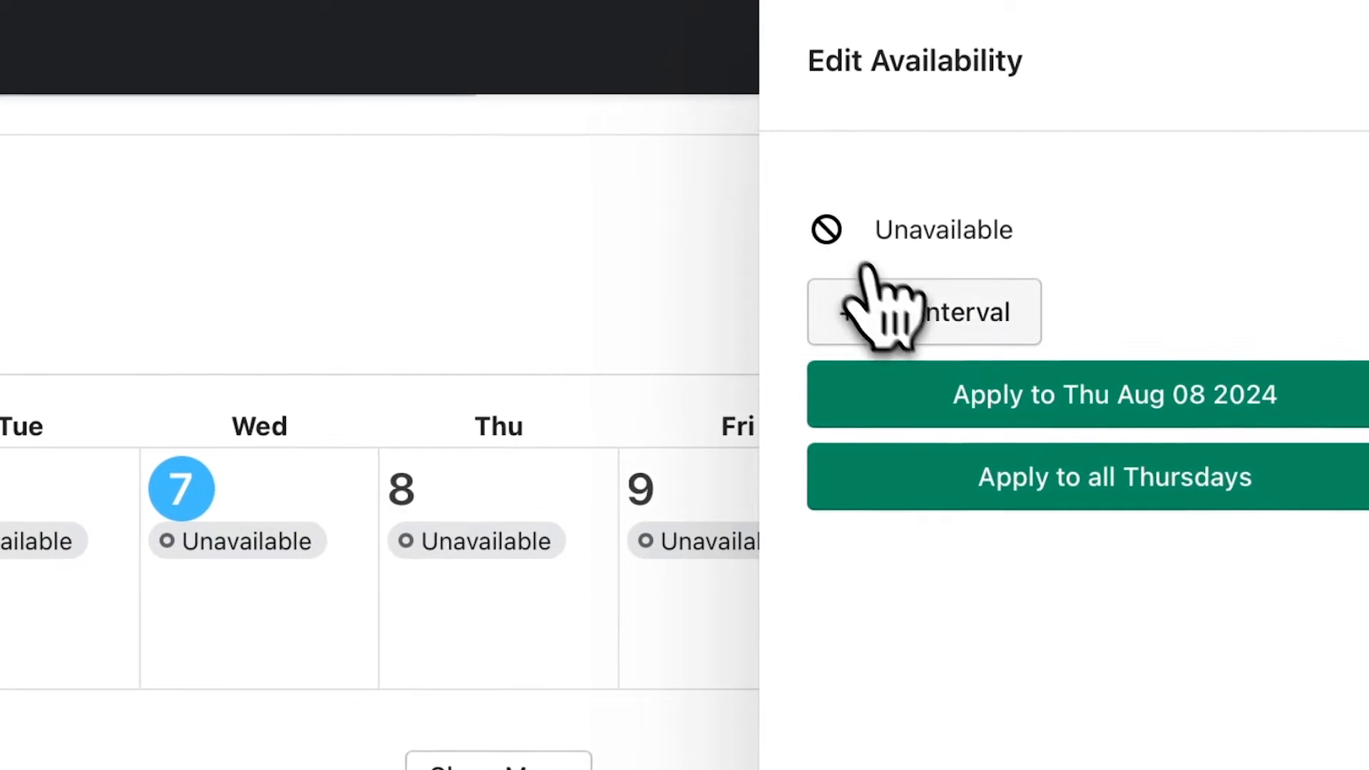
left_click(873, 292)
left_click(871, 250)
type("10")
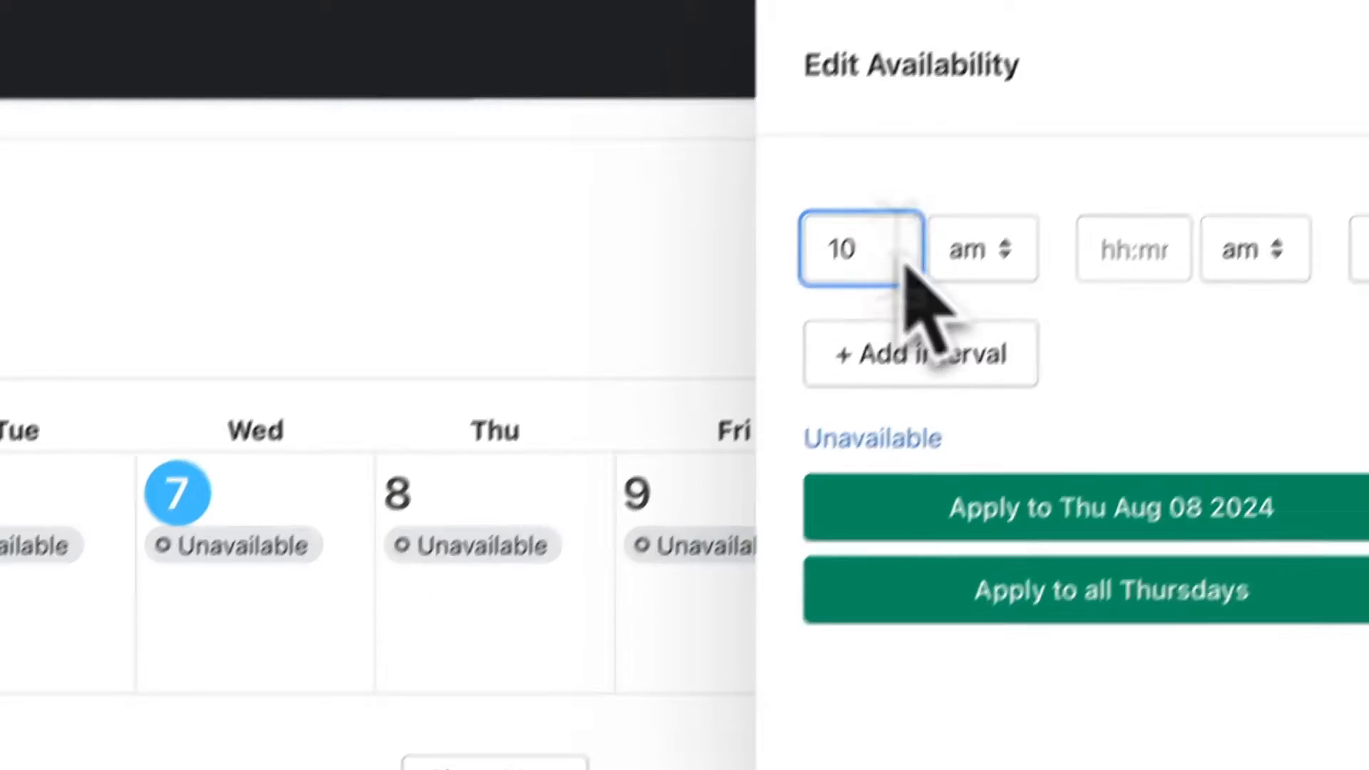
left_click(1137, 244)
type("4")
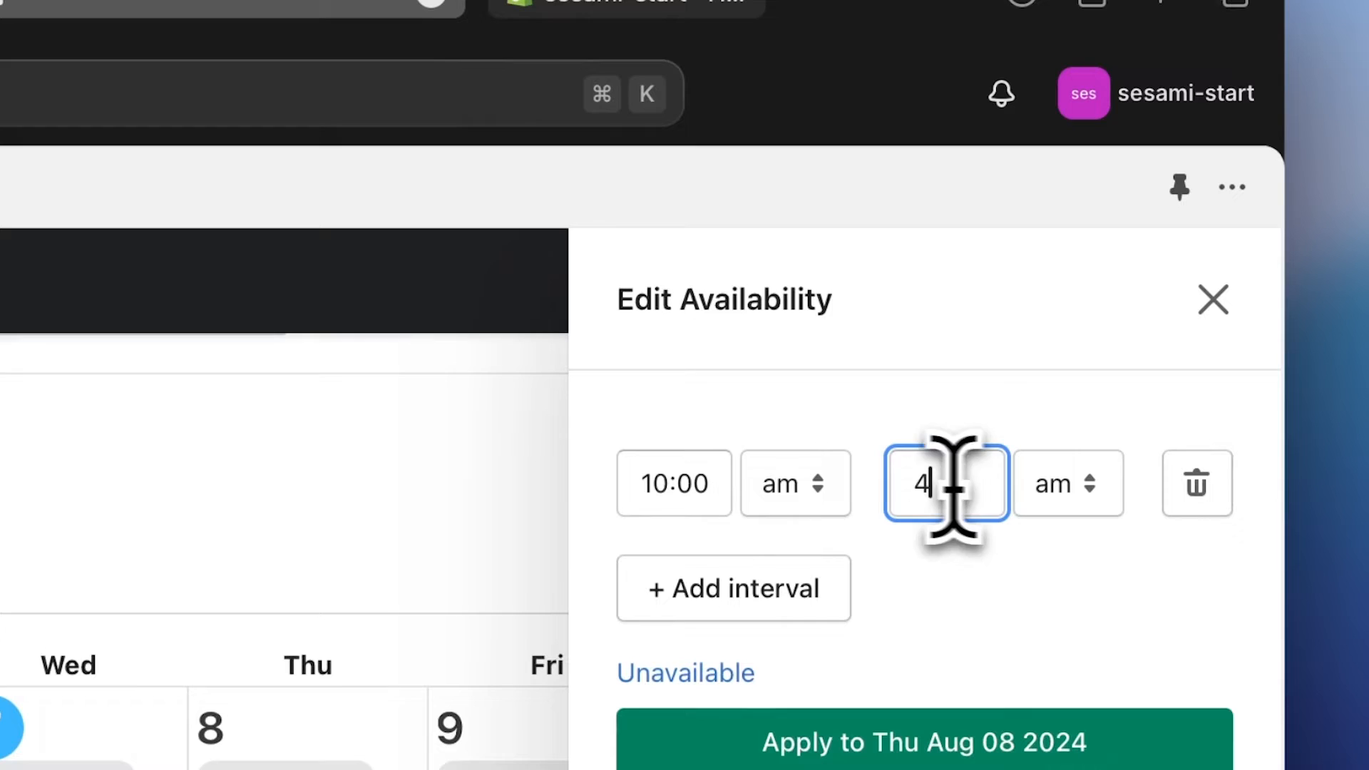
left_click(1071, 499)
left_click(1068, 544)
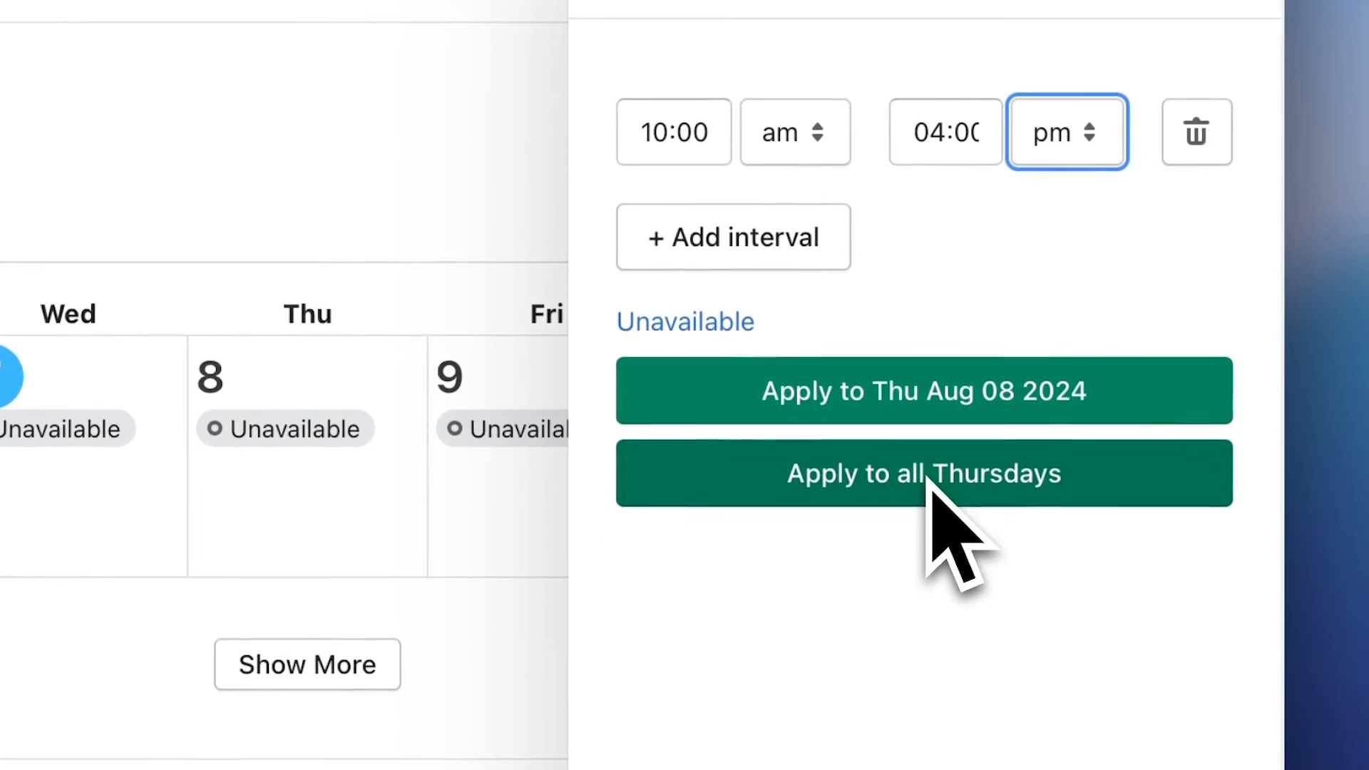
left_click(919, 461)
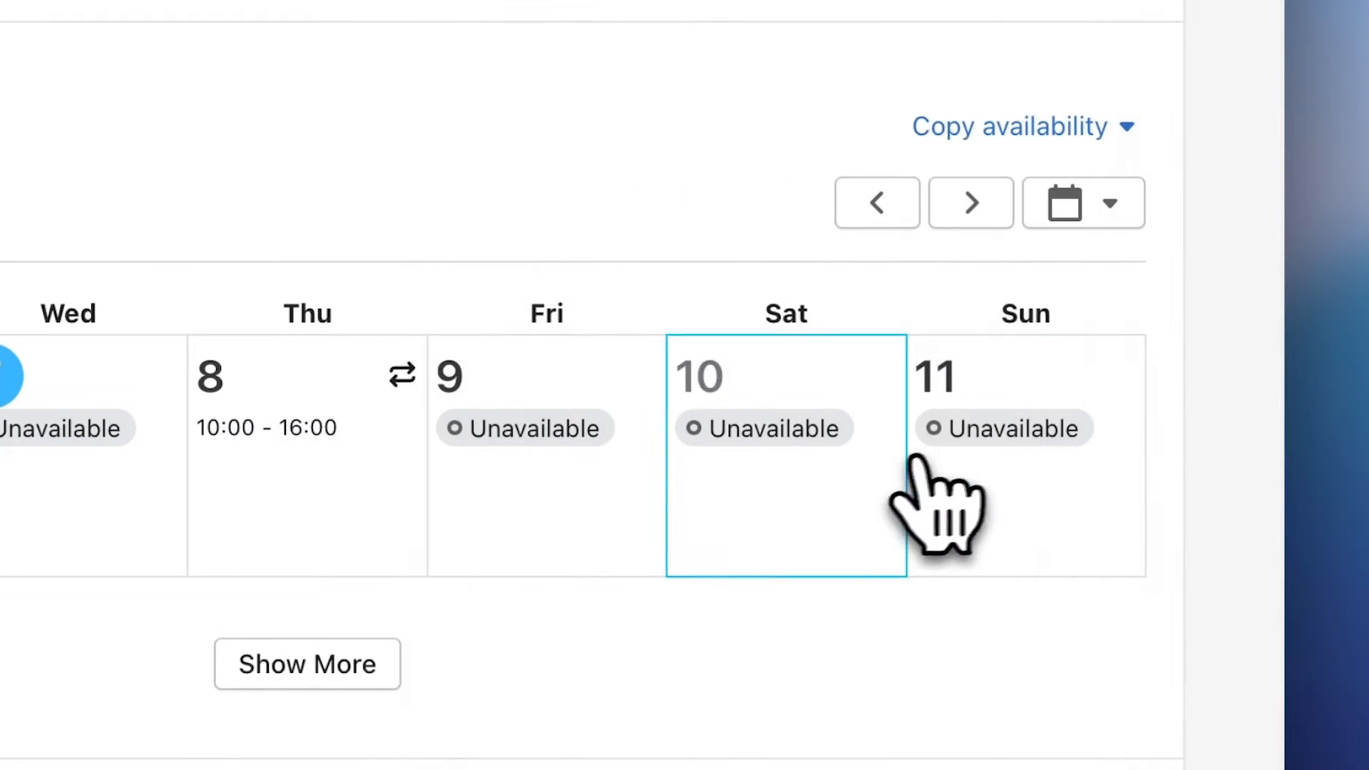
- Give Friday the 9th a 10:00 am–4:00 pm interval and apply it to all Fridays
left_click(575, 606)
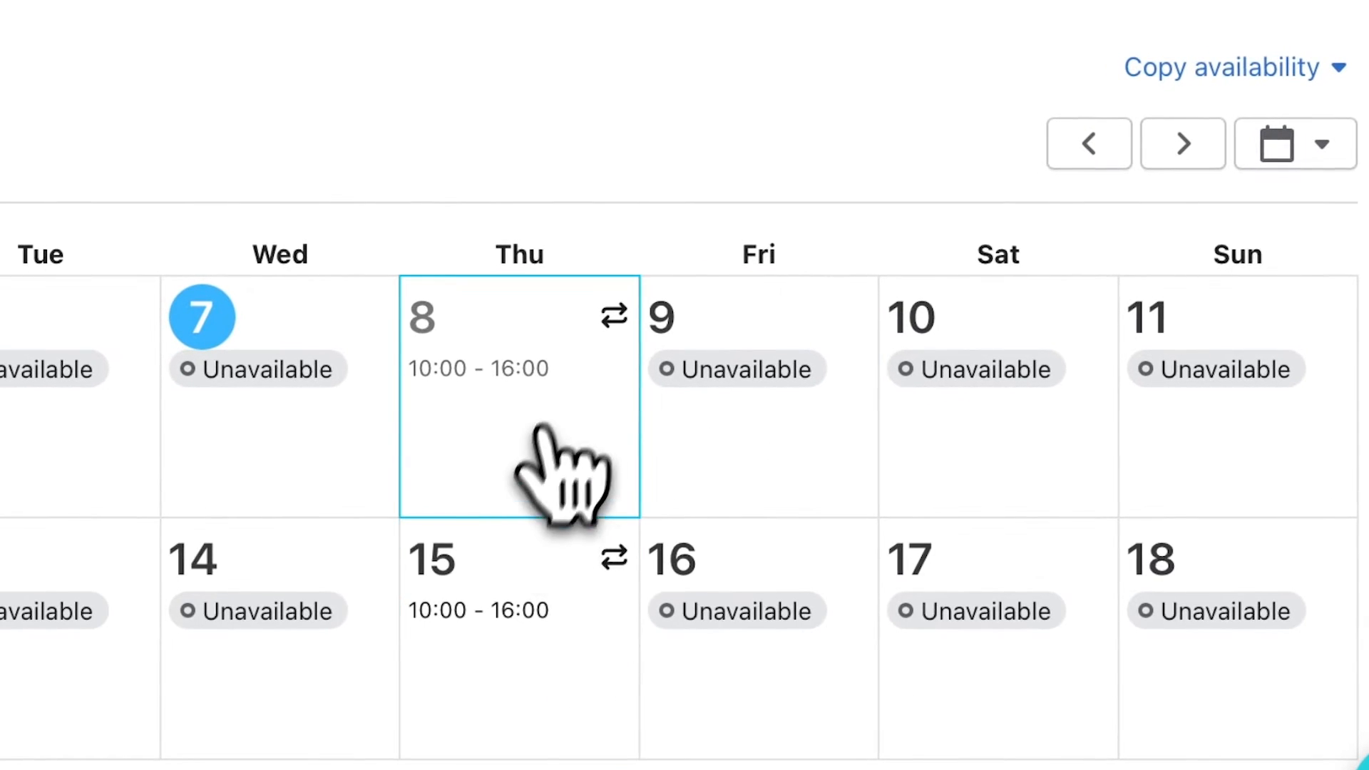
left_click(727, 414)
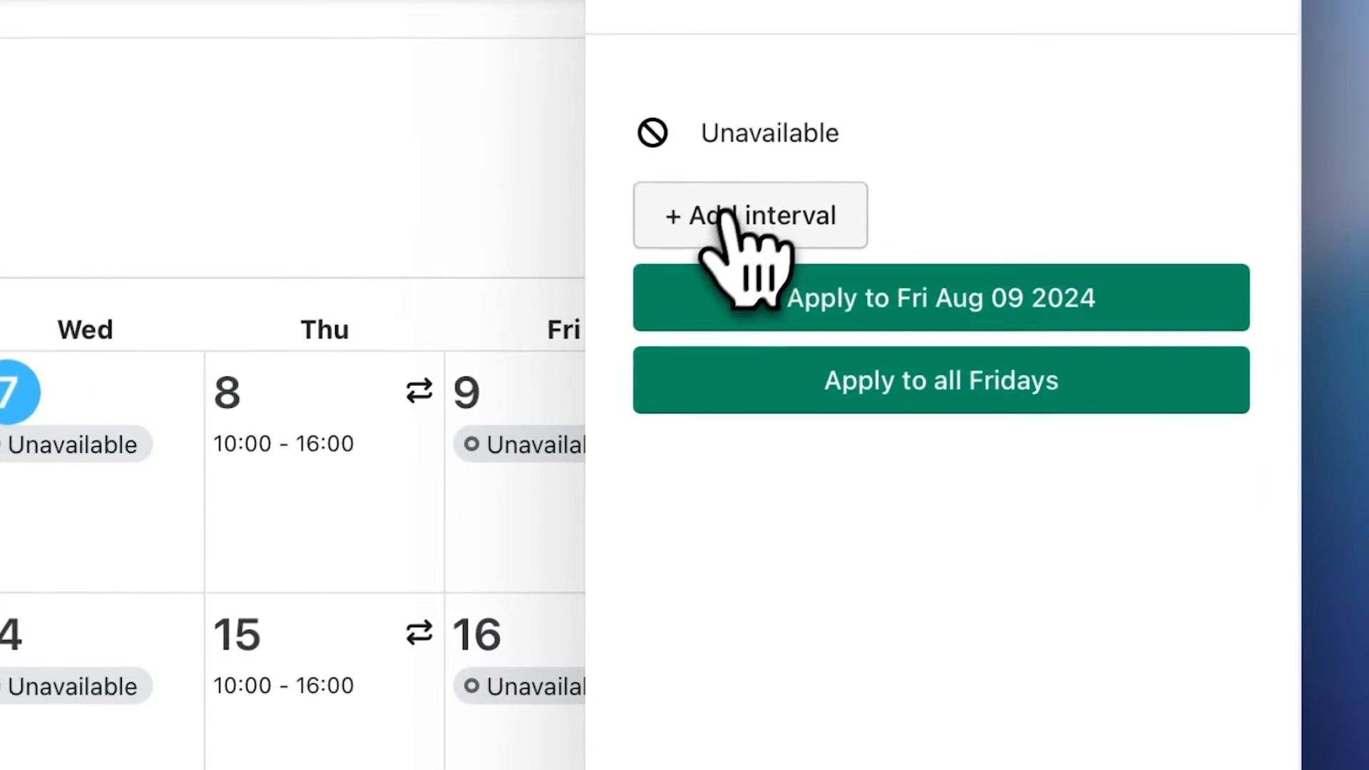
left_click(852, 161)
left_click(831, 95)
type("10")
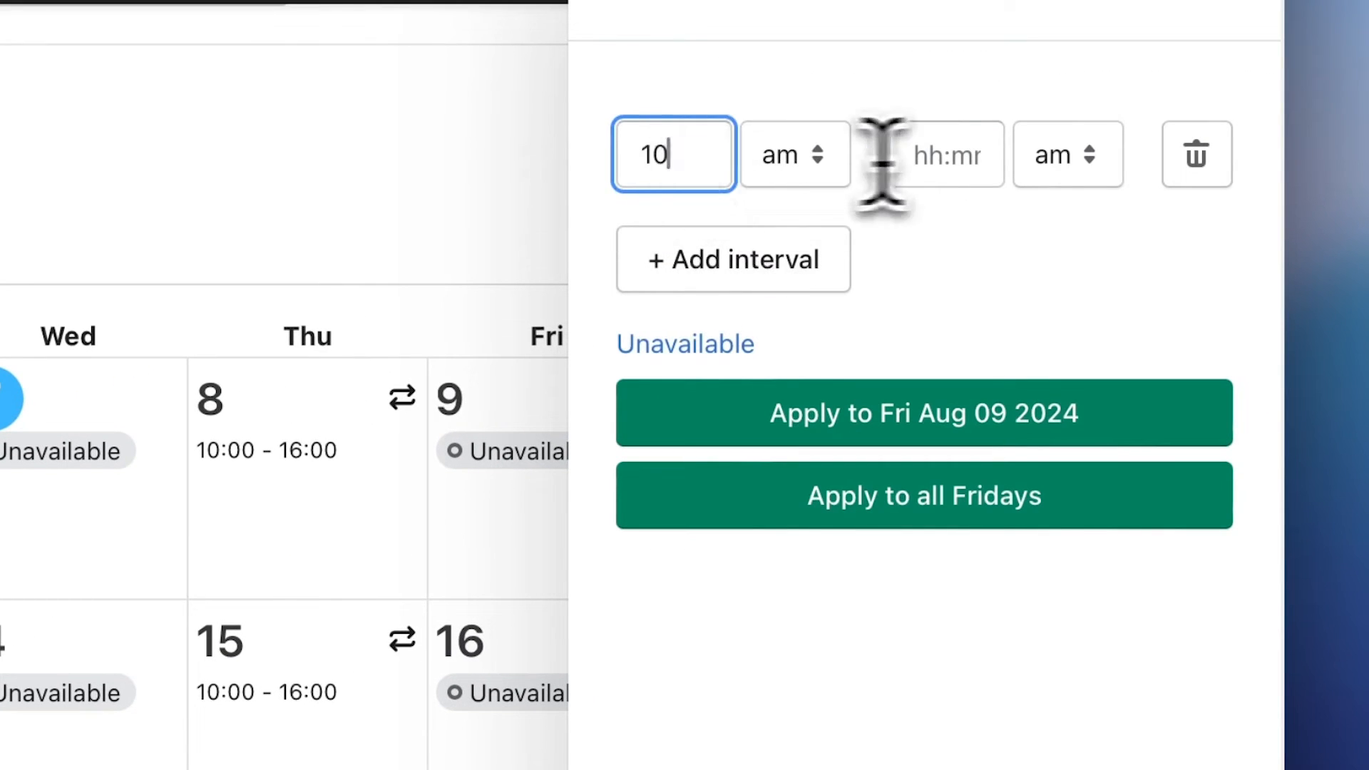
left_click(954, 158)
left_click(1062, 164)
left_click(1064, 183)
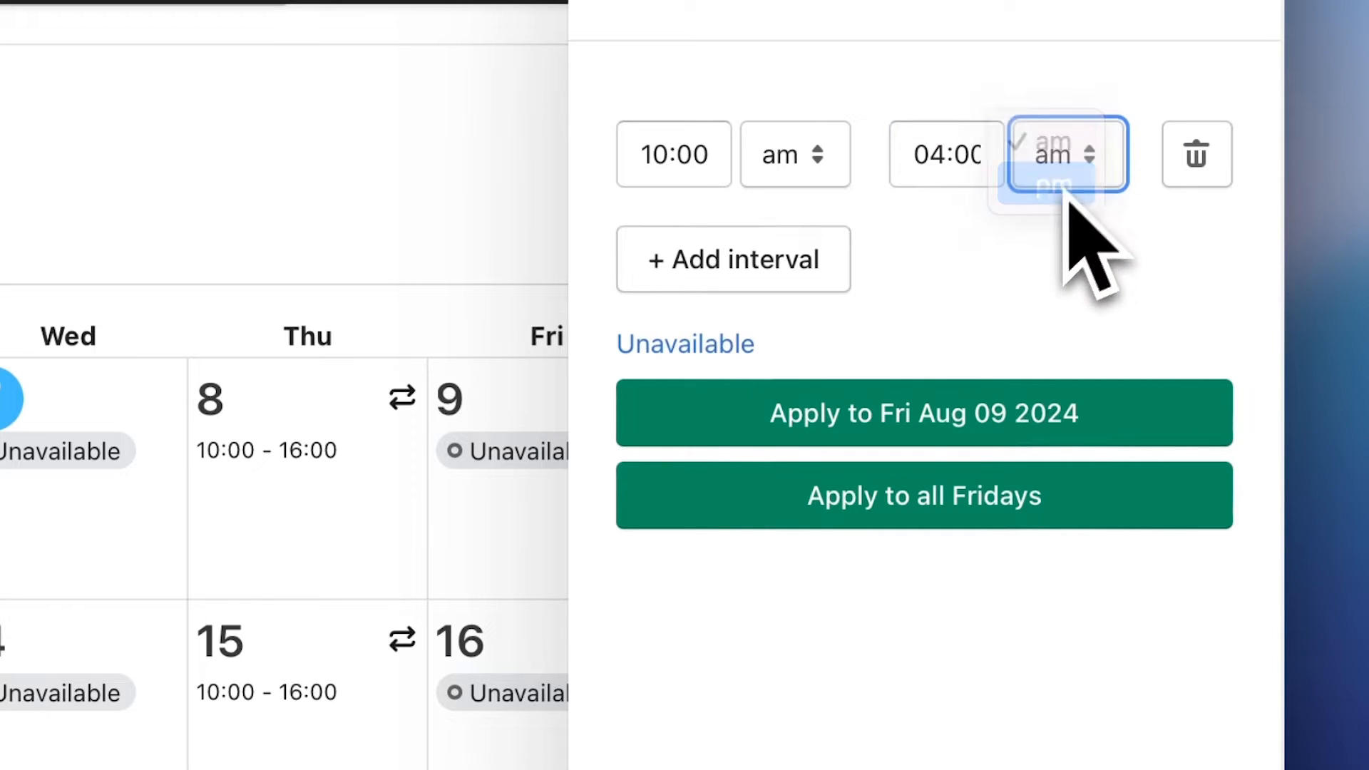
left_click(934, 510)
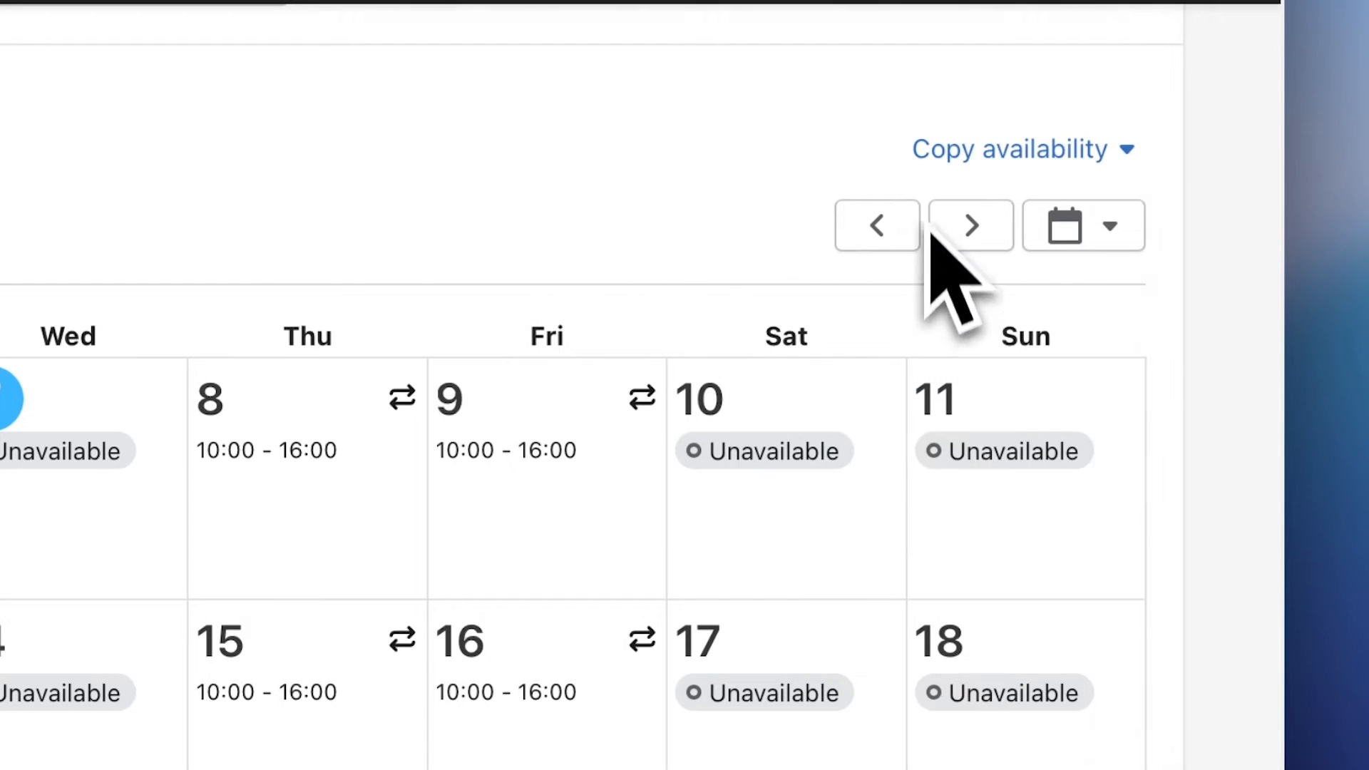
scroll(932, 260, "down", 5)
scroll(933, 260, "up", 1)
scroll(998, 499, "down", 3)
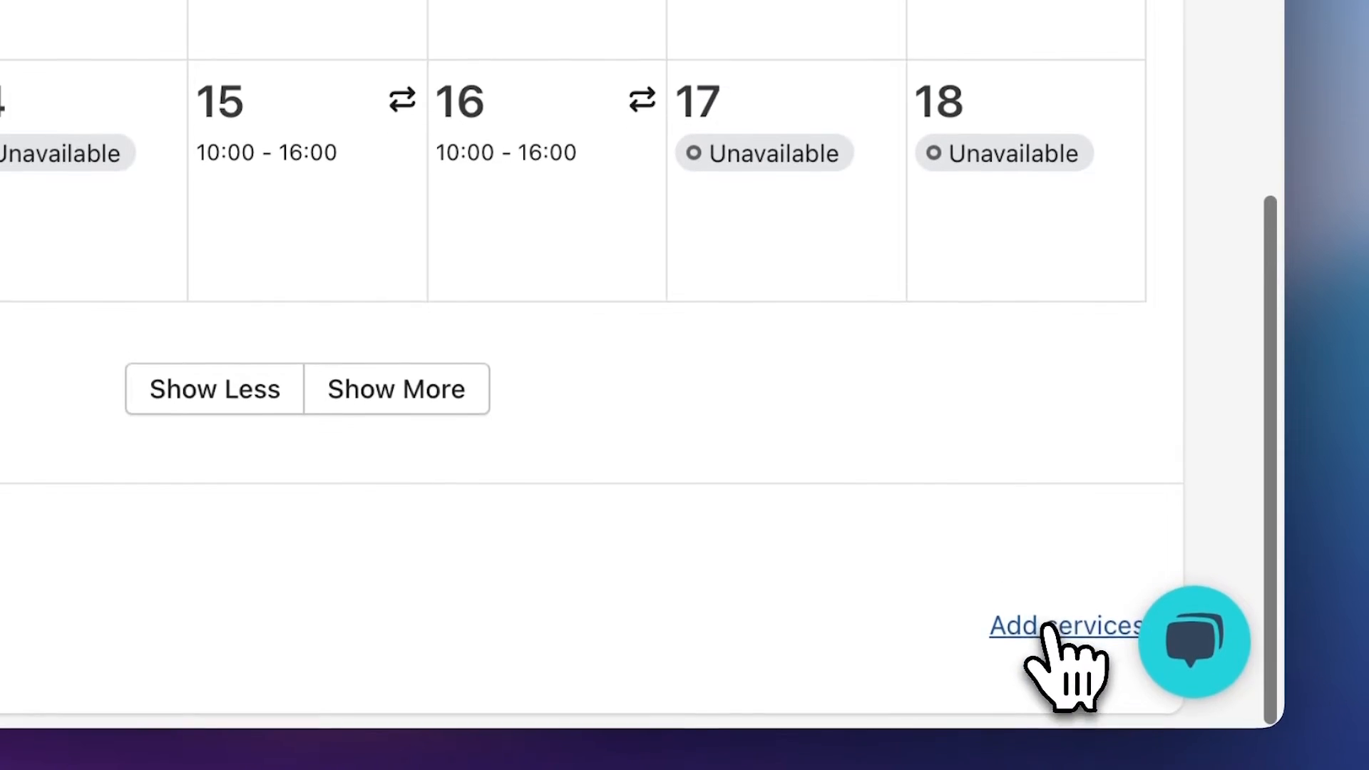
- Add Facial Treatment with both durations as a service from the product picker
left_click(1048, 677)
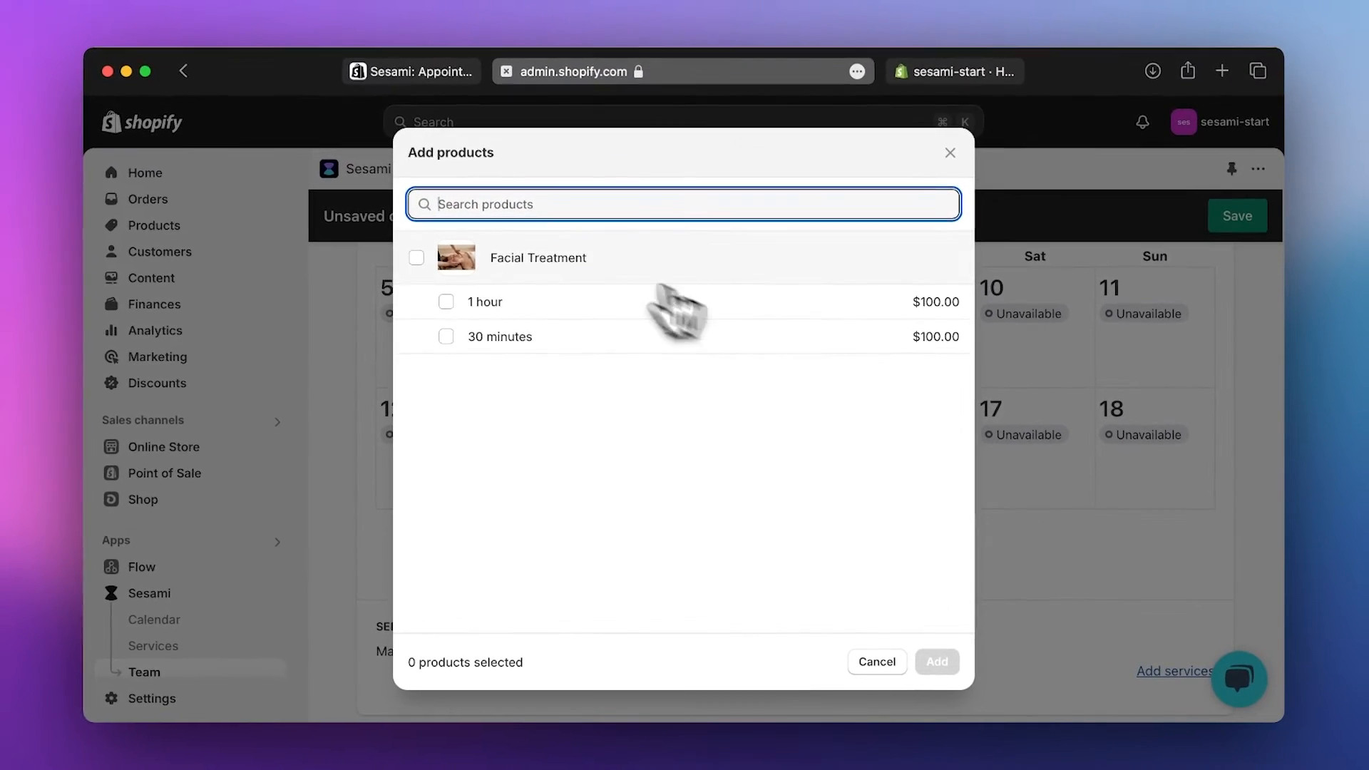
left_click(564, 251)
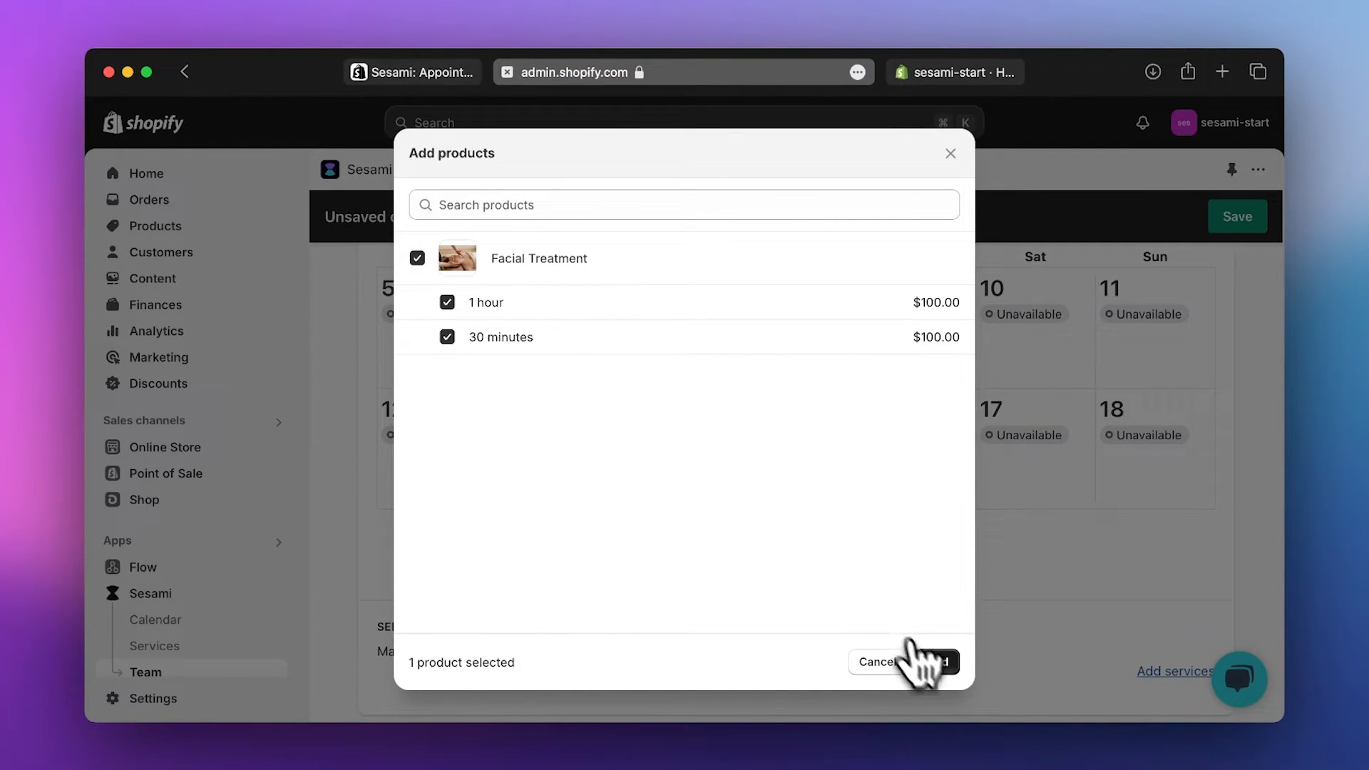
left_click(930, 662)
- Enable Facial Treatment for the team member, save, and go to the Online Store themes
scroll(984, 506, "down", 10)
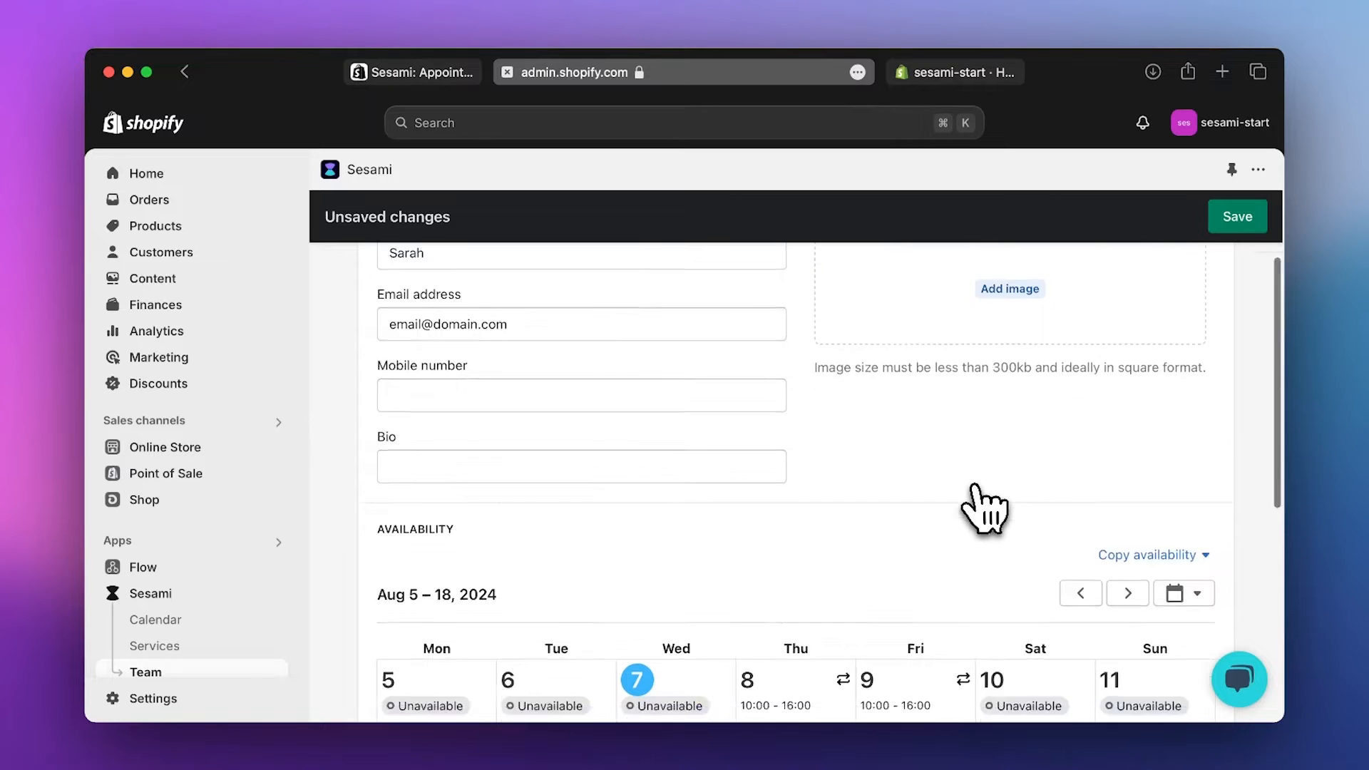
left_click(401, 653)
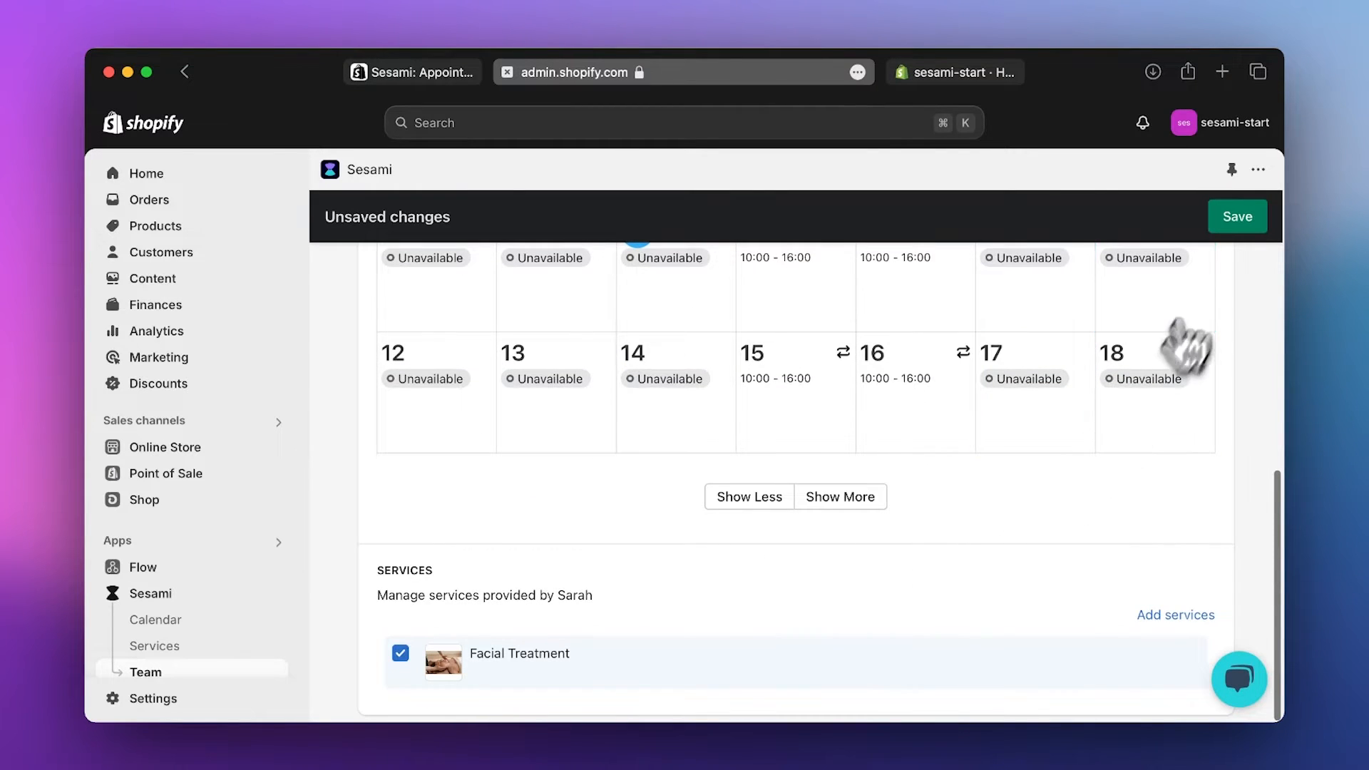
left_click(1235, 218)
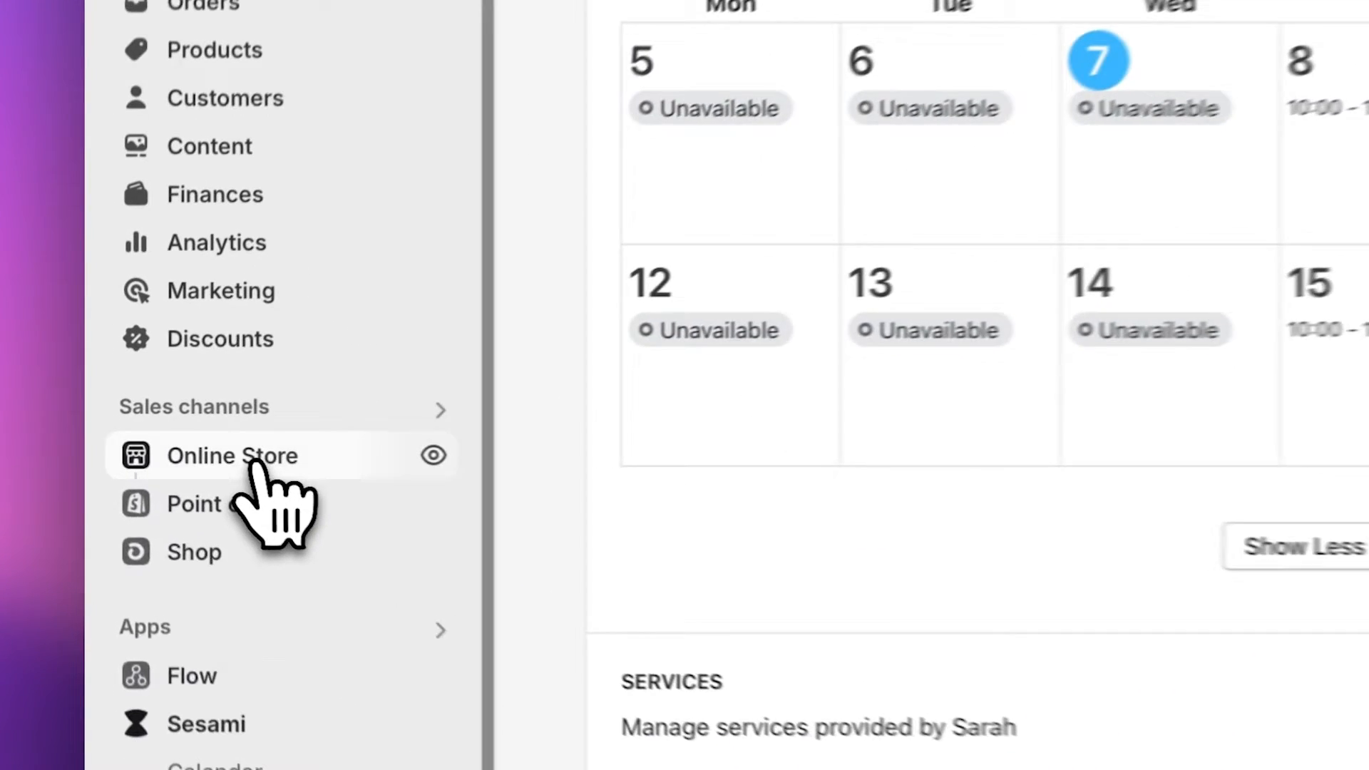
left_click(178, 449)
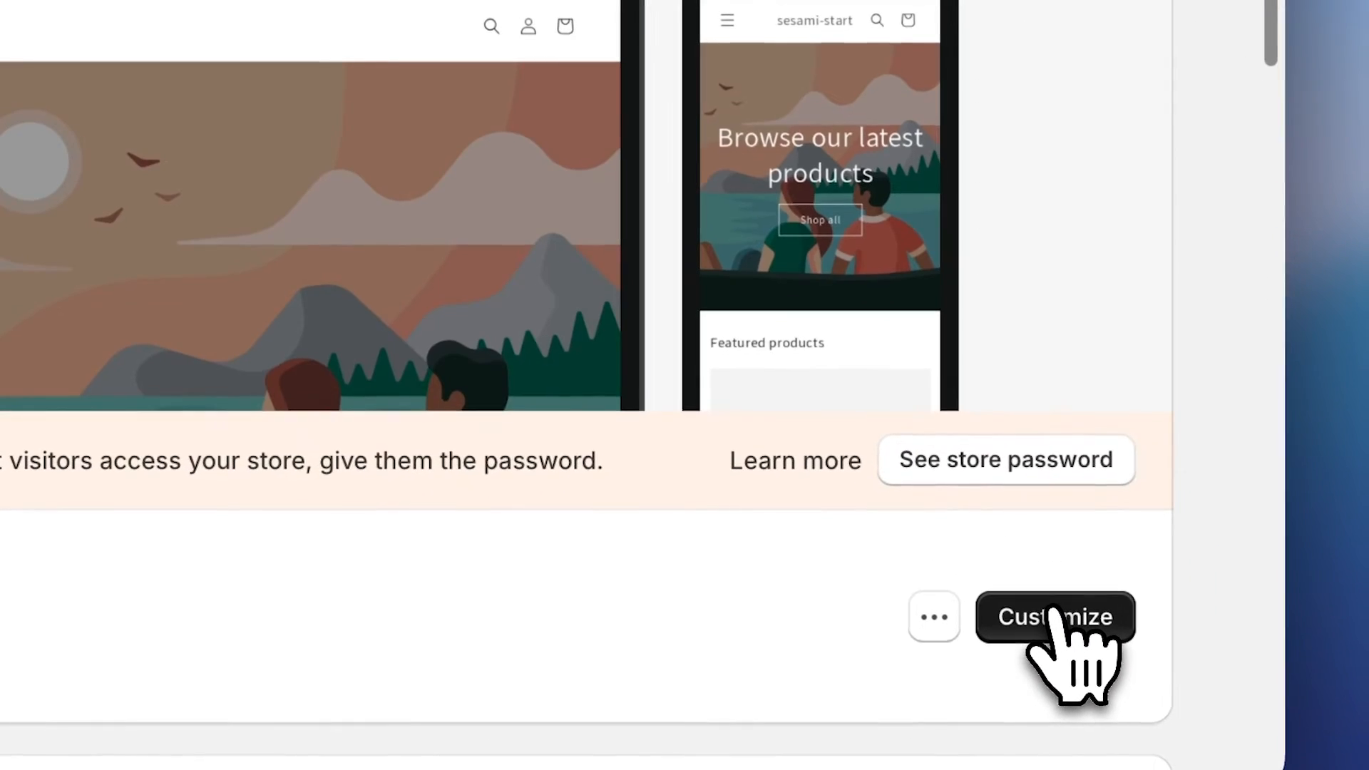
- Customize the live theme and switch on the Sesami app embed
left_click(1053, 611)
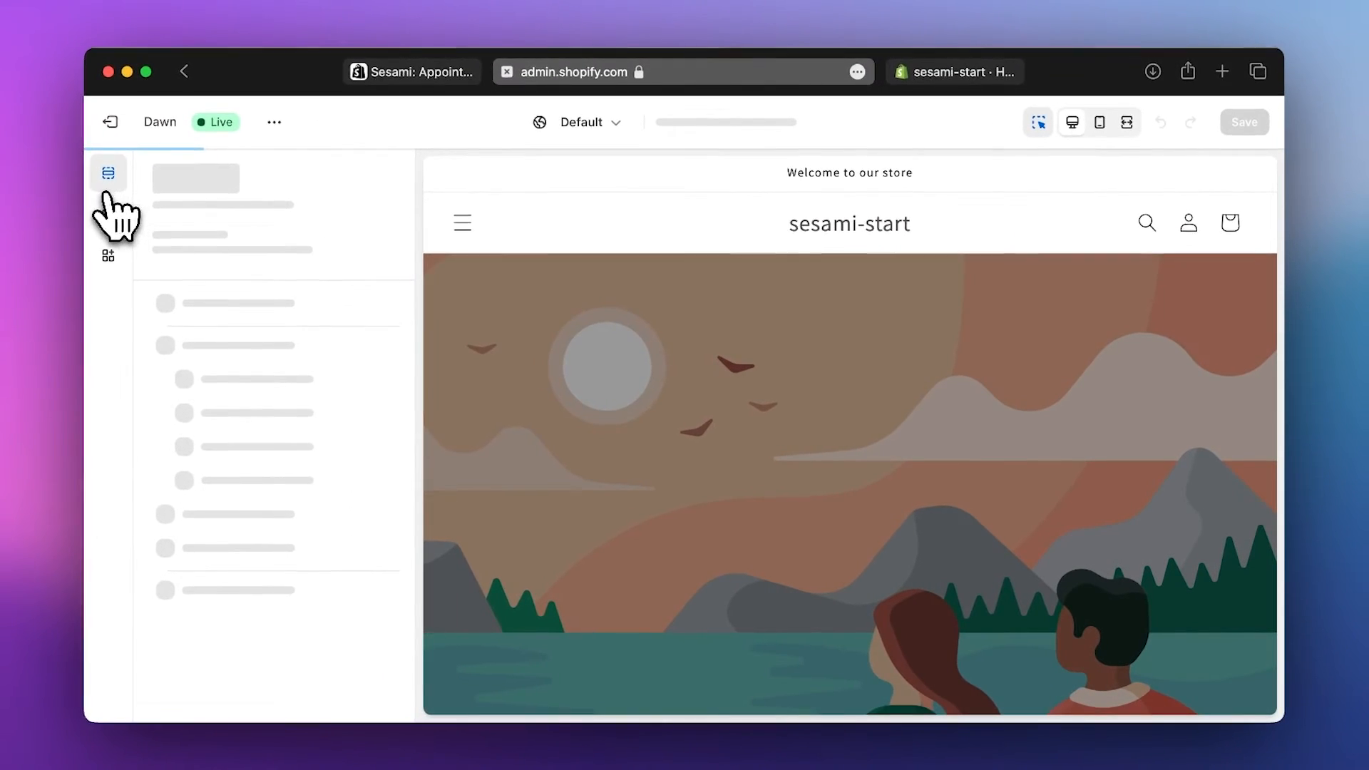
left_click(109, 256)
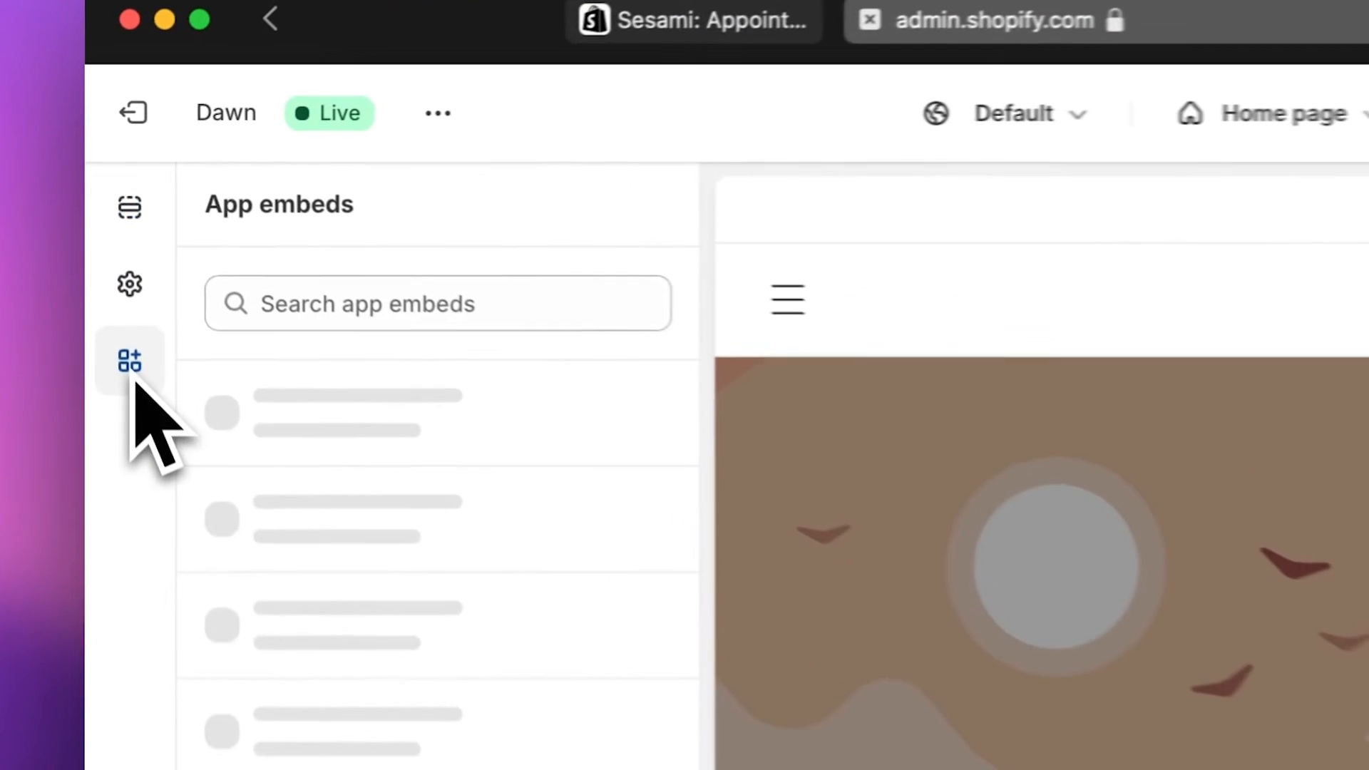
left_click(642, 426)
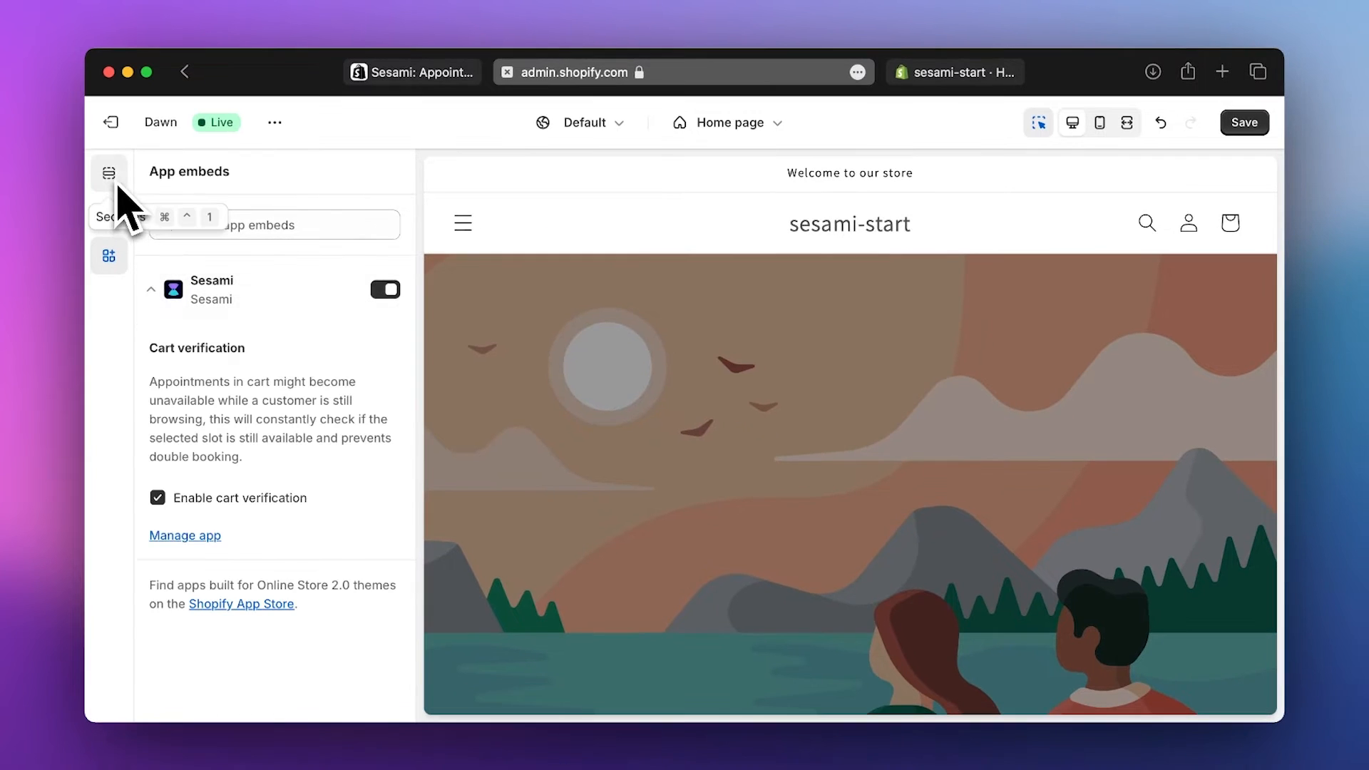
- Preview the Default product template from the Products page list
left_click(737, 125)
left_click(709, 231)
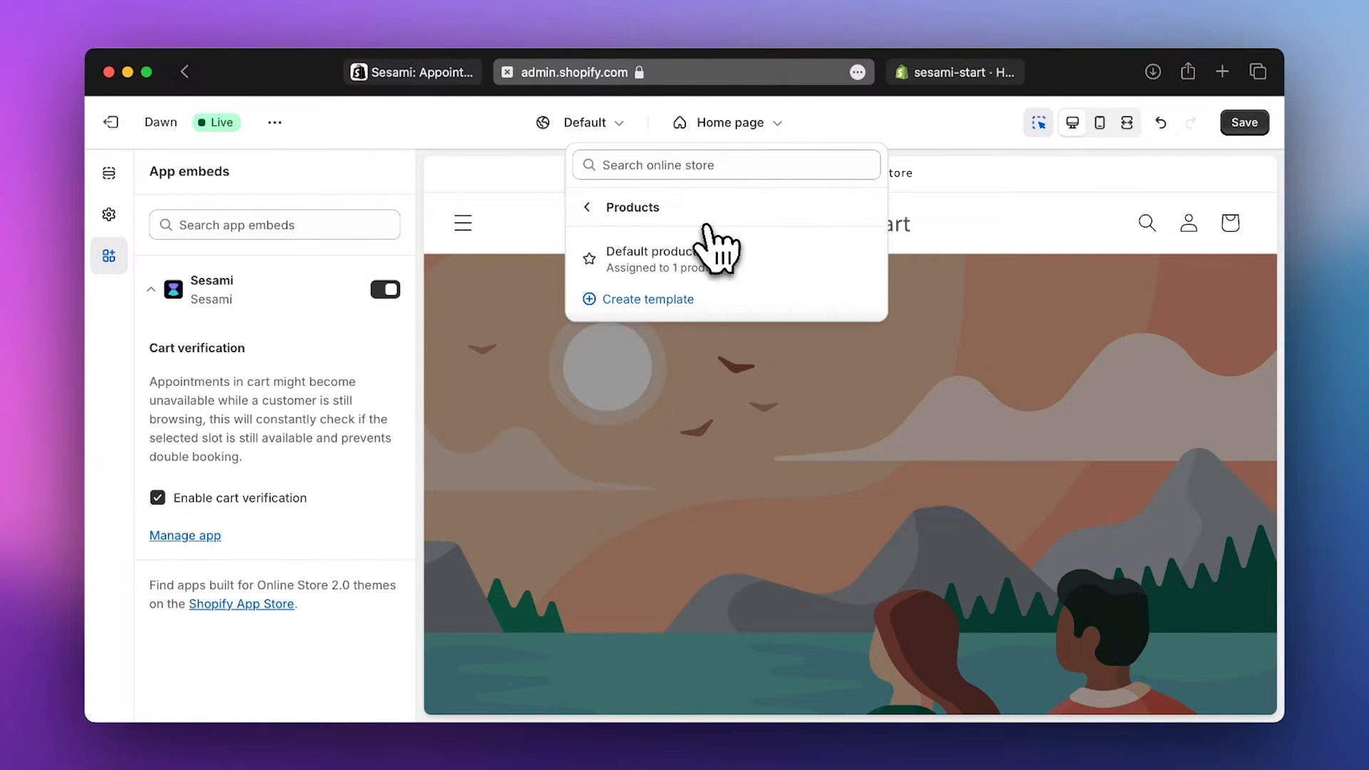
left_click(703, 265)
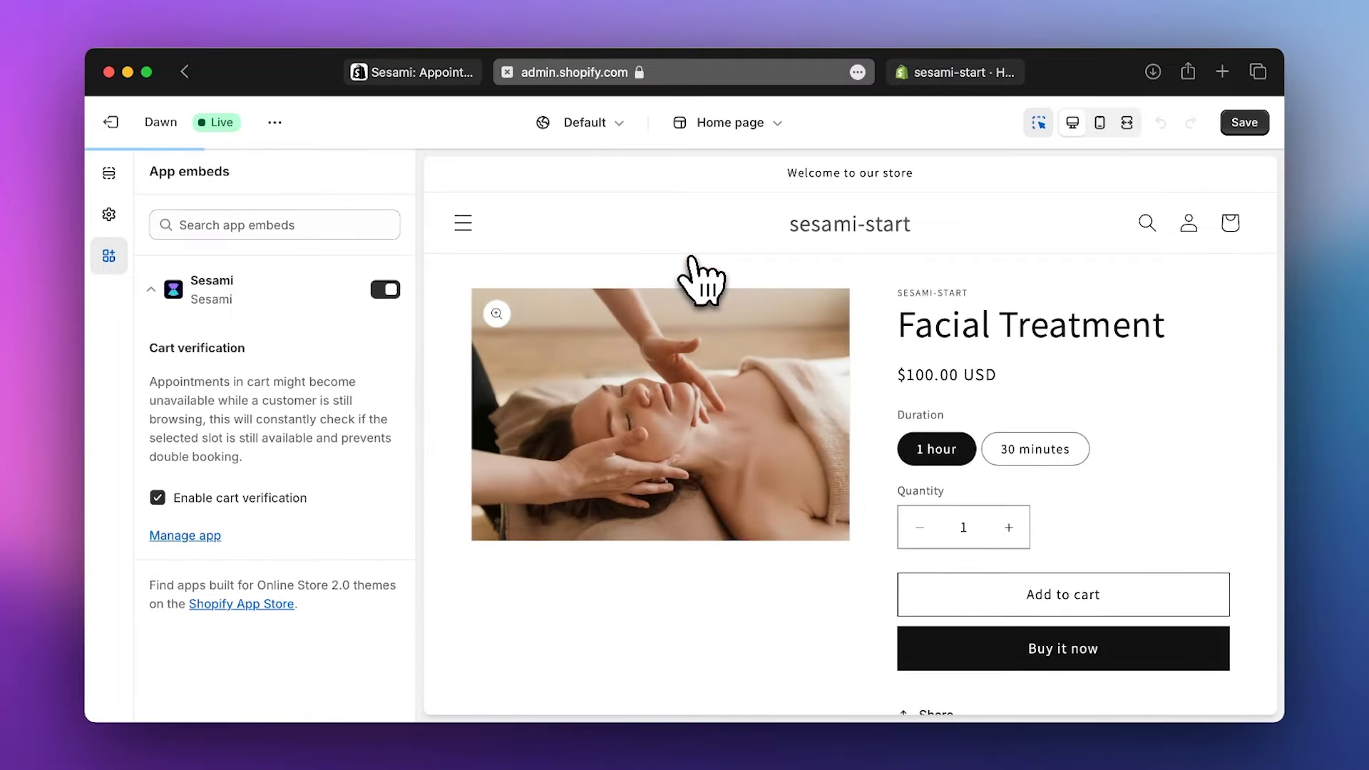
- Add the Sesami booking button block to Product information, move it up, and open its settings
left_click(110, 174)
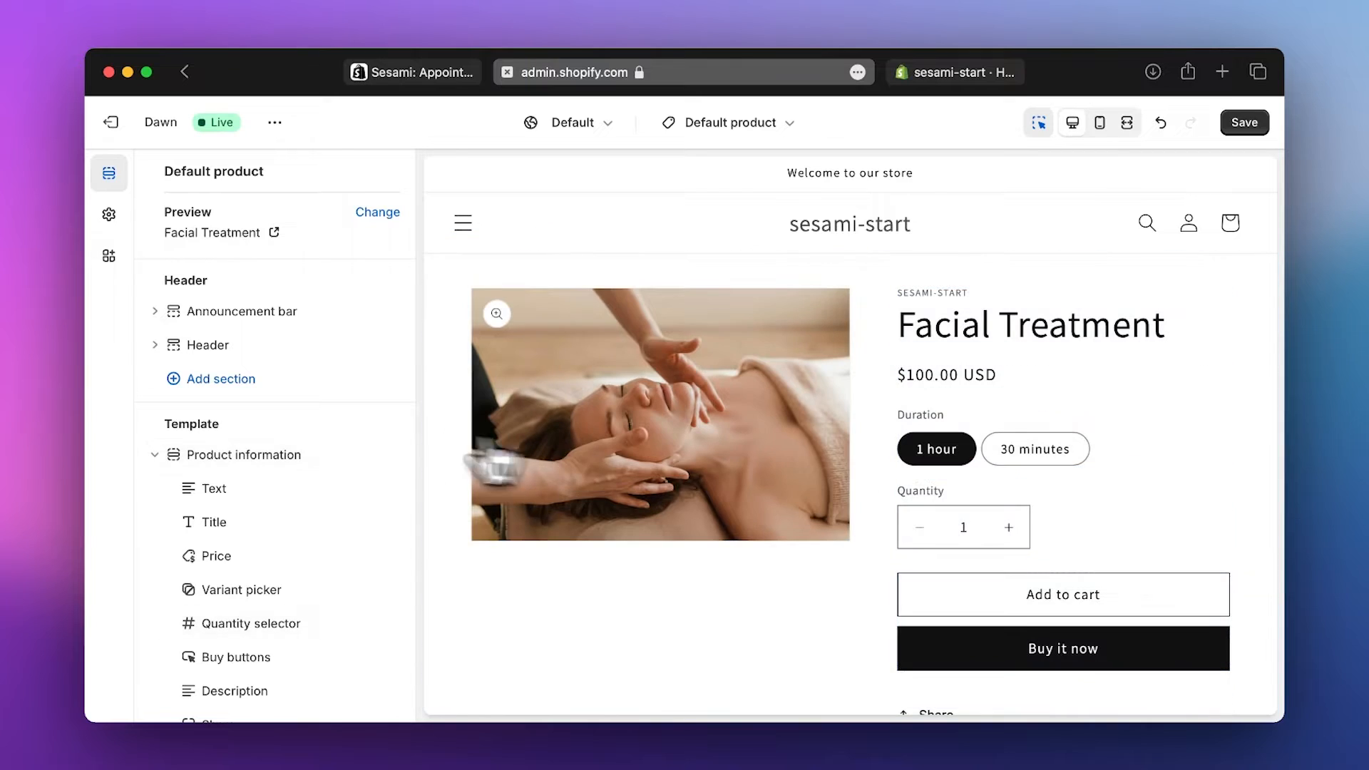
scroll(397, 442, "down", 5)
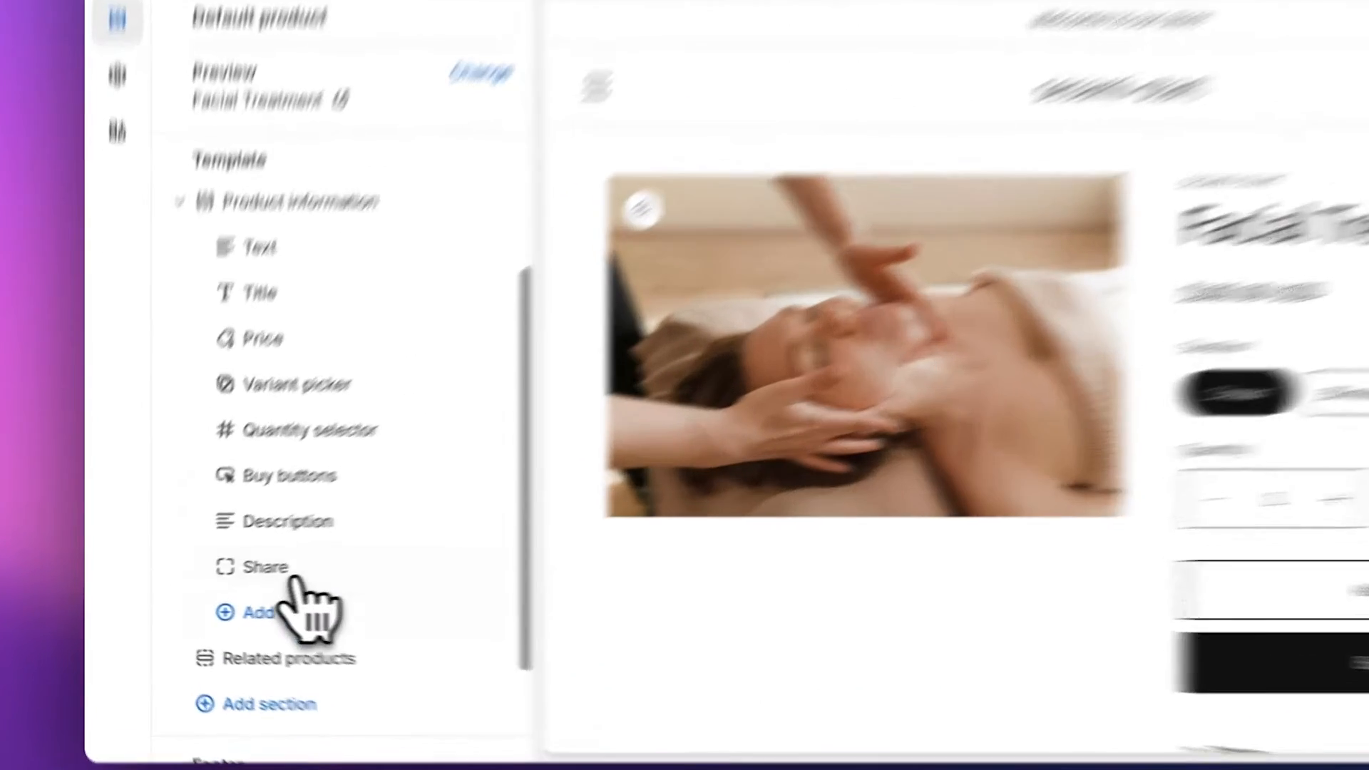
left_click(303, 606)
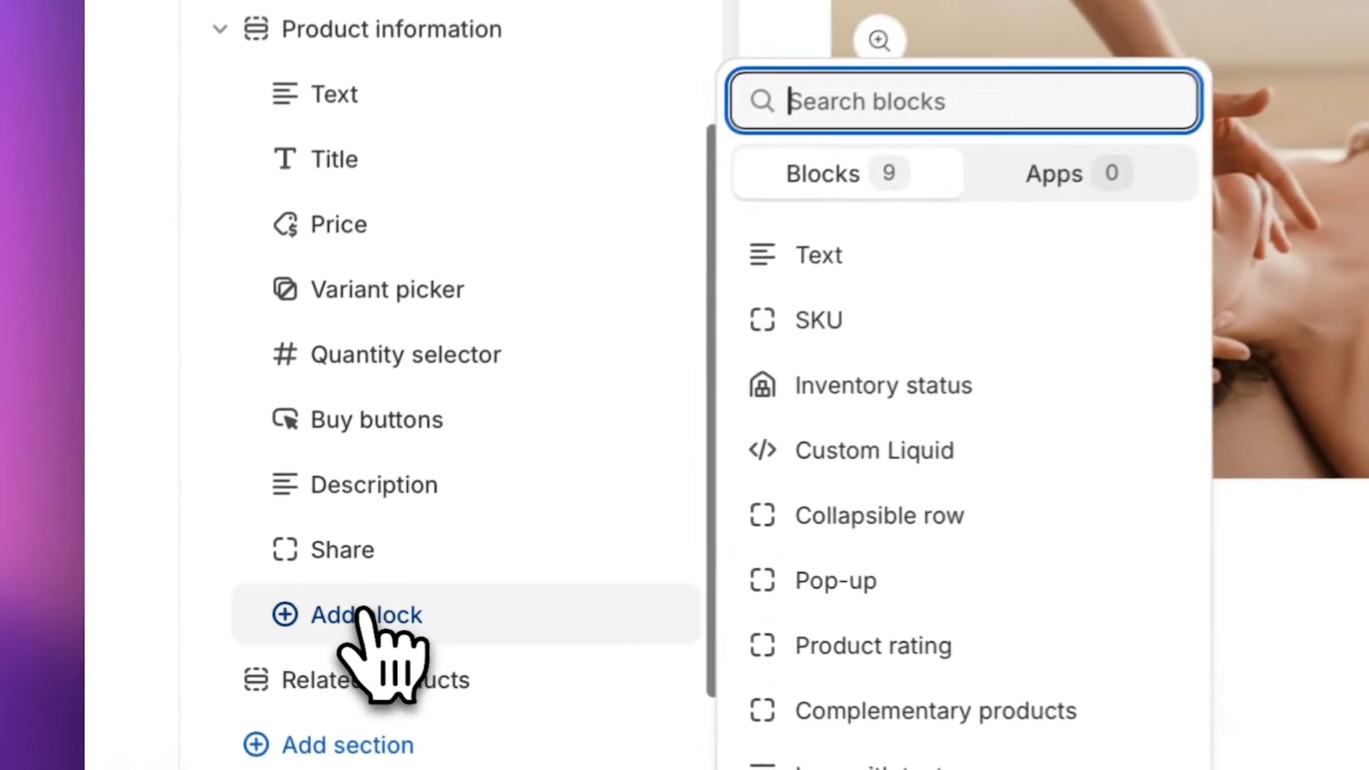
left_click(959, 186)
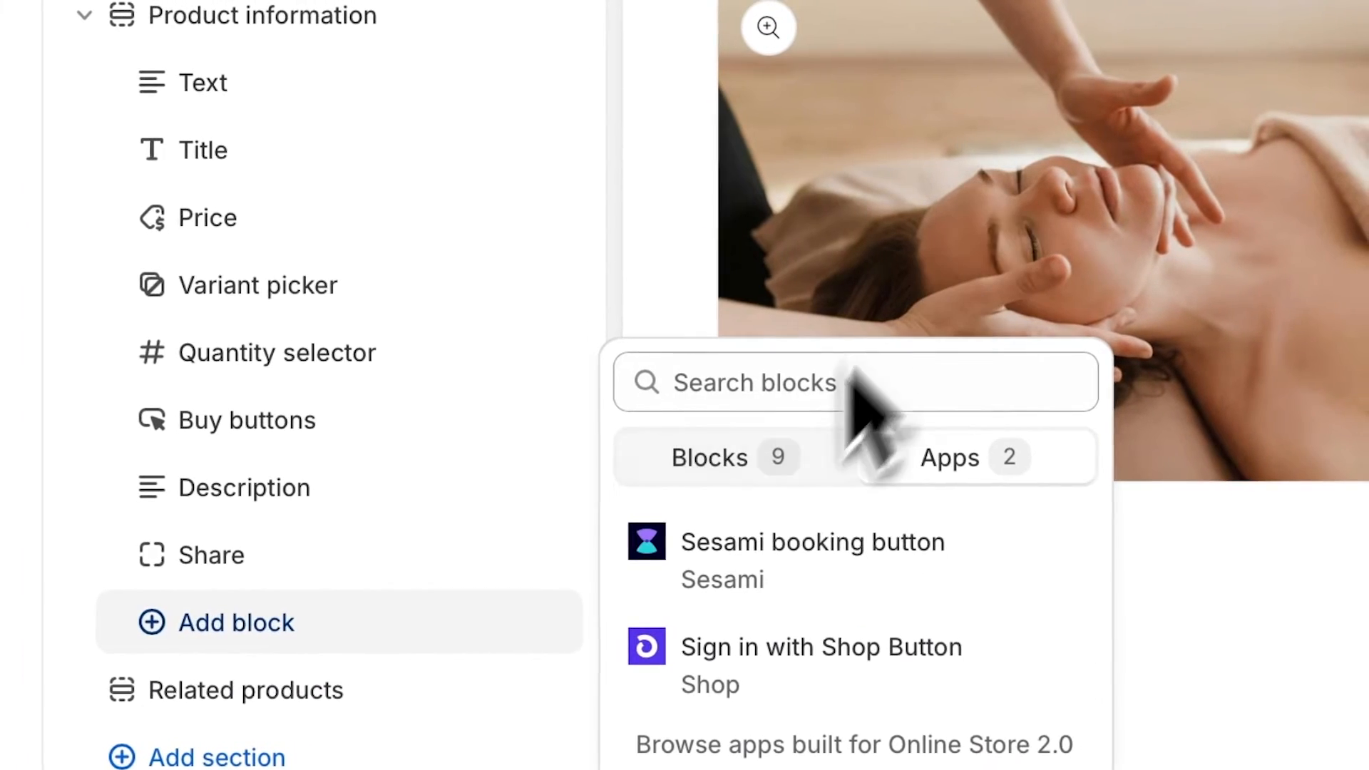
left_click(770, 549)
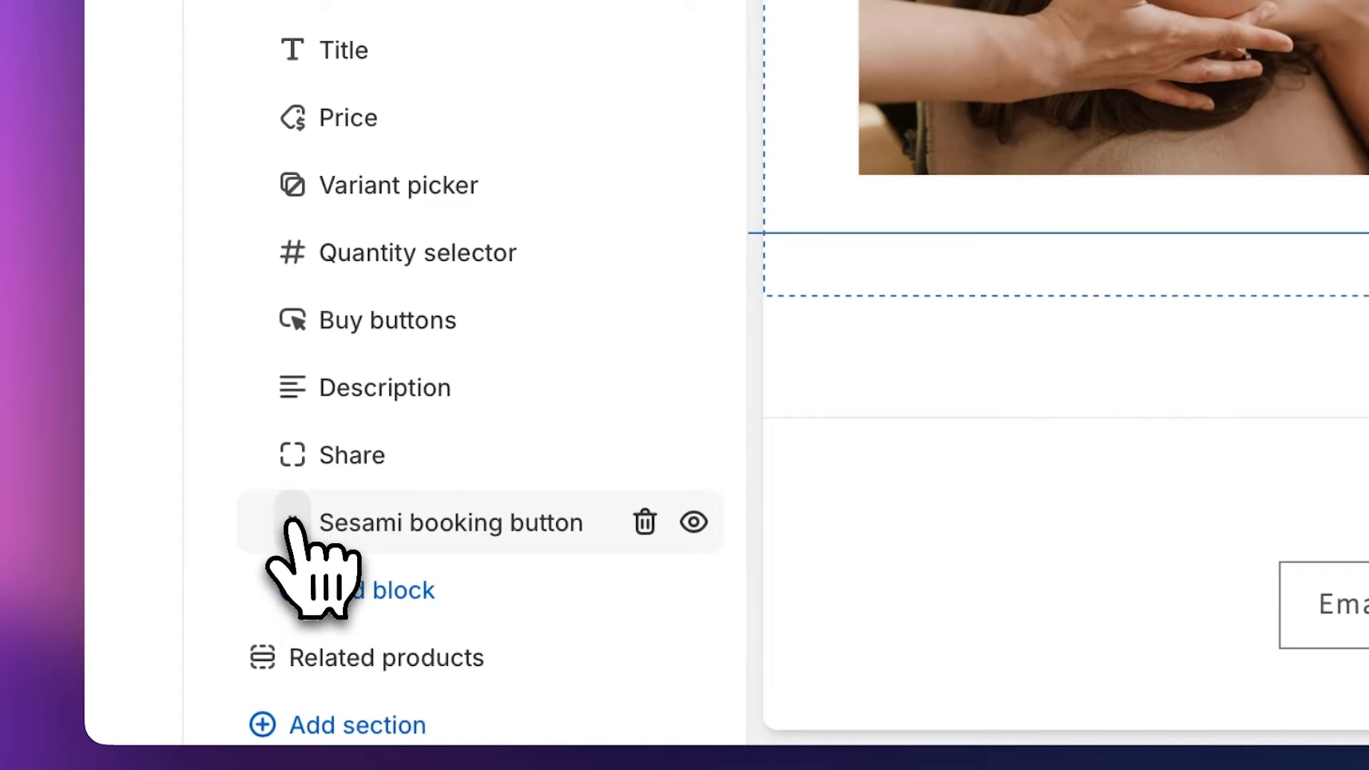
left_click_drag(293, 522, 280, 323)
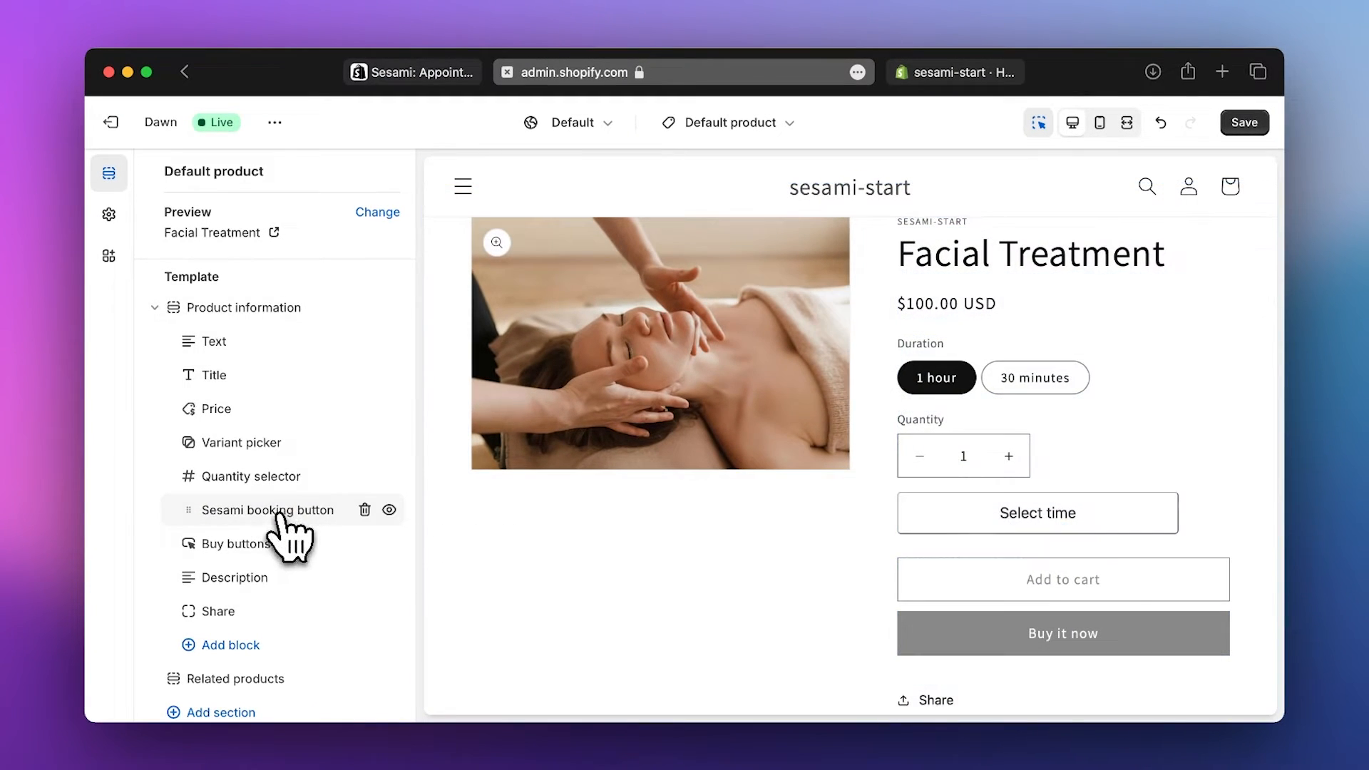
left_click(277, 512)
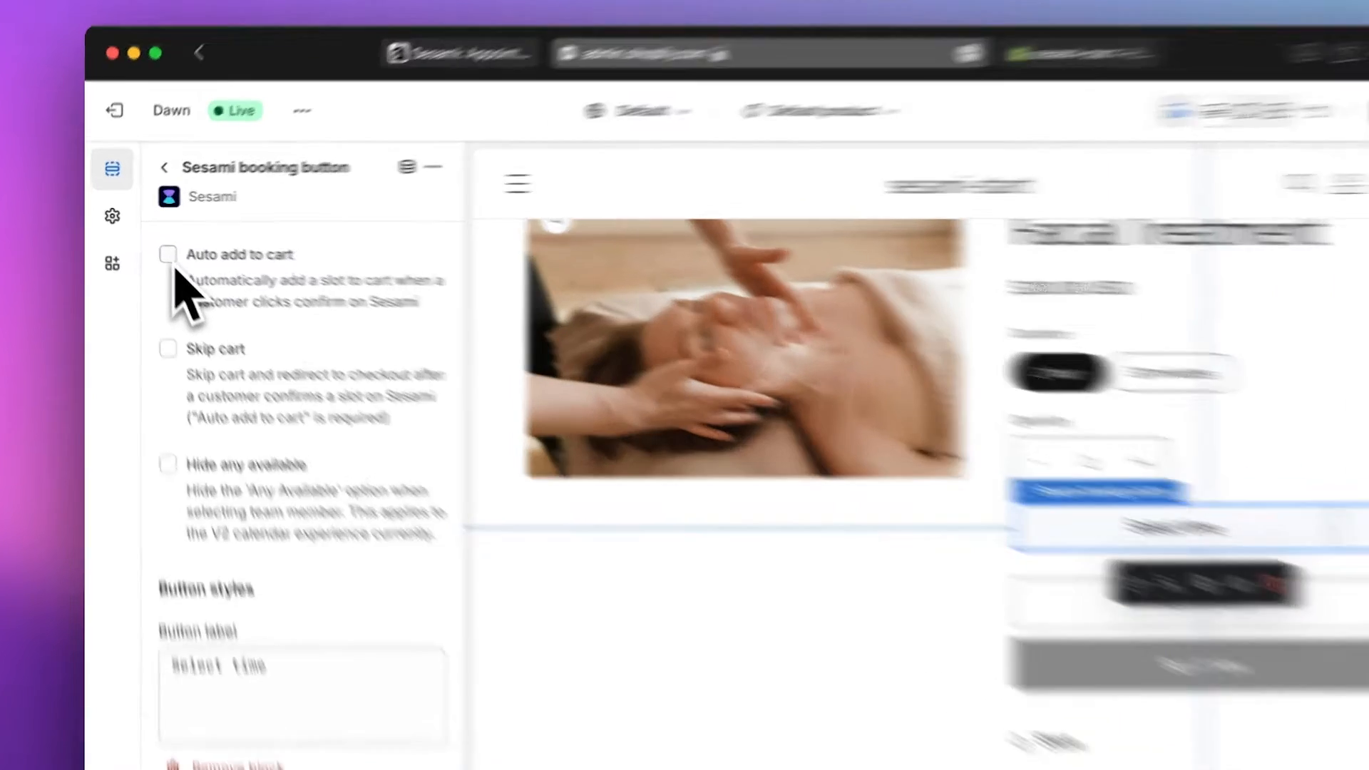
- Turn on Auto add to cart, relabel the button Book, and make its text white
left_click(158, 250)
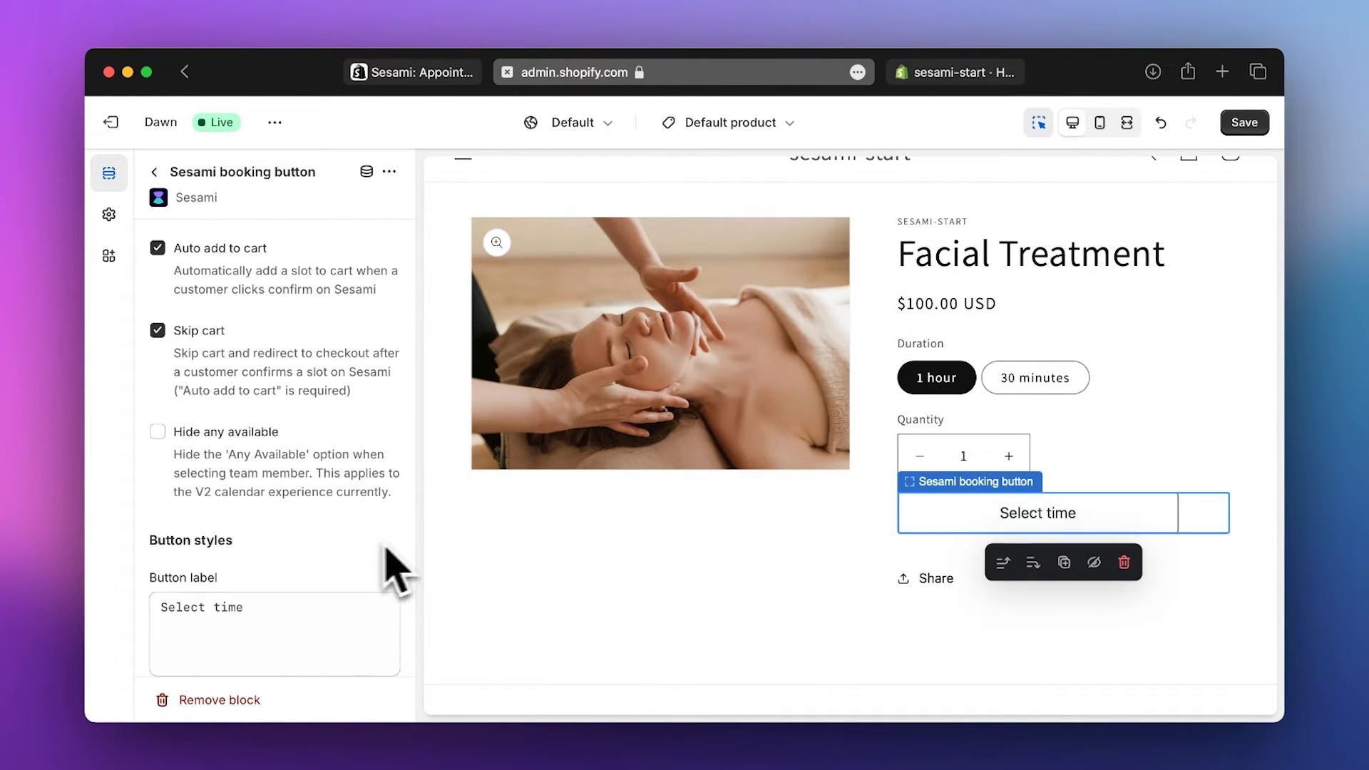
scroll(367, 574, "down", 3)
left_click(367, 575)
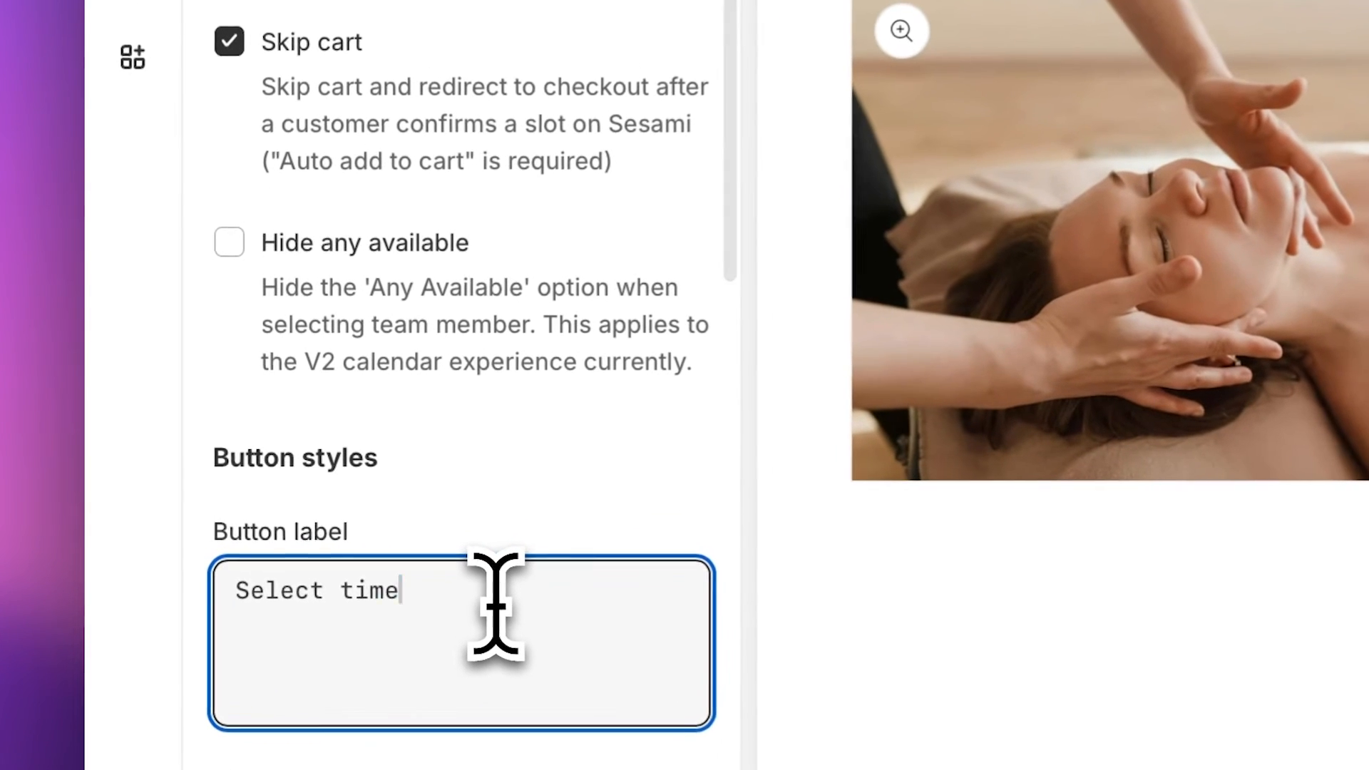
key("ctrl+a")
type("Boo")
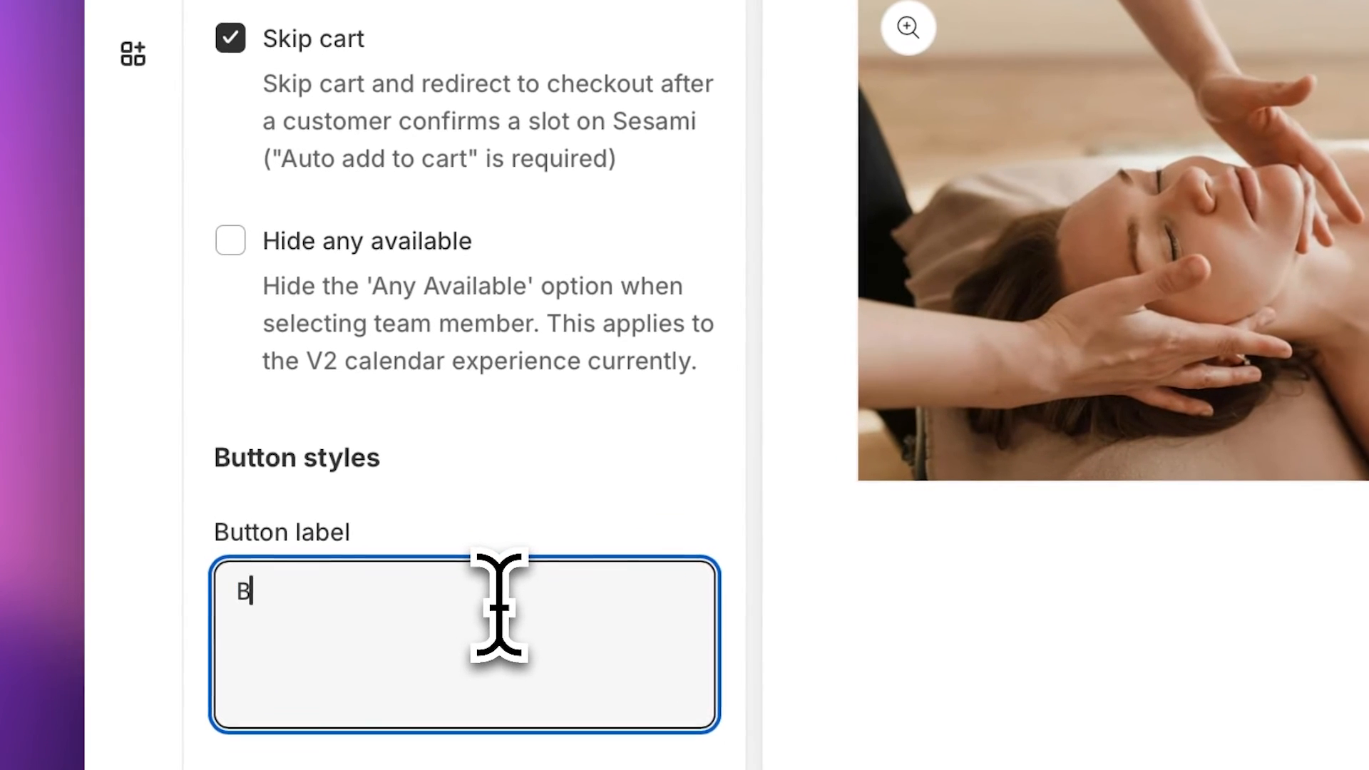
scroll(499, 606, "down", 5)
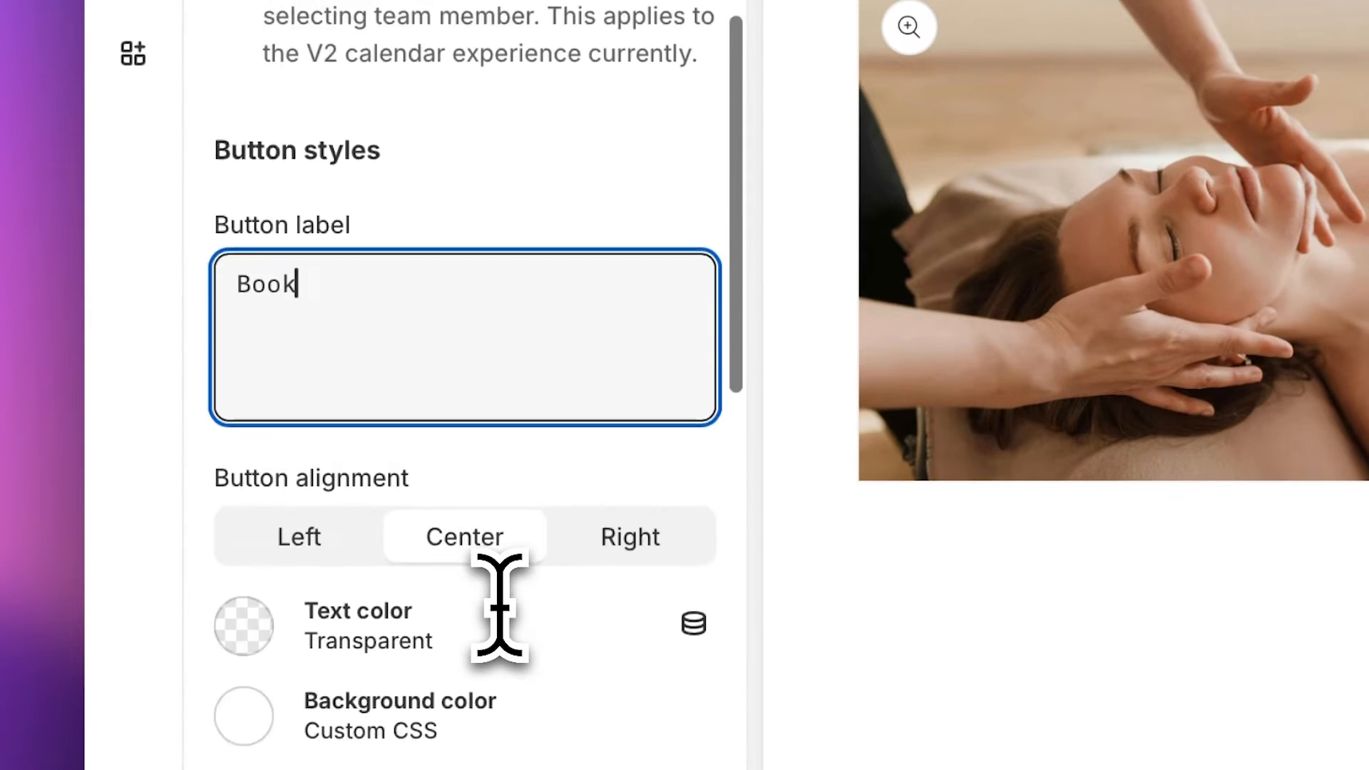
left_click(243, 146)
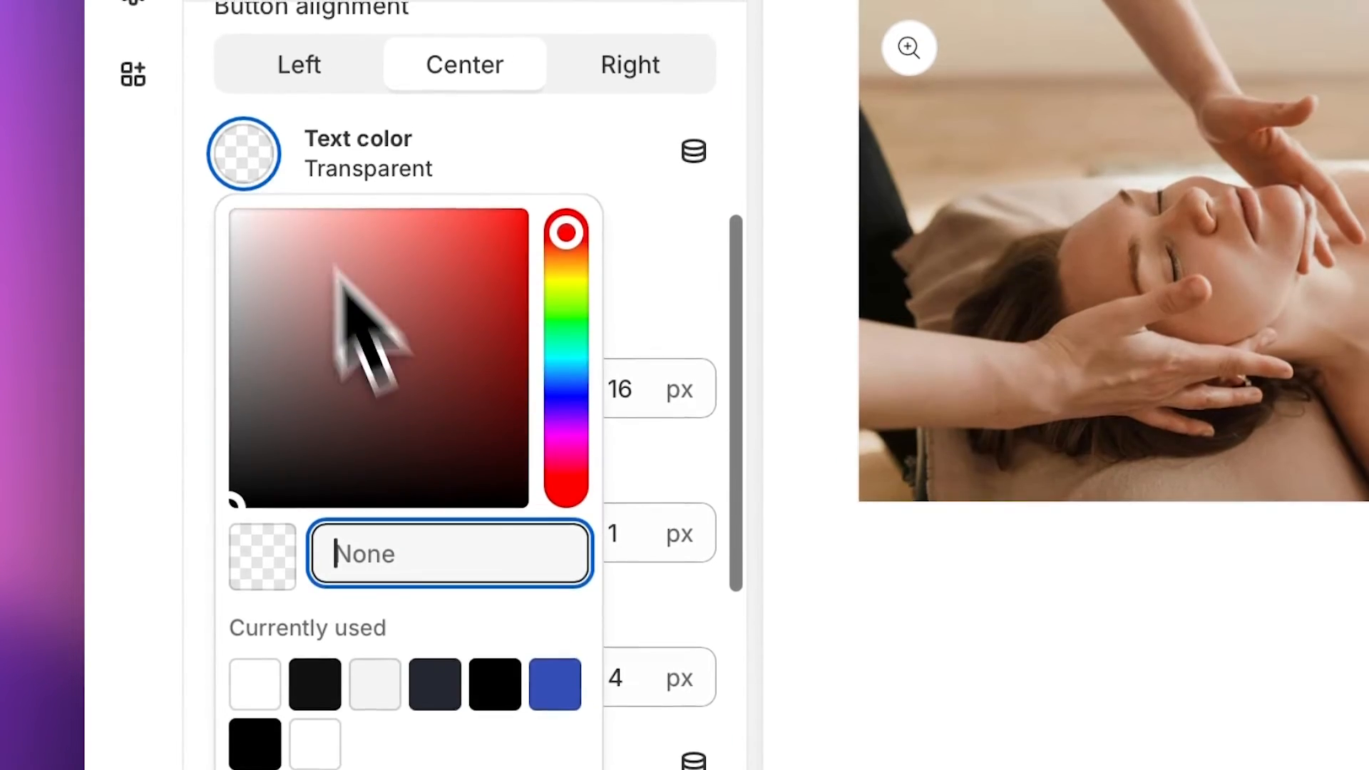
left_click(371, 678)
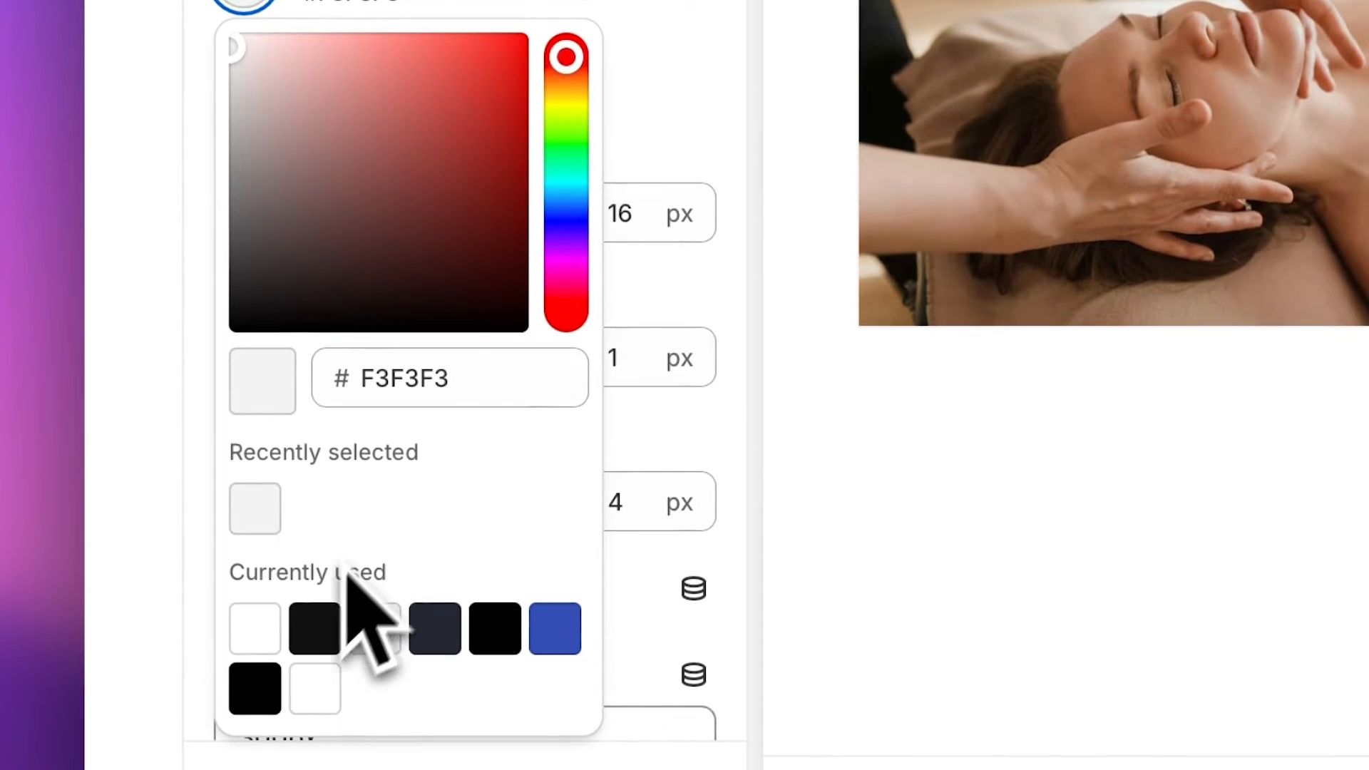
left_click(254, 628)
- Give the button a #000 background, 0 border width and 20px border radius
left_click(585, 57)
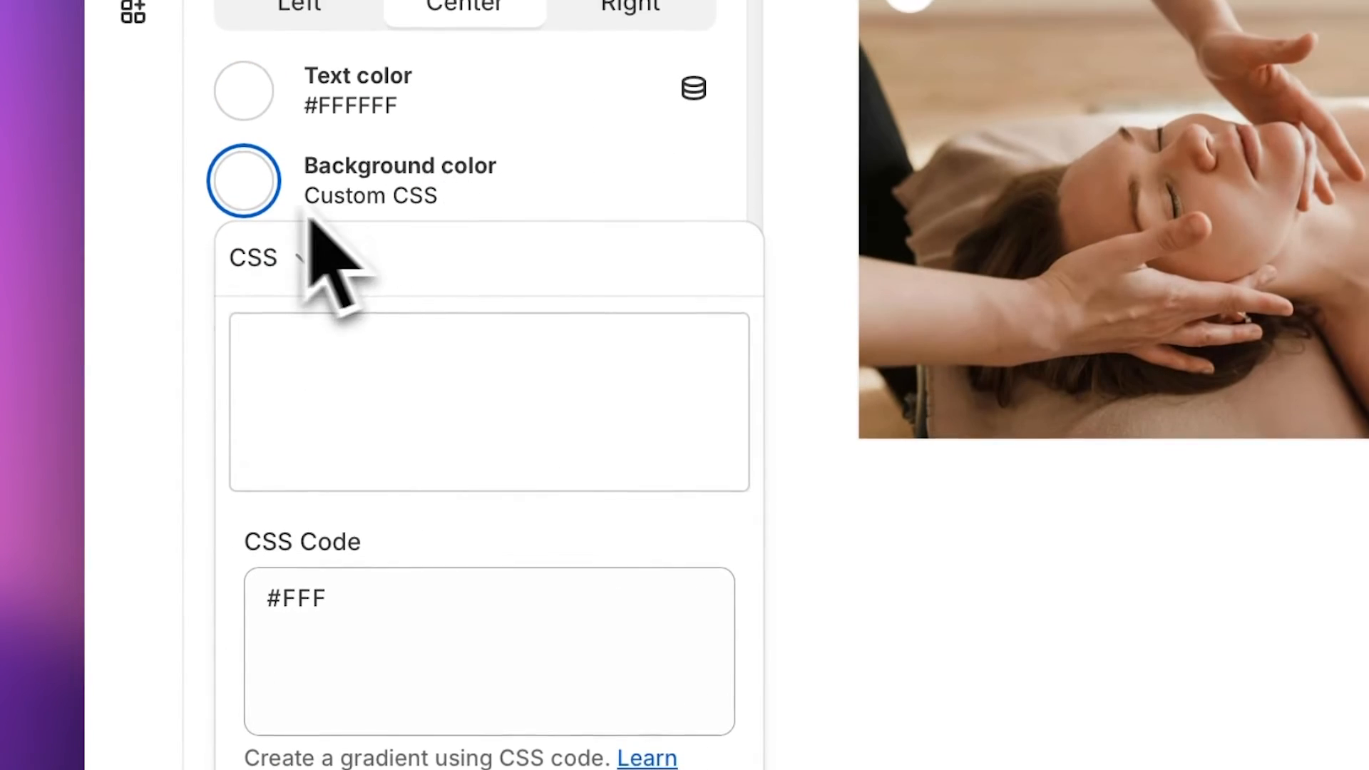
double_click(308, 595)
type("000")
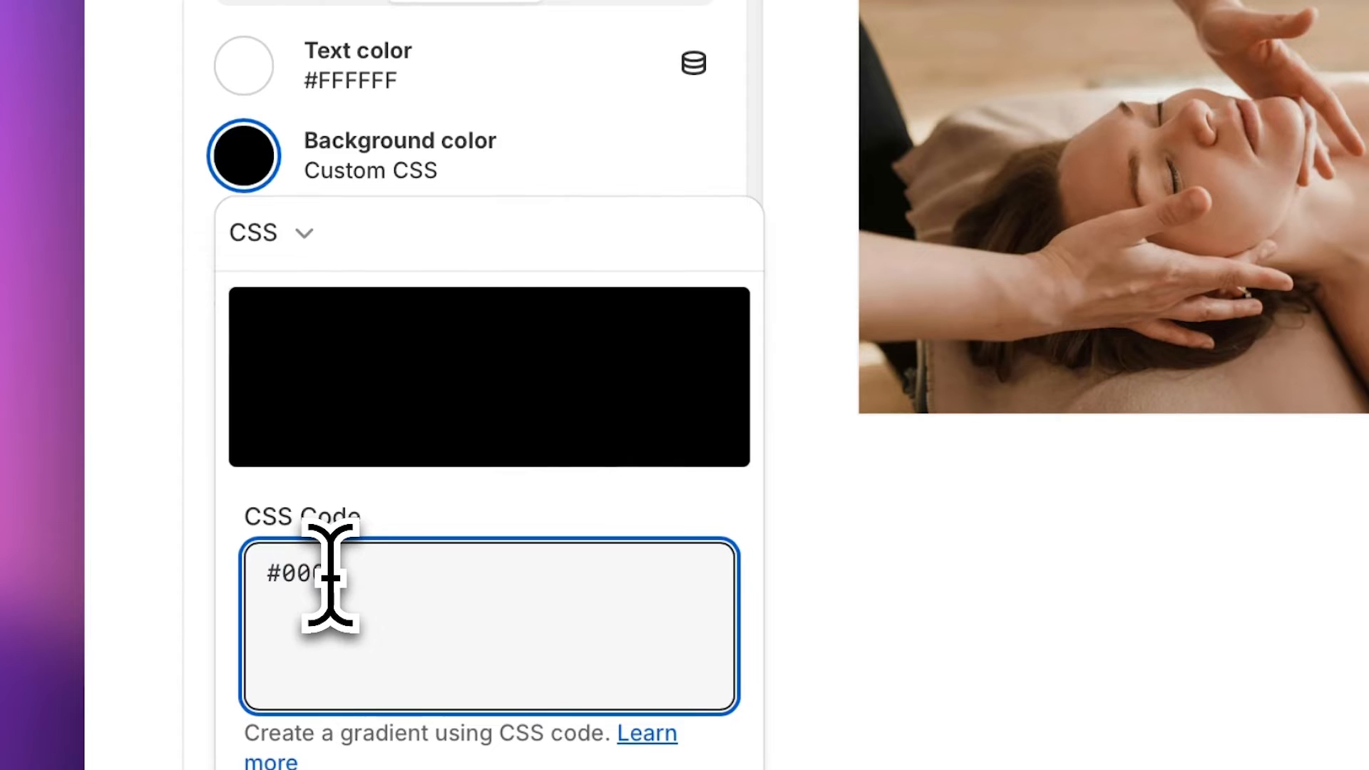
left_click(742, 139)
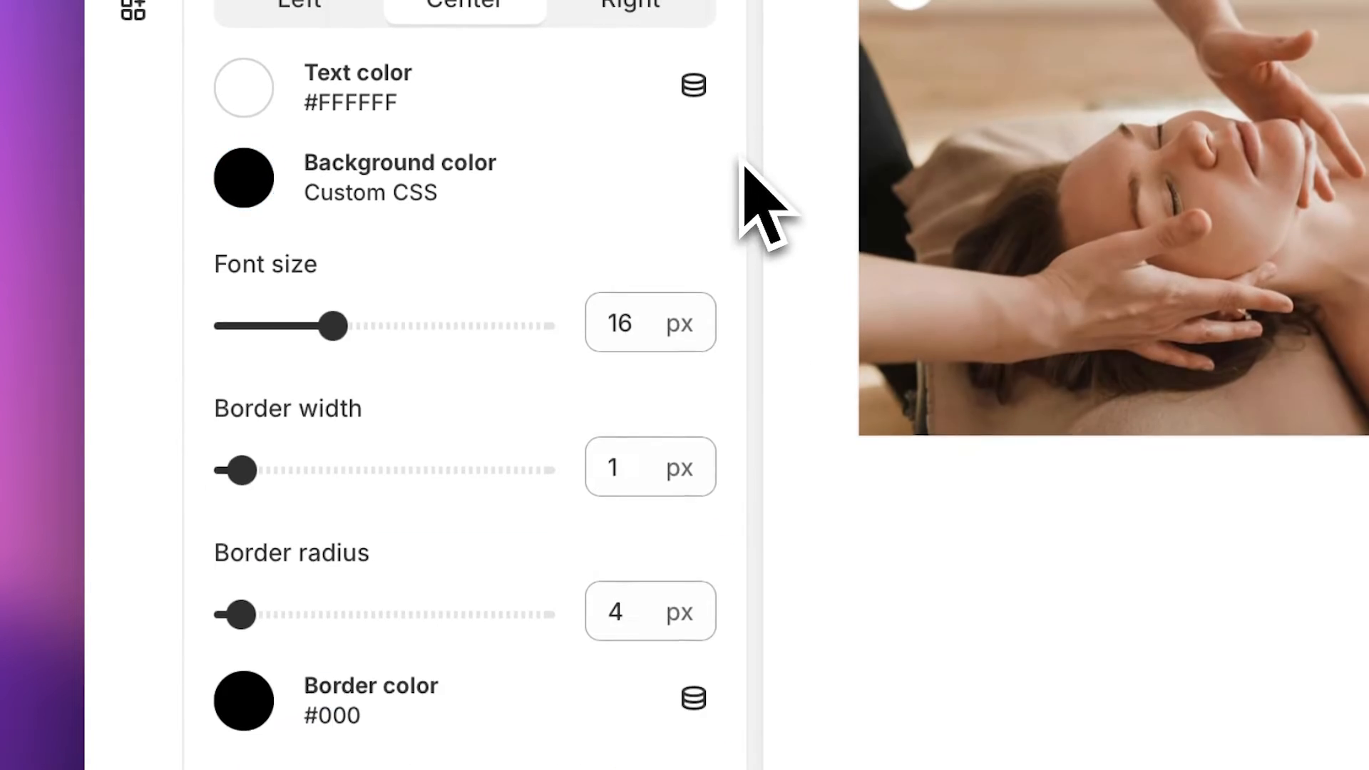
scroll(617, 350, "down", 5)
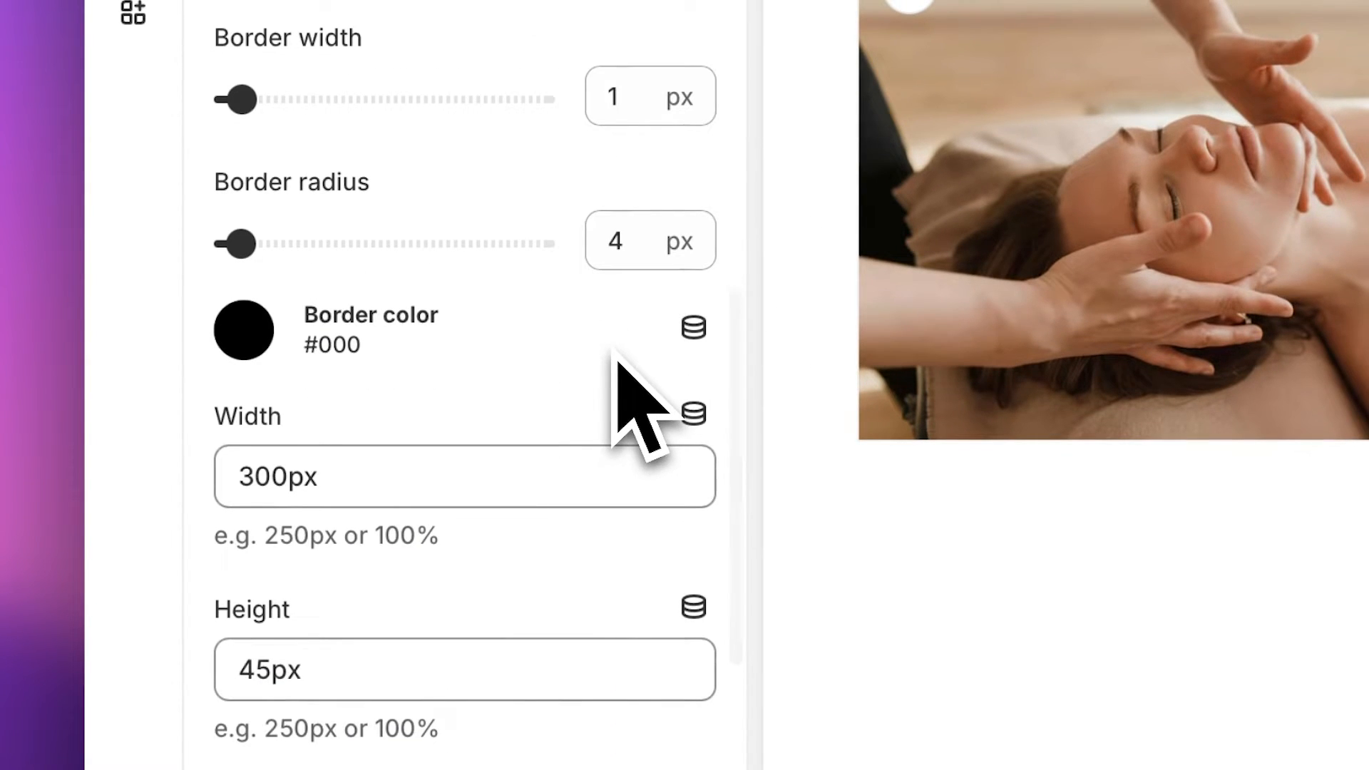
left_click_drag(241, 99, 201, 99)
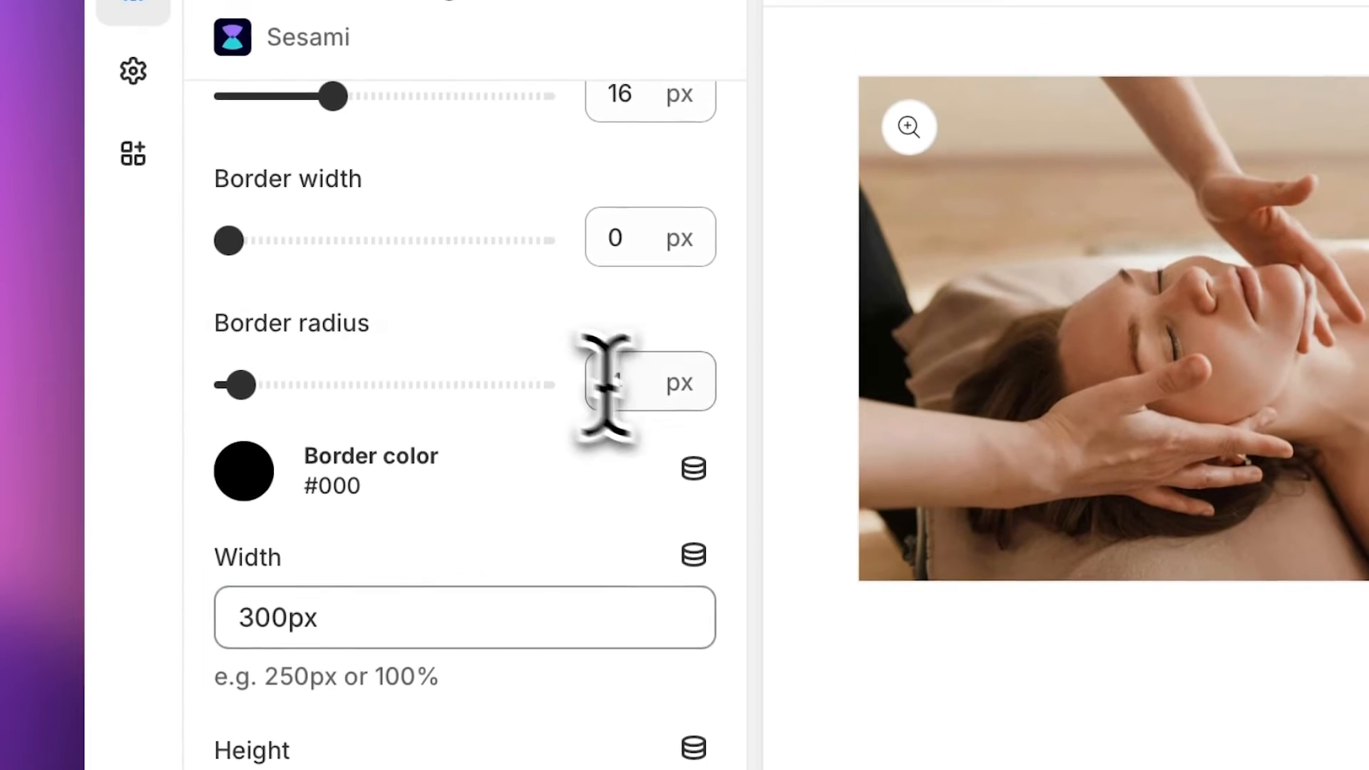
double_click(605, 385)
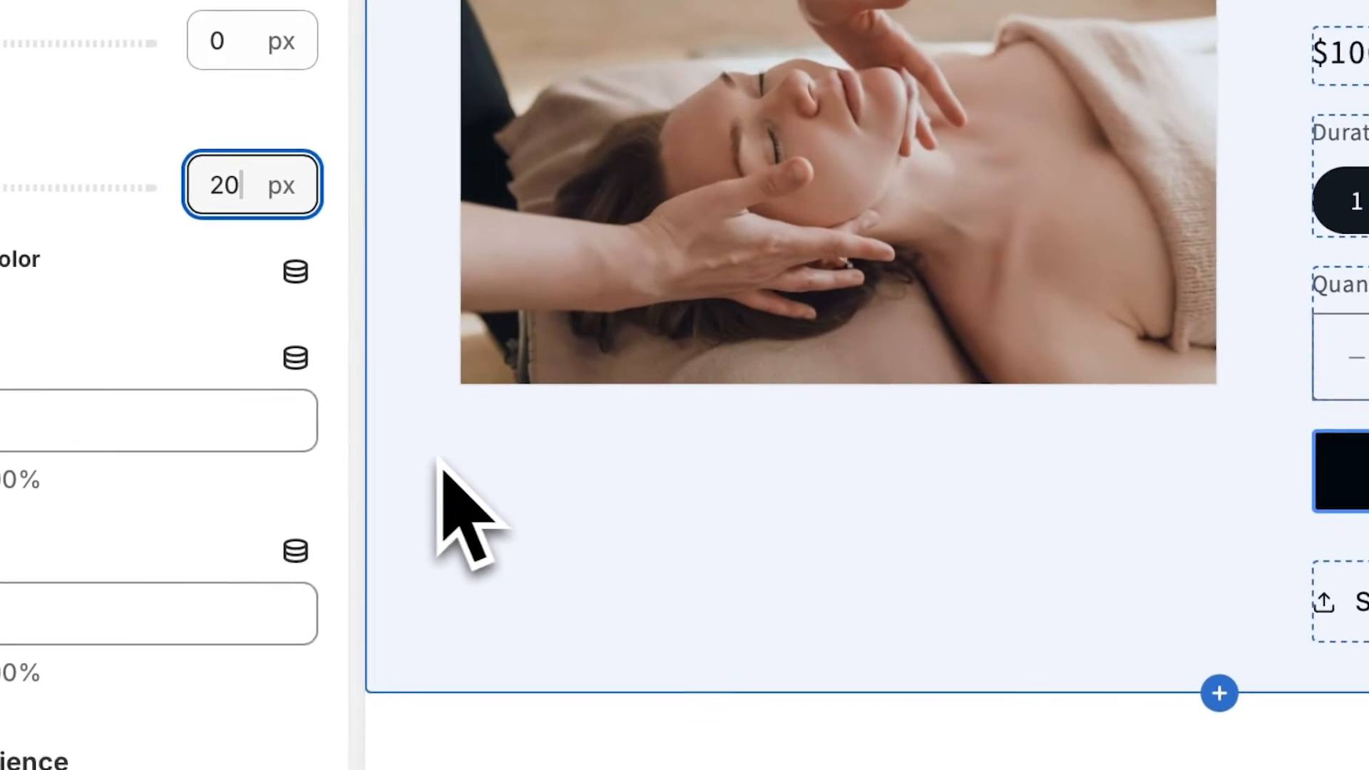
left_click(510, 498)
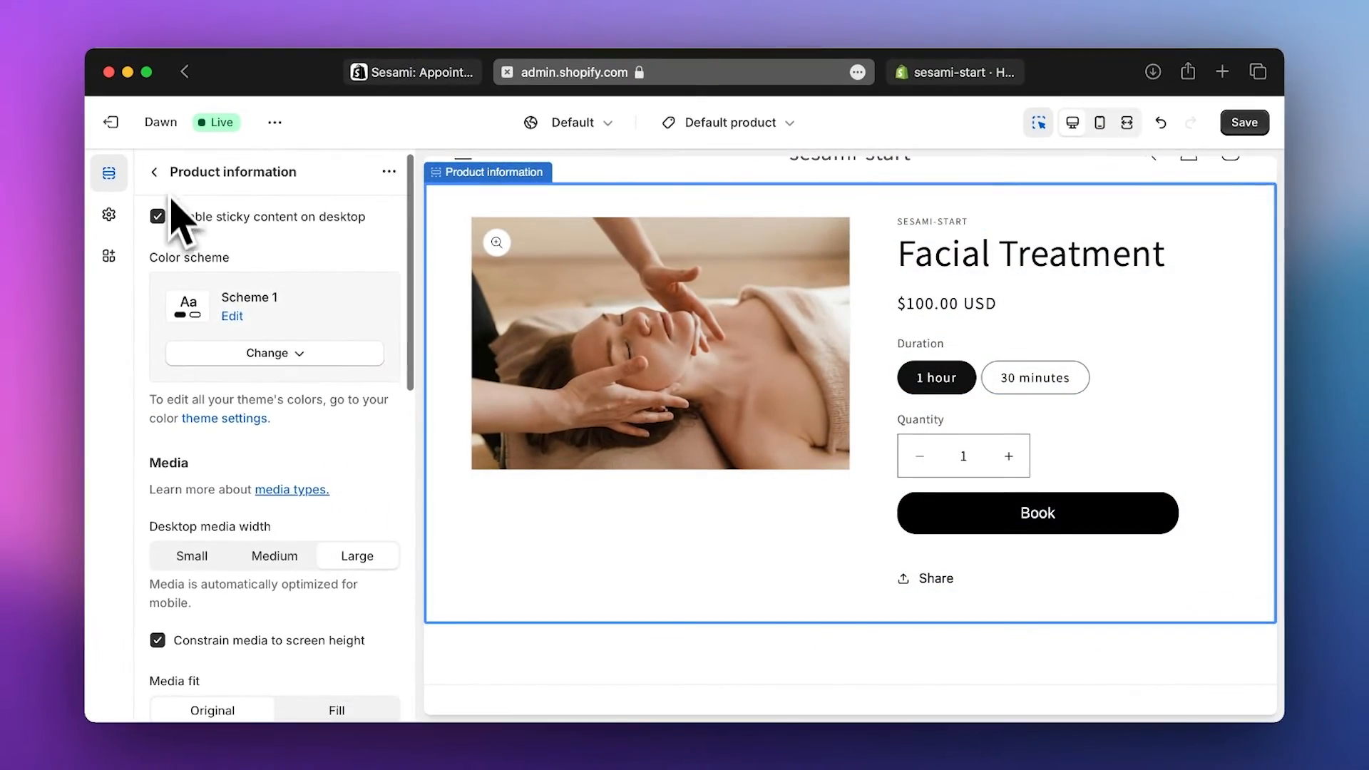
- Reopen the Sesami booking button block, save the Dawn theme edits, and open the theme's options menu
left_click(154, 171)
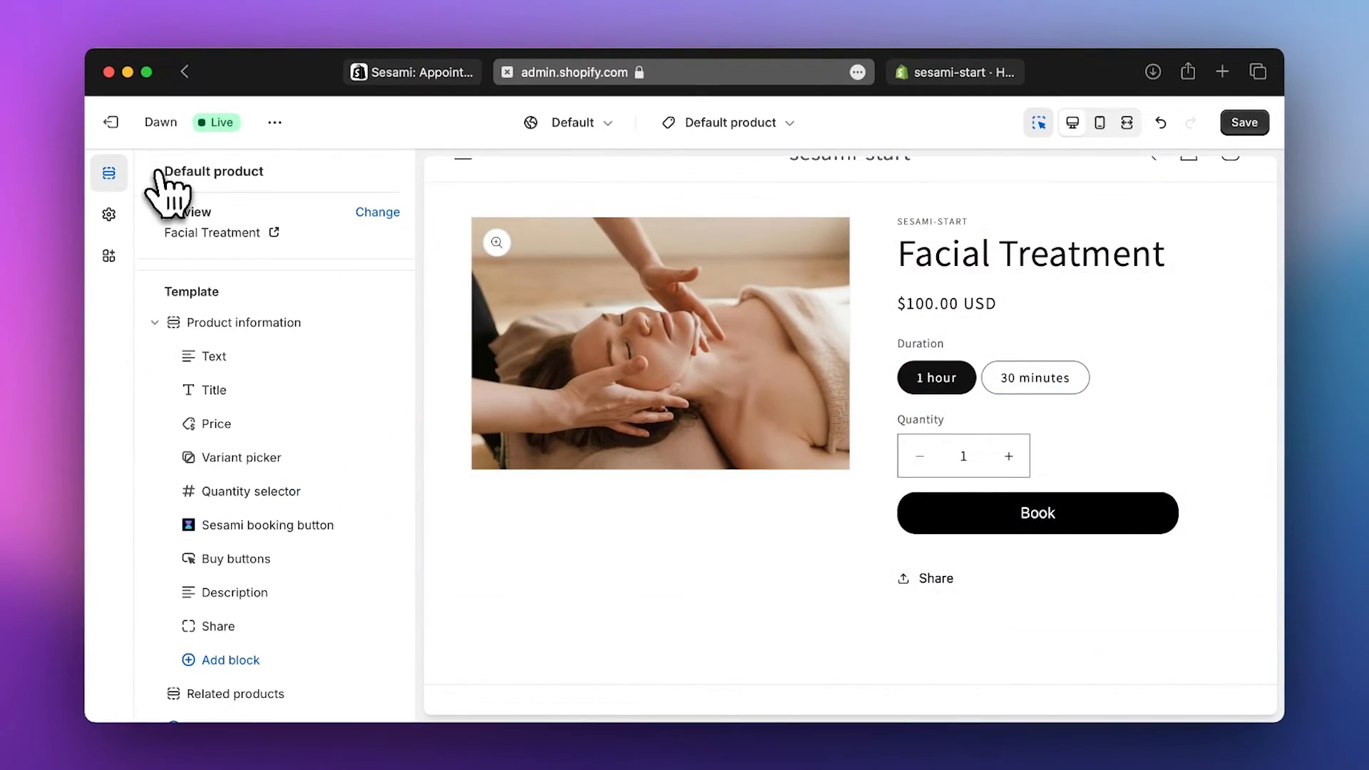
left_click(253, 527)
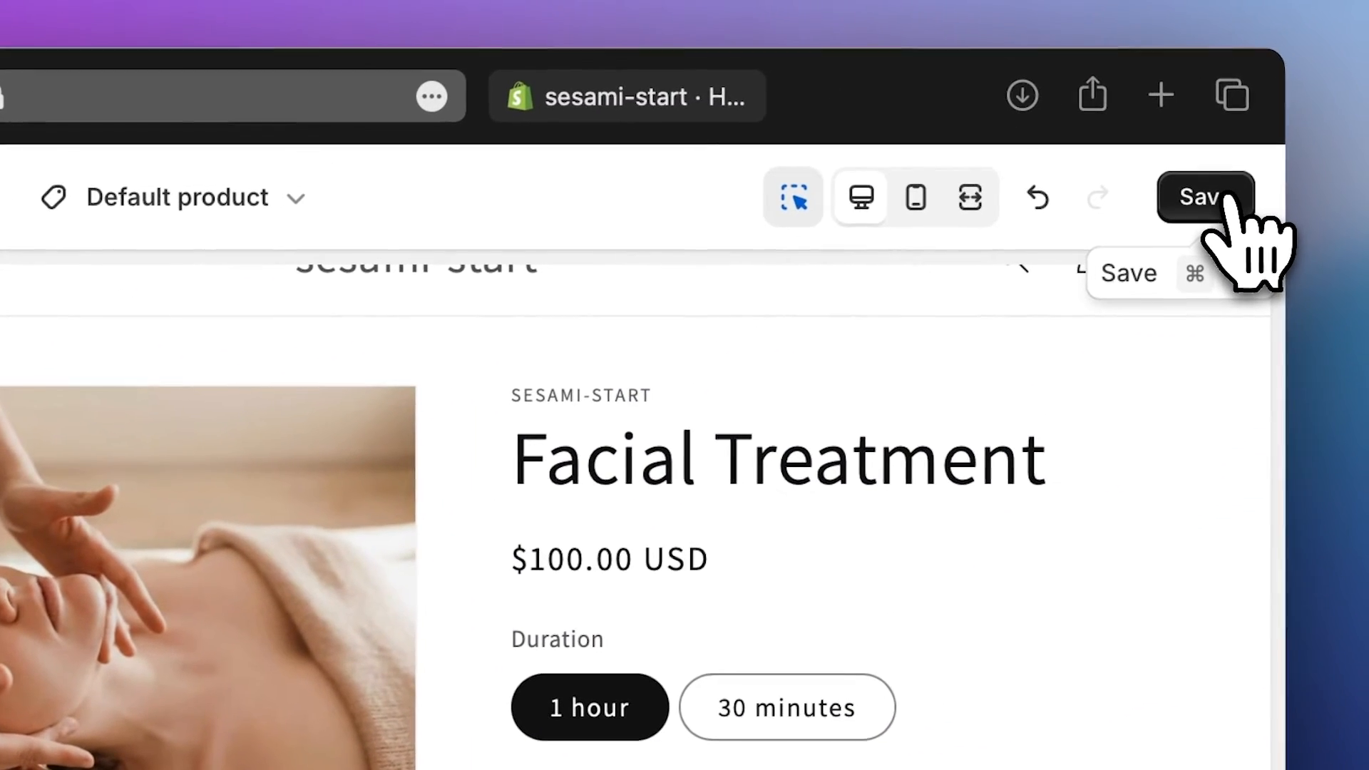
left_click(1228, 201)
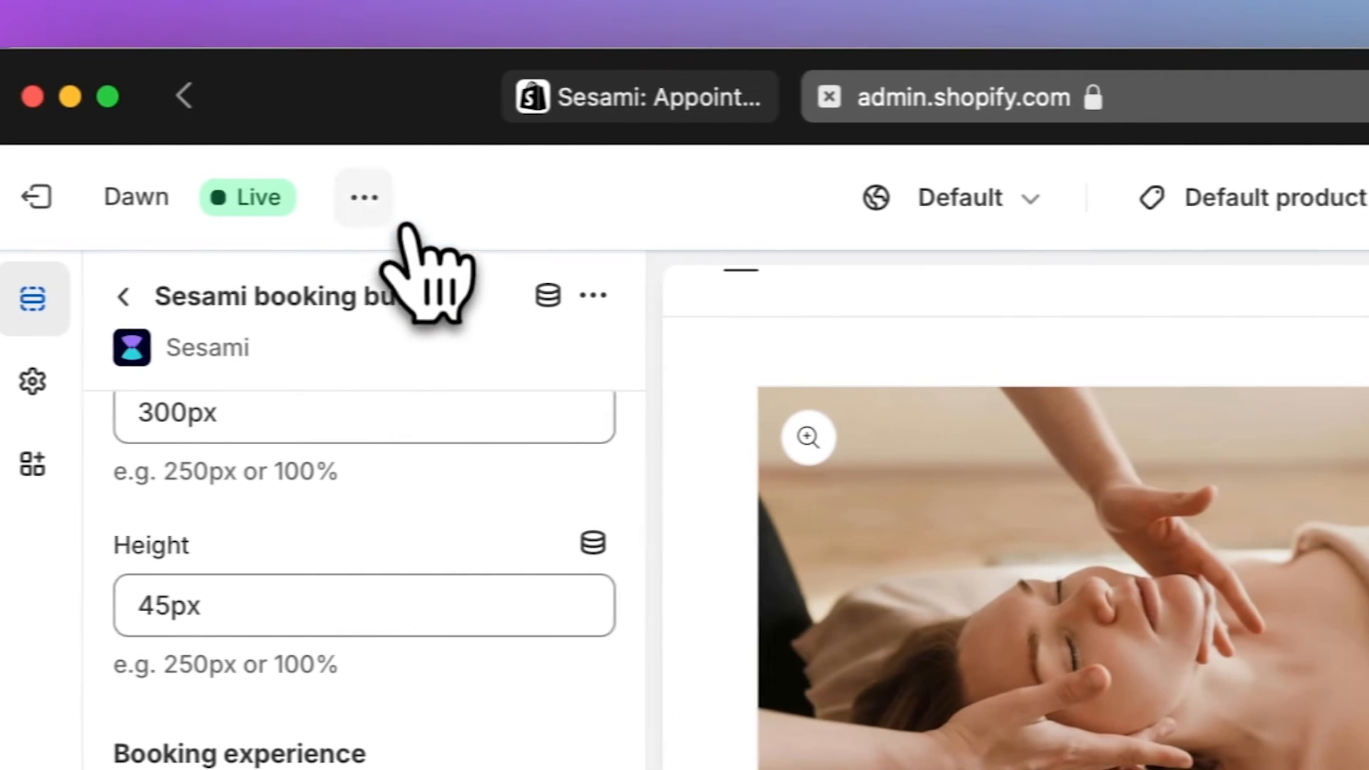
left_click(364, 197)
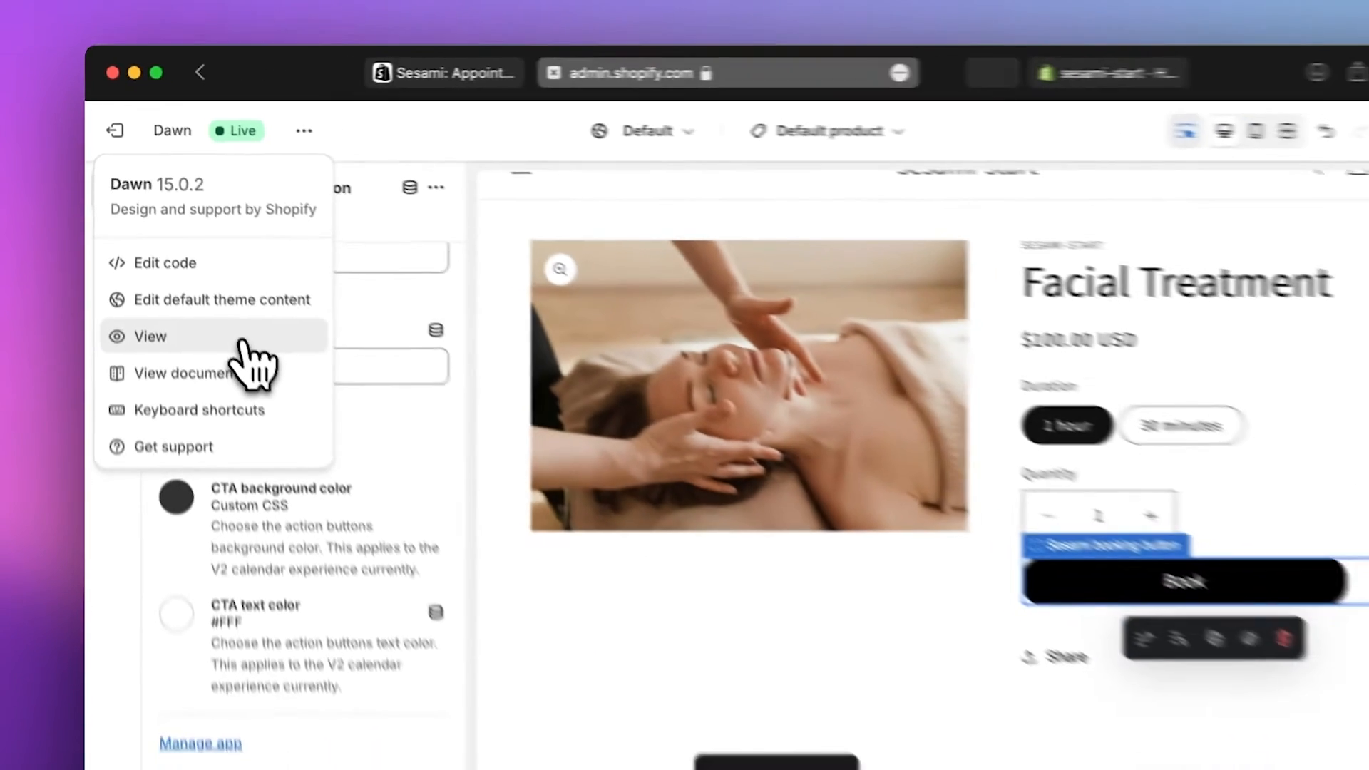
- View the live storefront and open the Facial Treatment product page
left_click(360, 524)
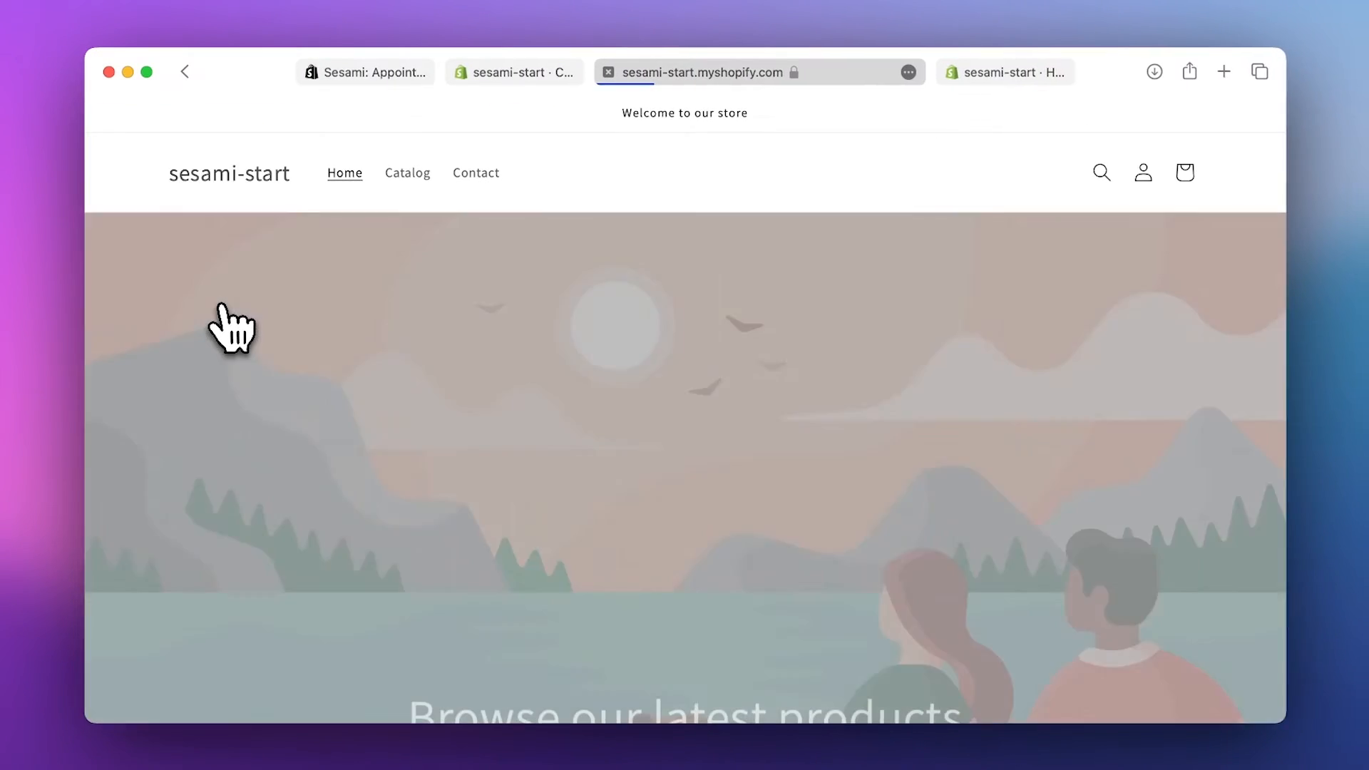
scroll(345, 464, "down", 10)
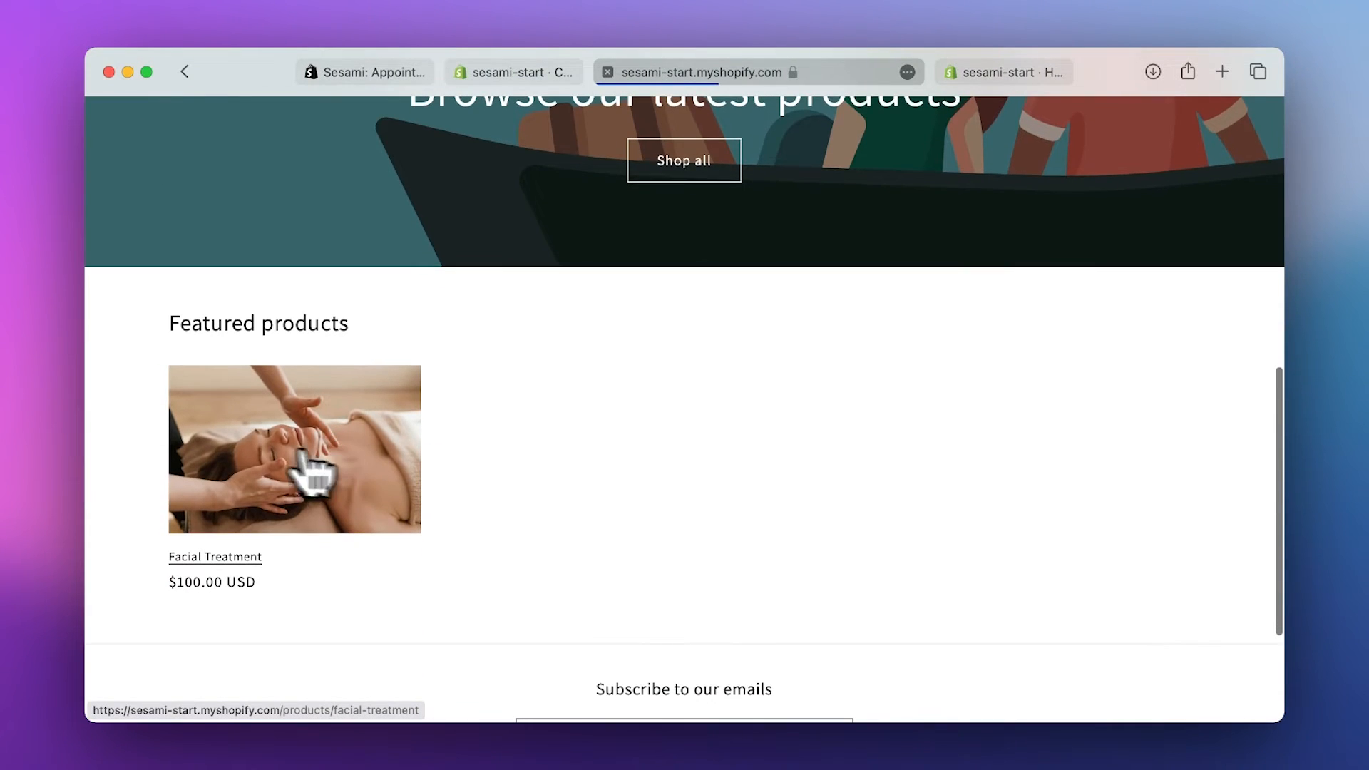
left_click(278, 463)
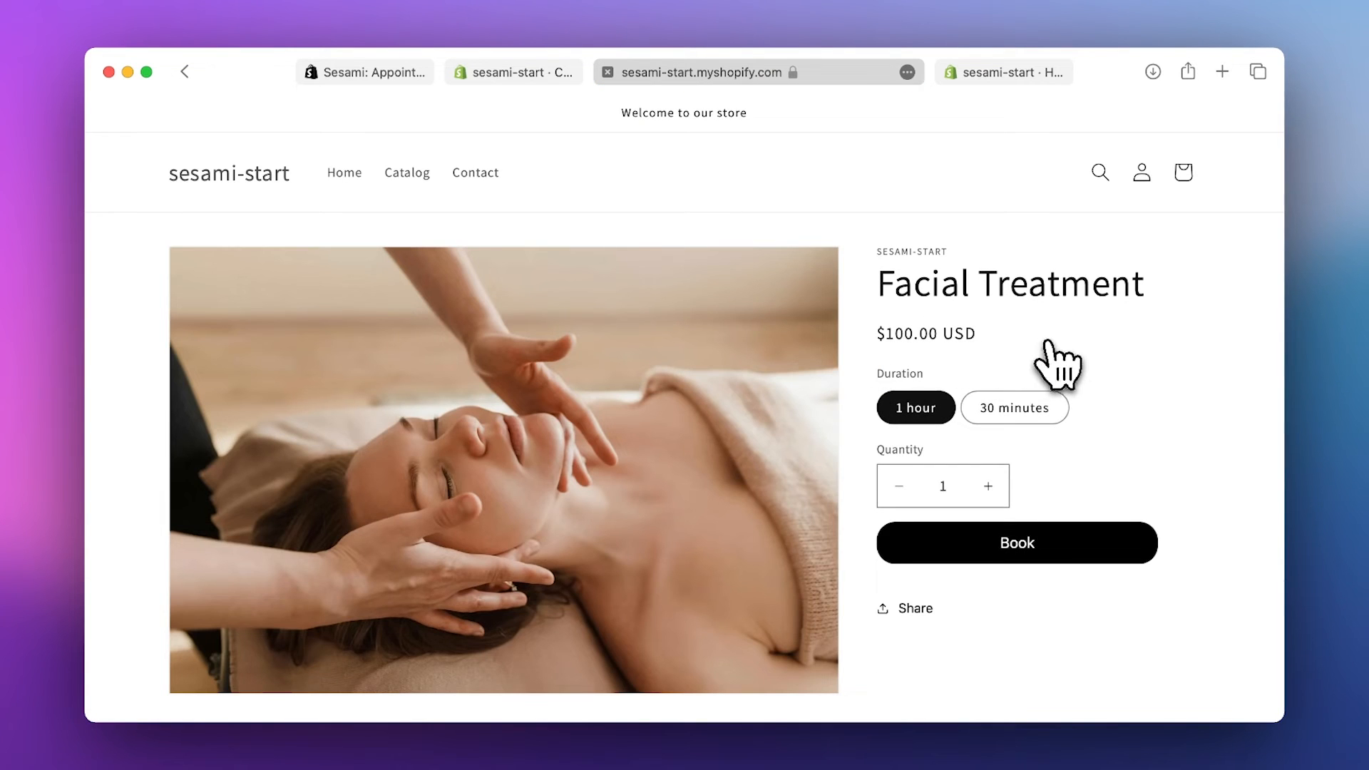
- Book the 7:00 am slot on August 16 and confirm it
left_click(1020, 563)
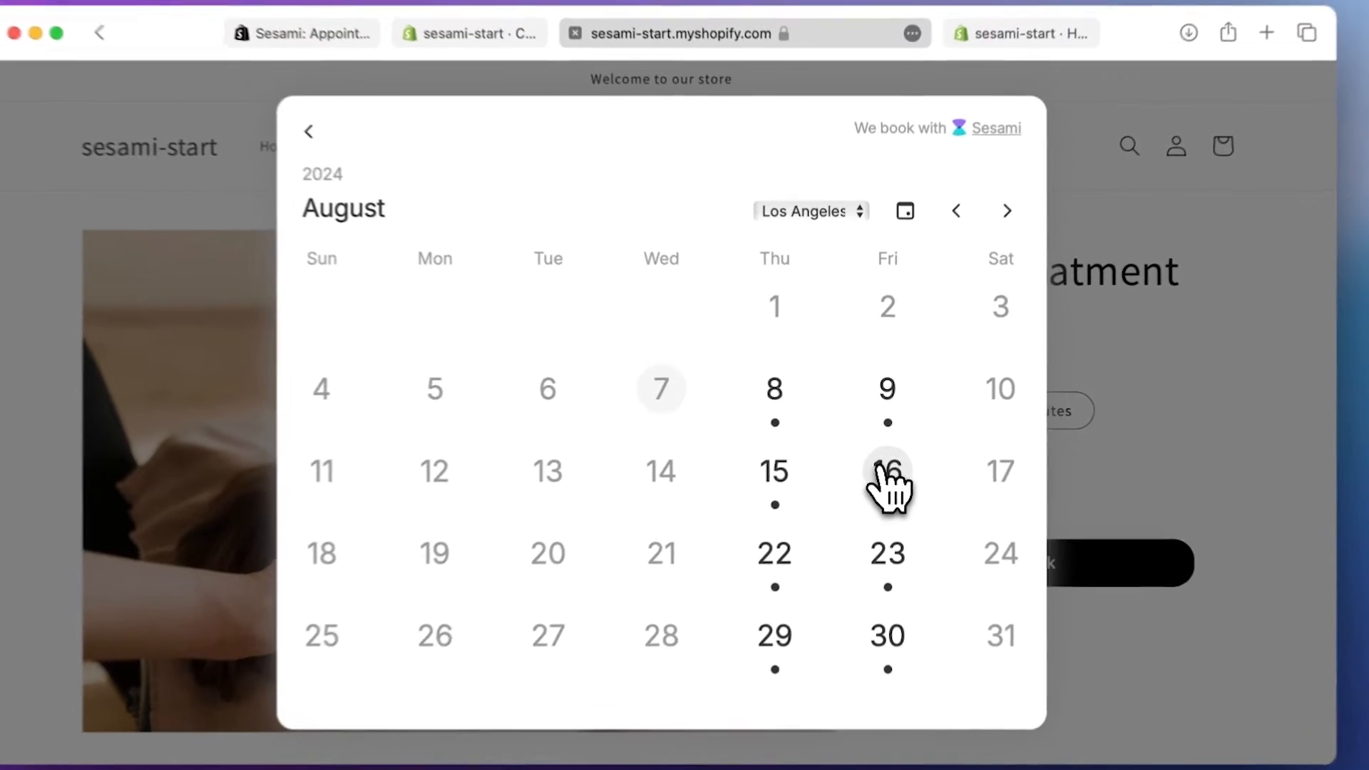
left_click(881, 461)
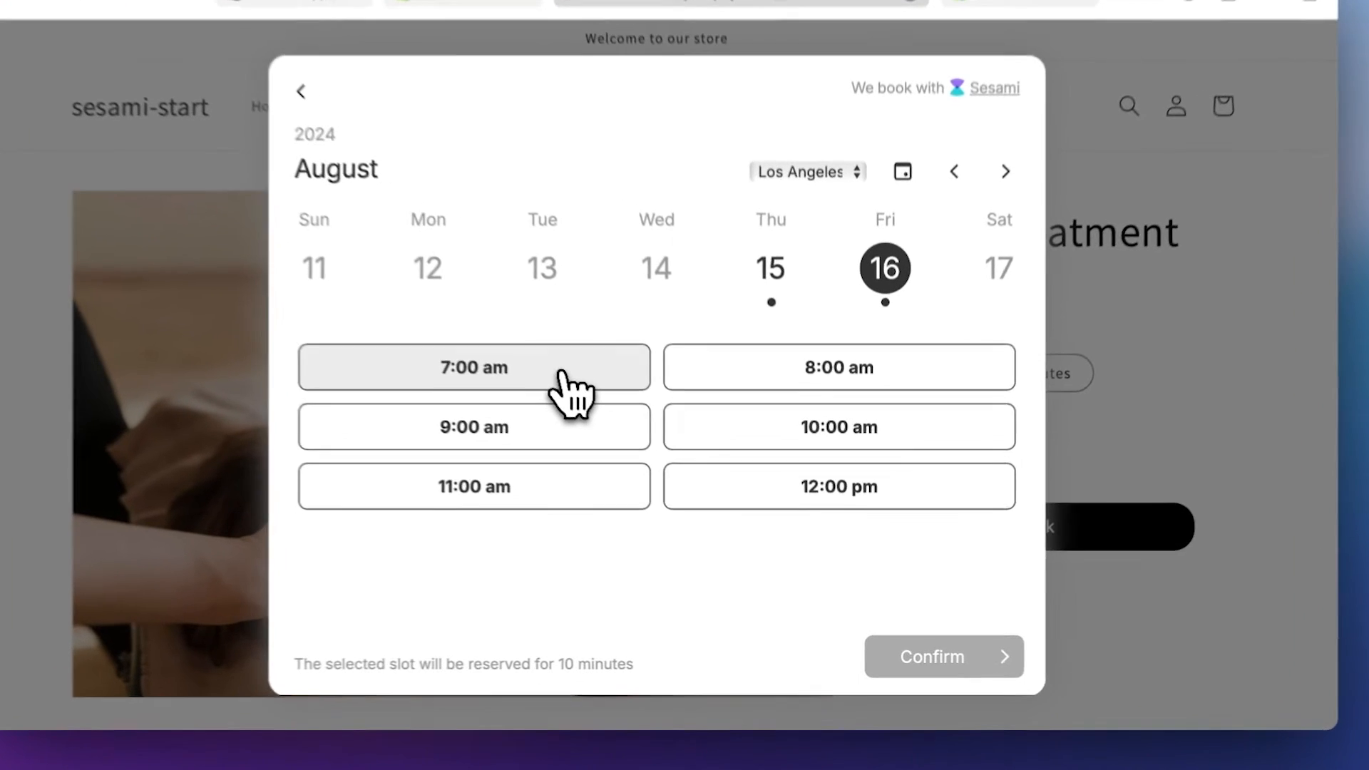
left_click(602, 410)
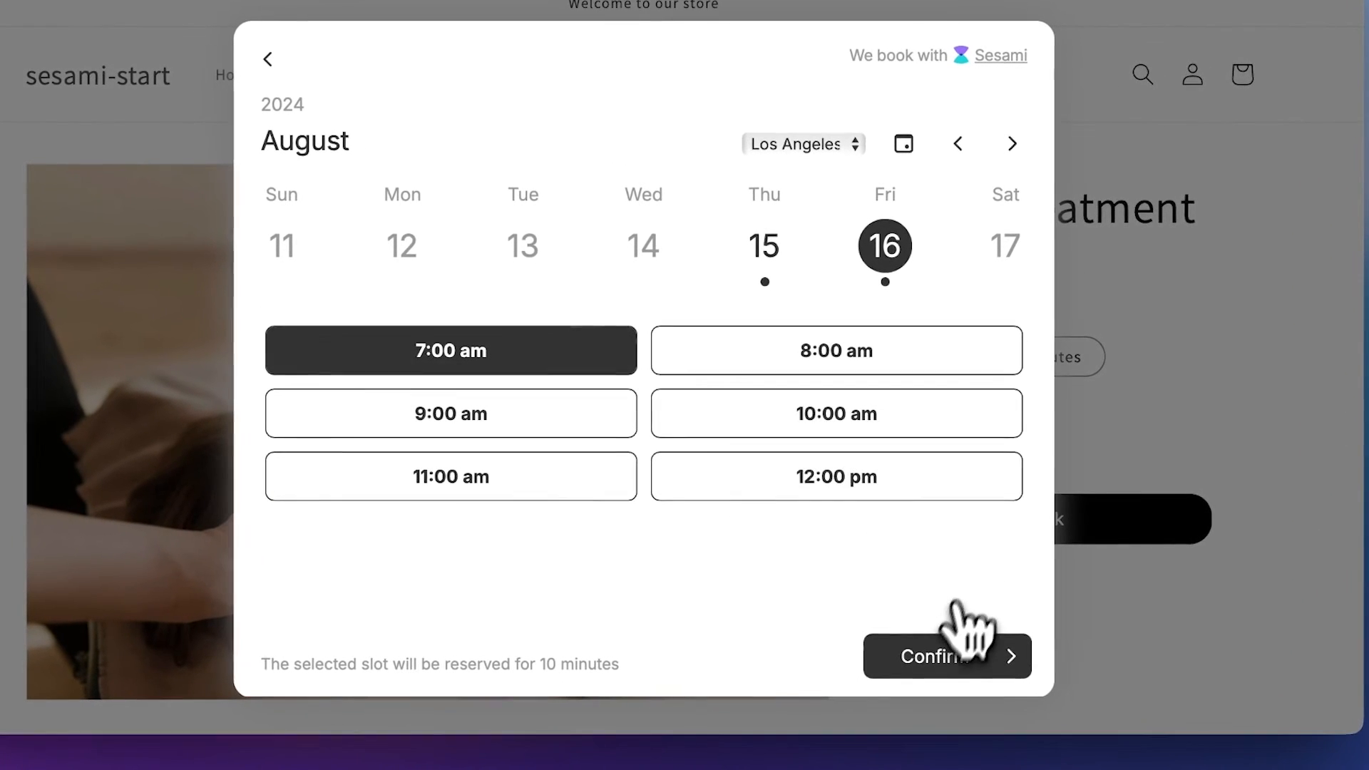
left_click(914, 650)
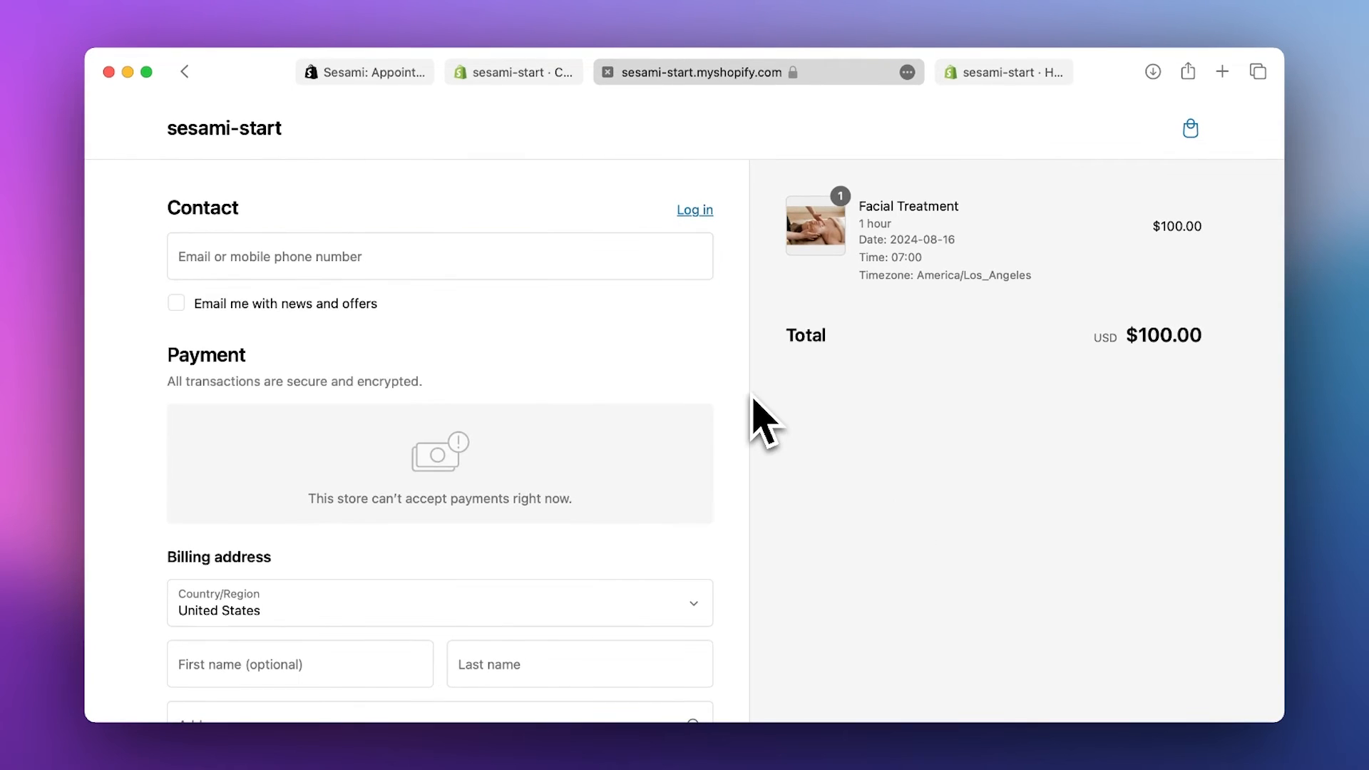
- Scroll through the checkout summary for the $100 Facial Treatment order at 07:00
scroll(905, 436, "down", 5)
scroll(905, 437, "up", 5)
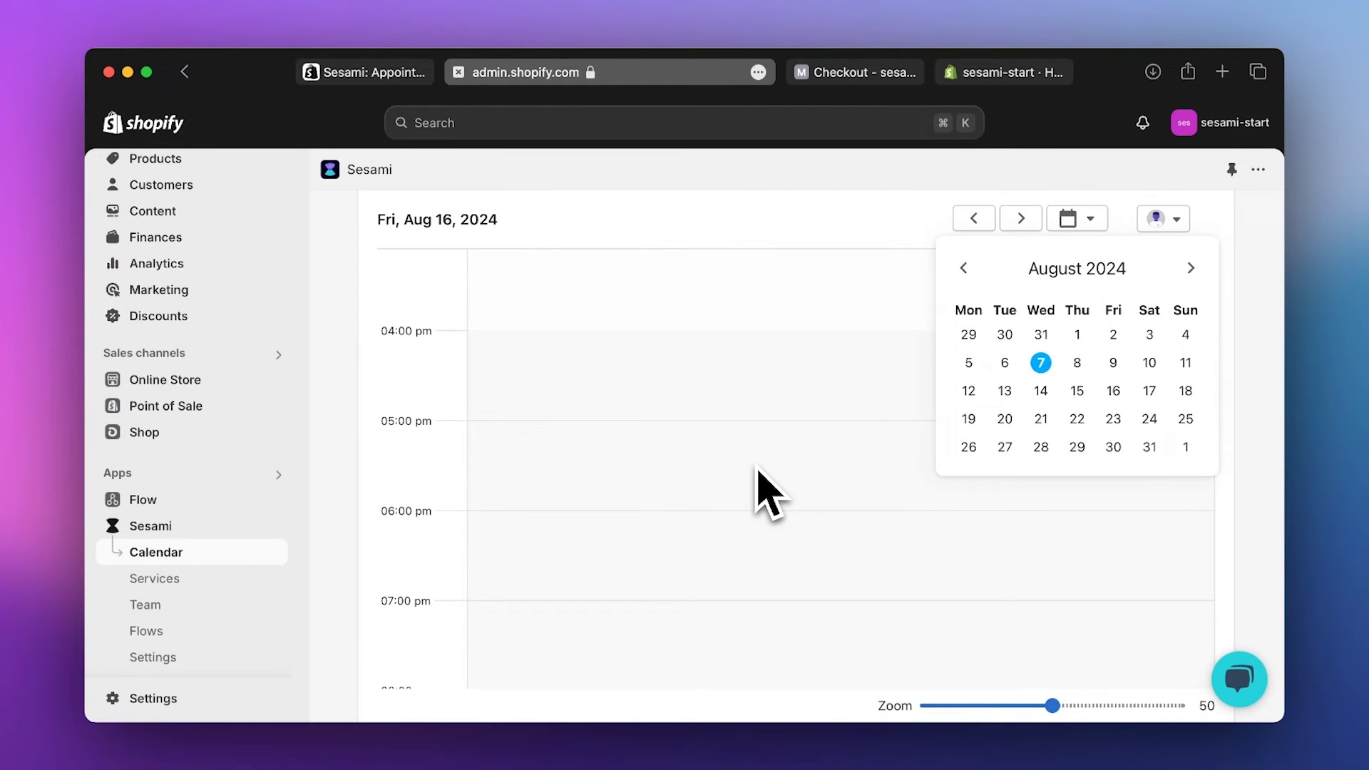
- View the August 16 Facial Treatment appointments, including the 10:00am booking's details
left_click(756, 468)
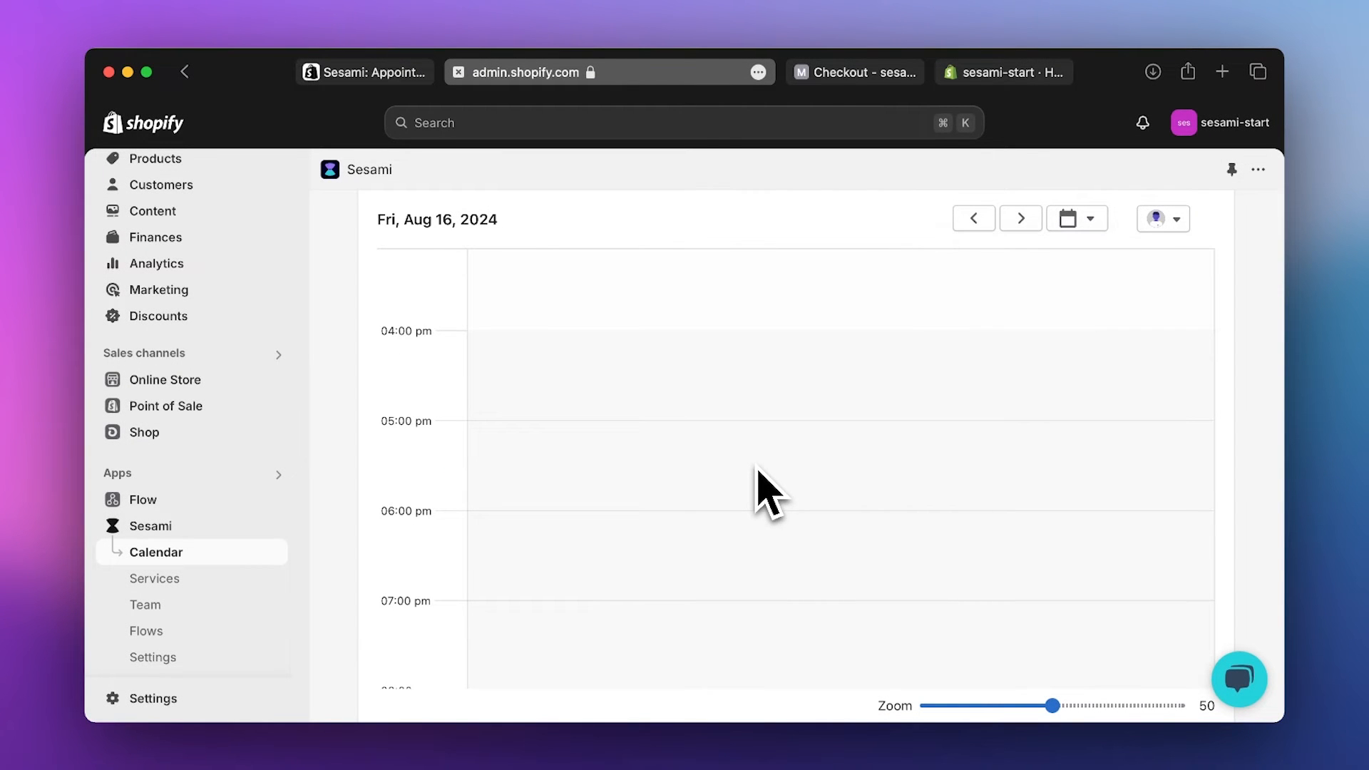
scroll(756, 468, "down", 5)
scroll(755, 468, "up", 13)
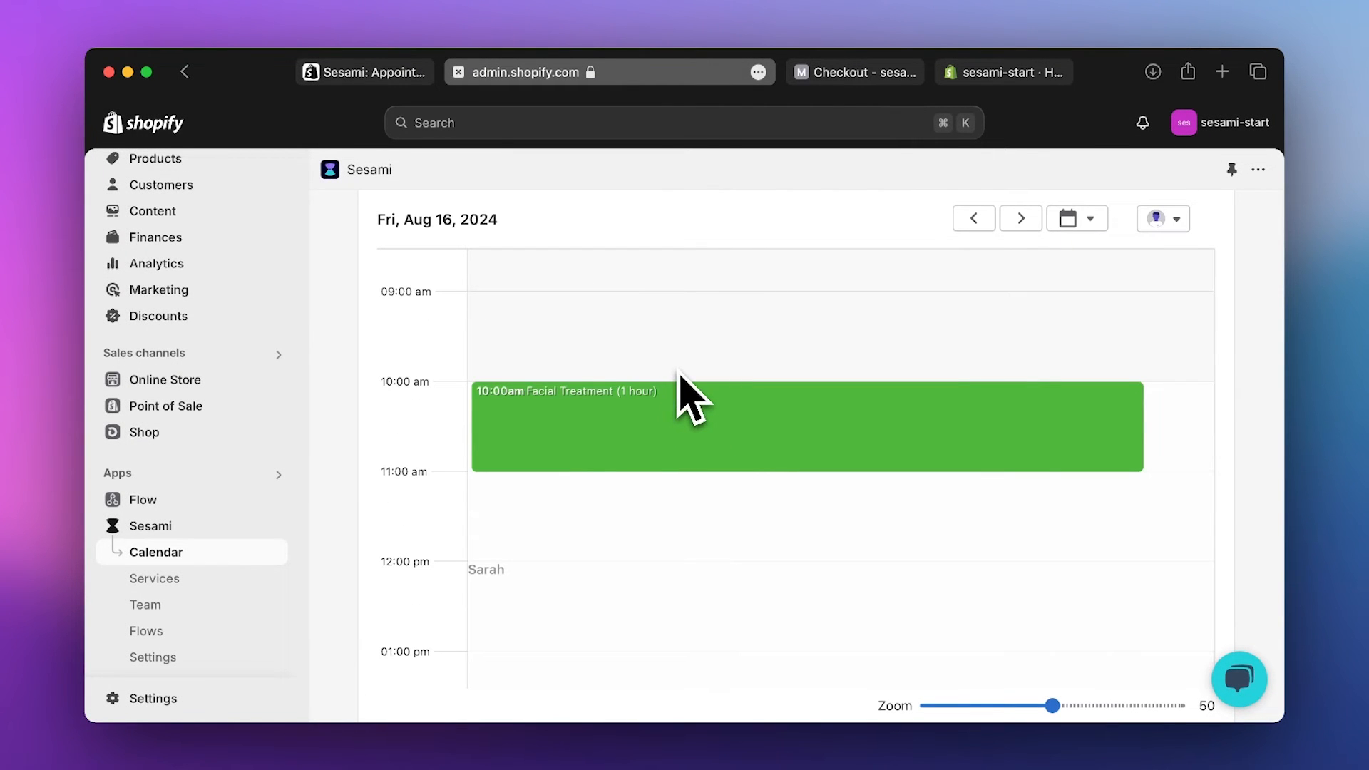
left_click(673, 432)
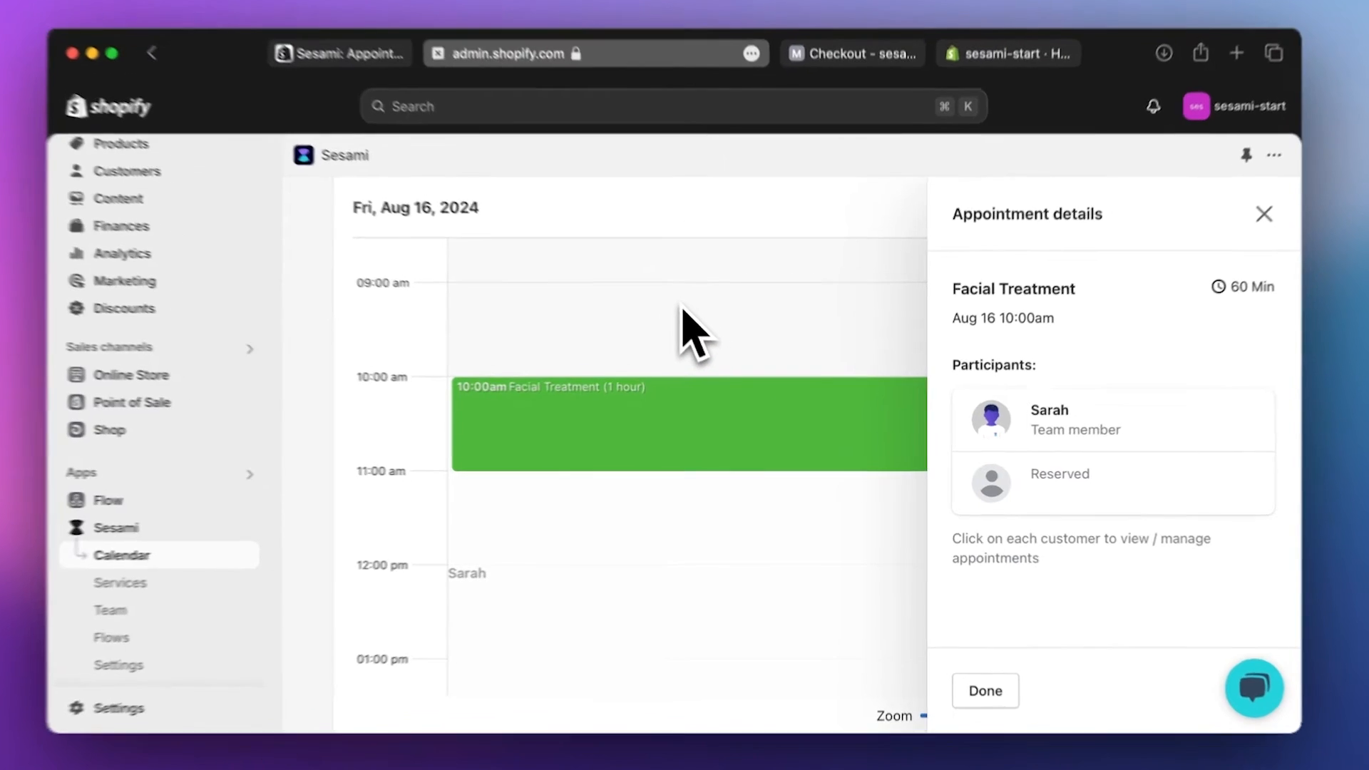
left_click(697, 320)
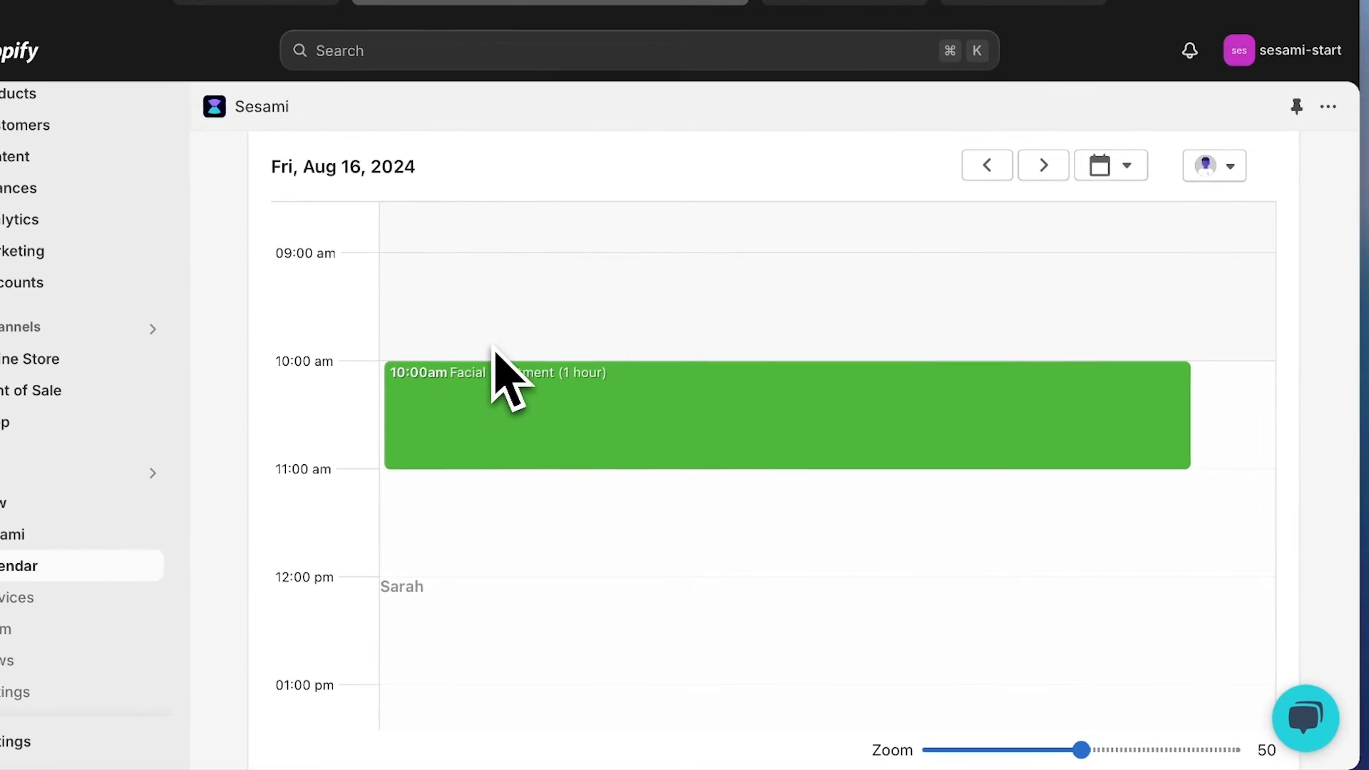
left_click(585, 442)
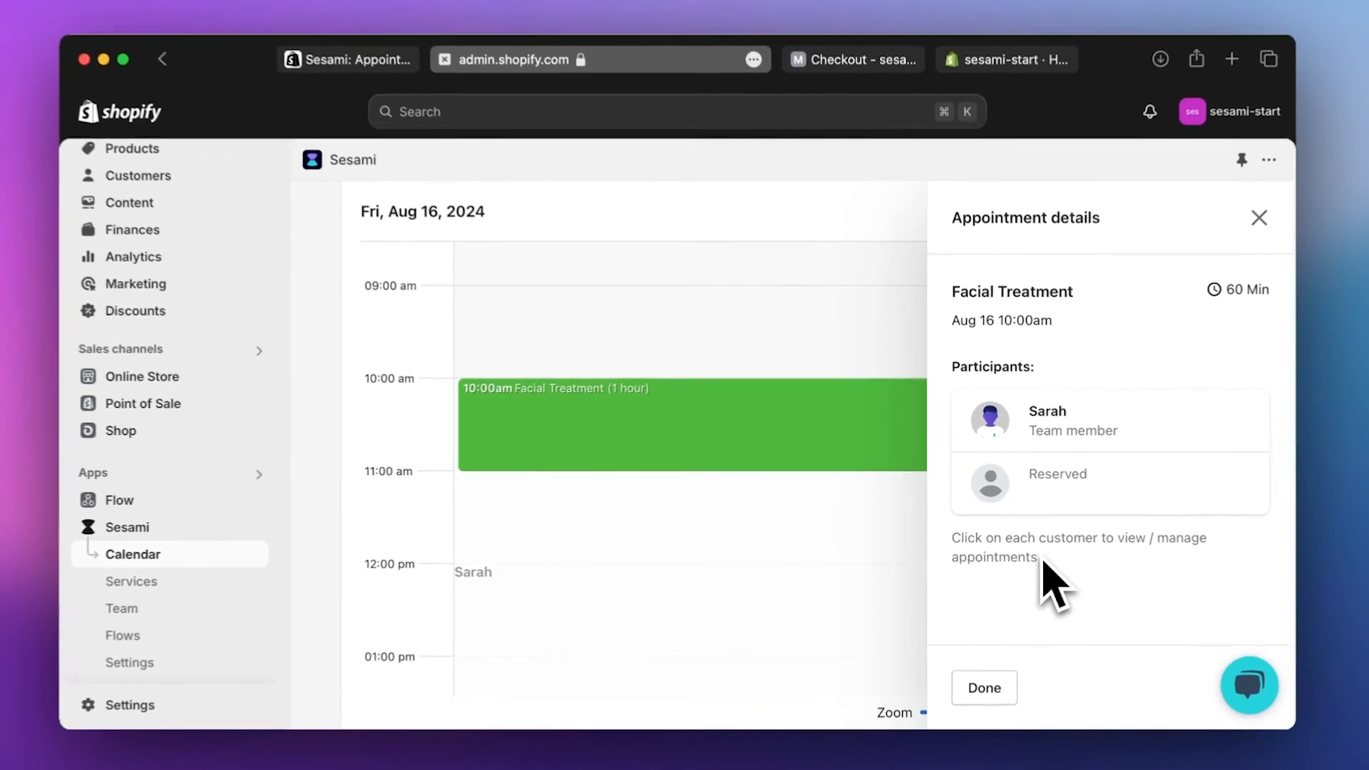
left_click(854, 535)
- Open the Facial Treatment service settings and enable instant booking
left_click(154, 578)
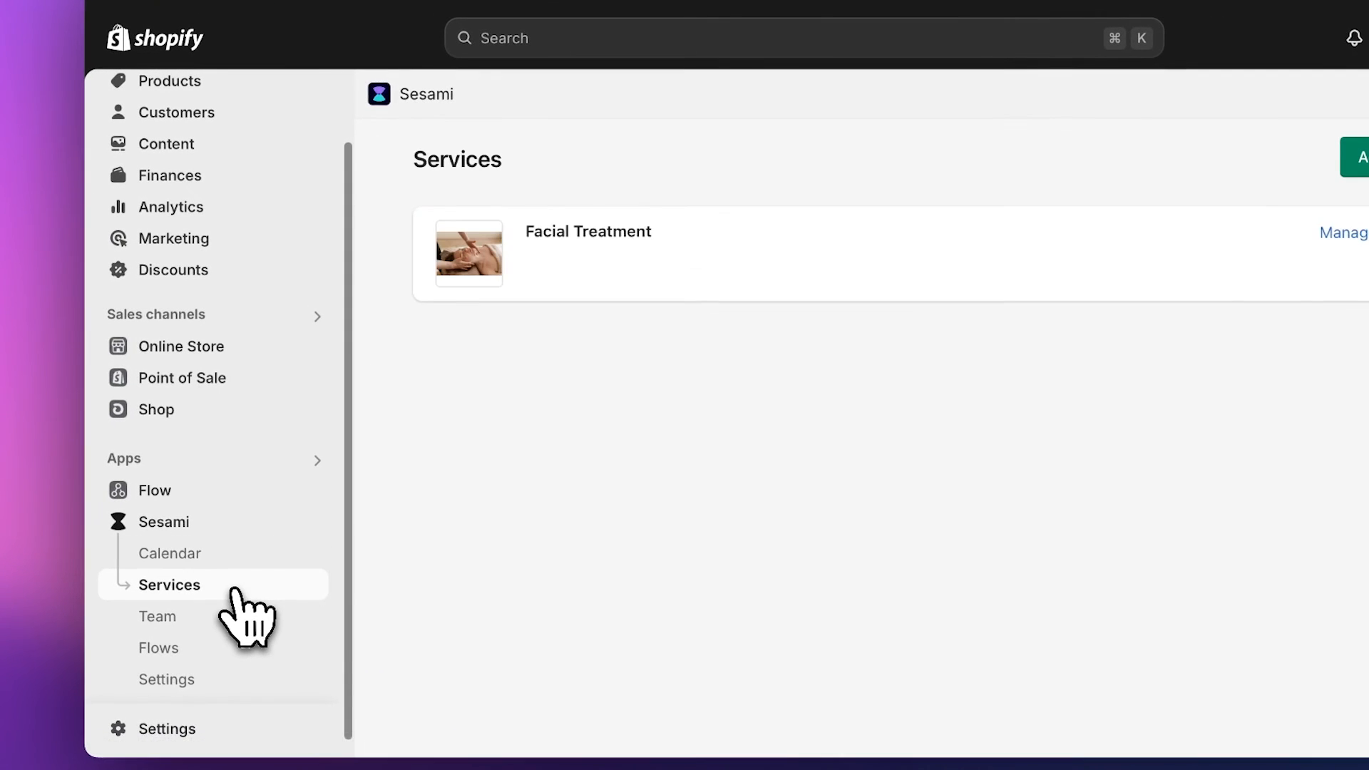
left_click(627, 270)
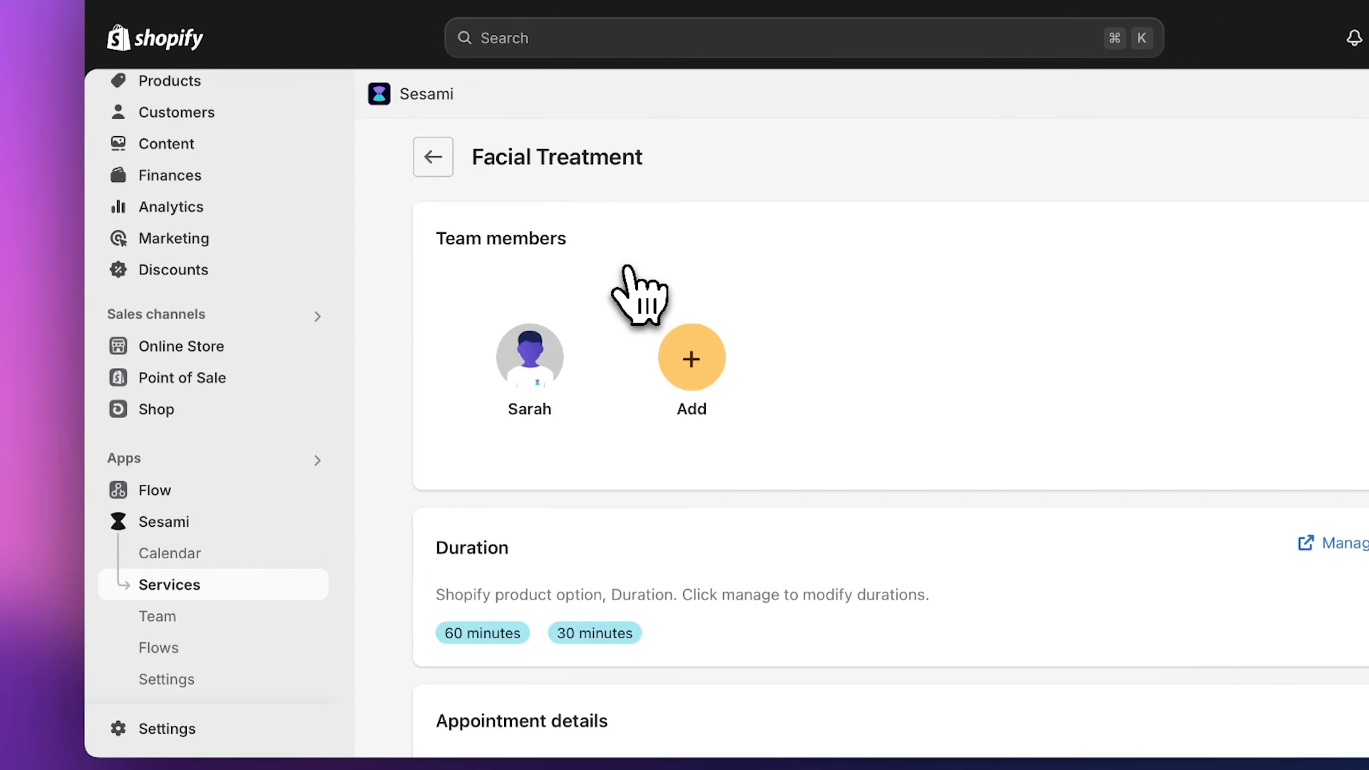
scroll(628, 271, "down", 5)
scroll(628, 269, "down", 5)
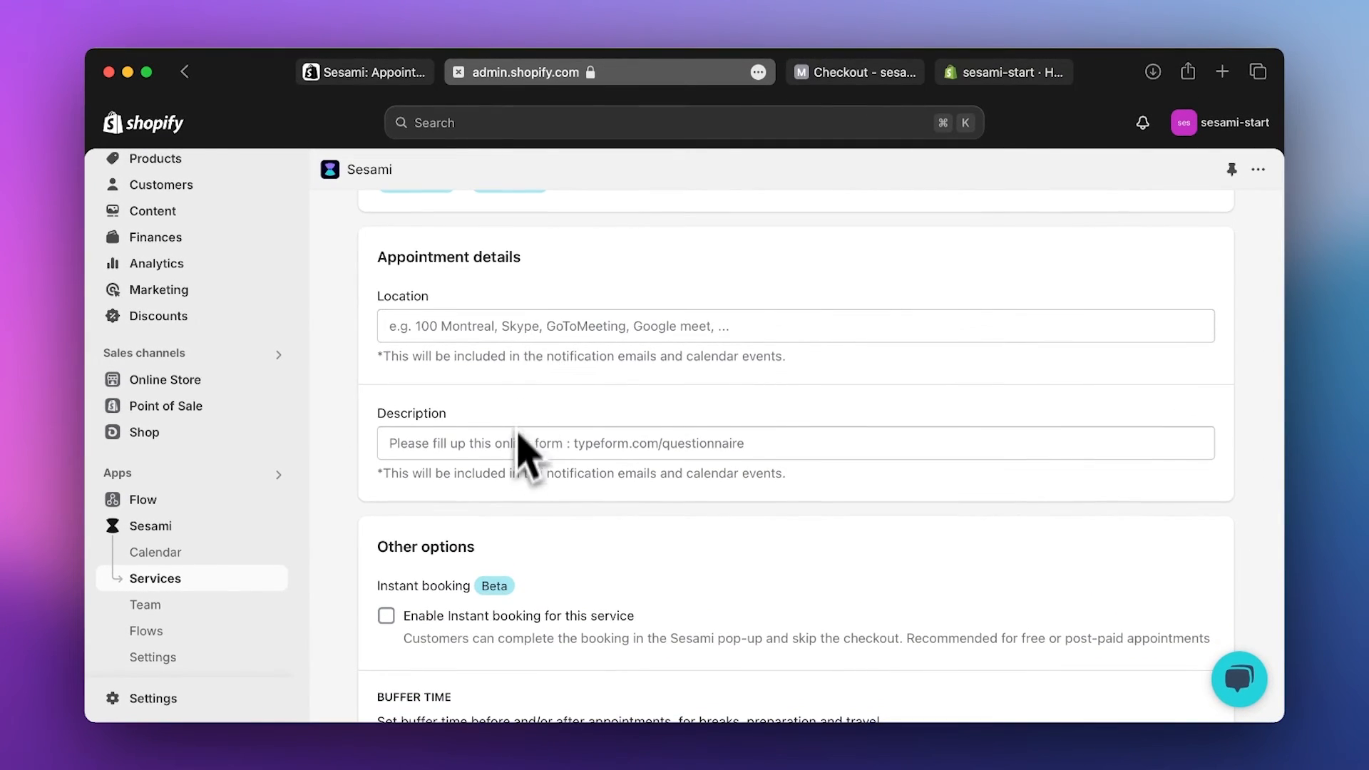
scroll(526, 452, "down", 3)
scroll(525, 483, "down", 3)
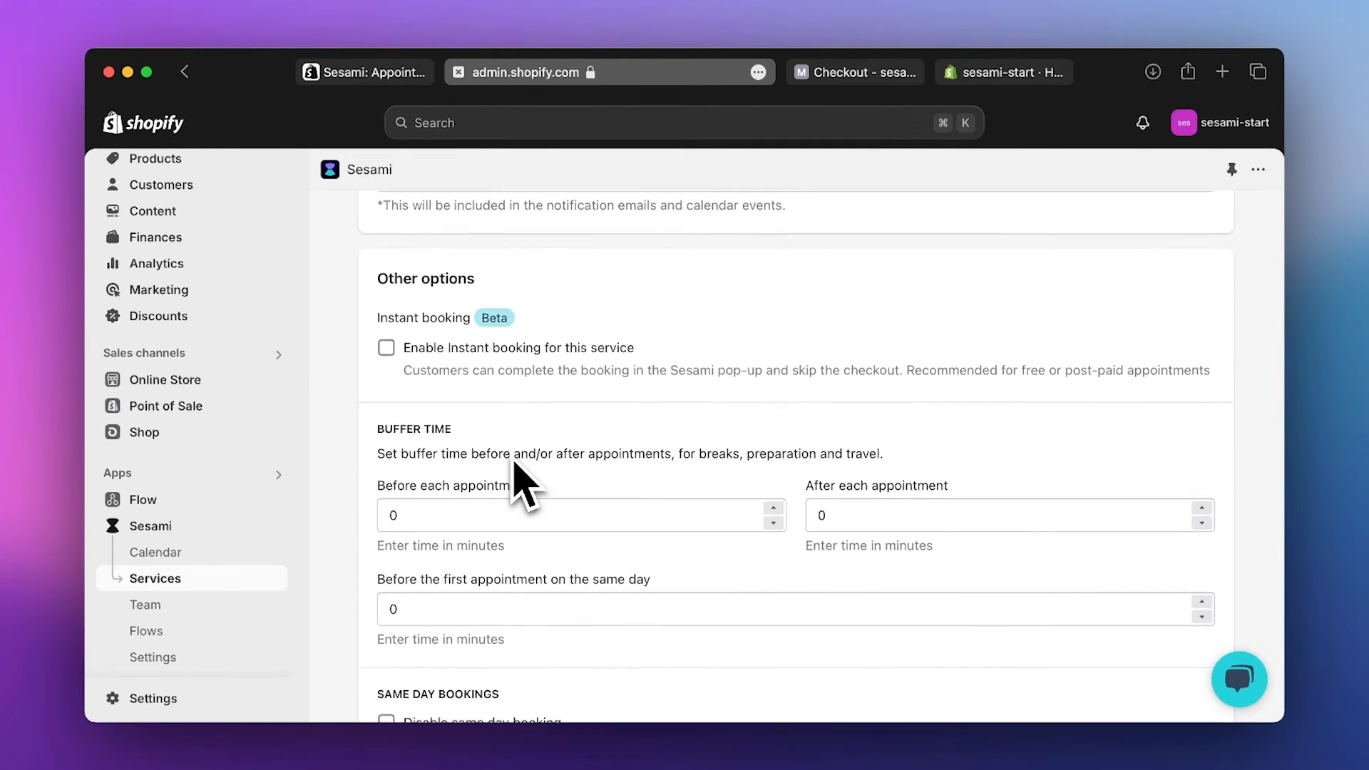
left_click(386, 291)
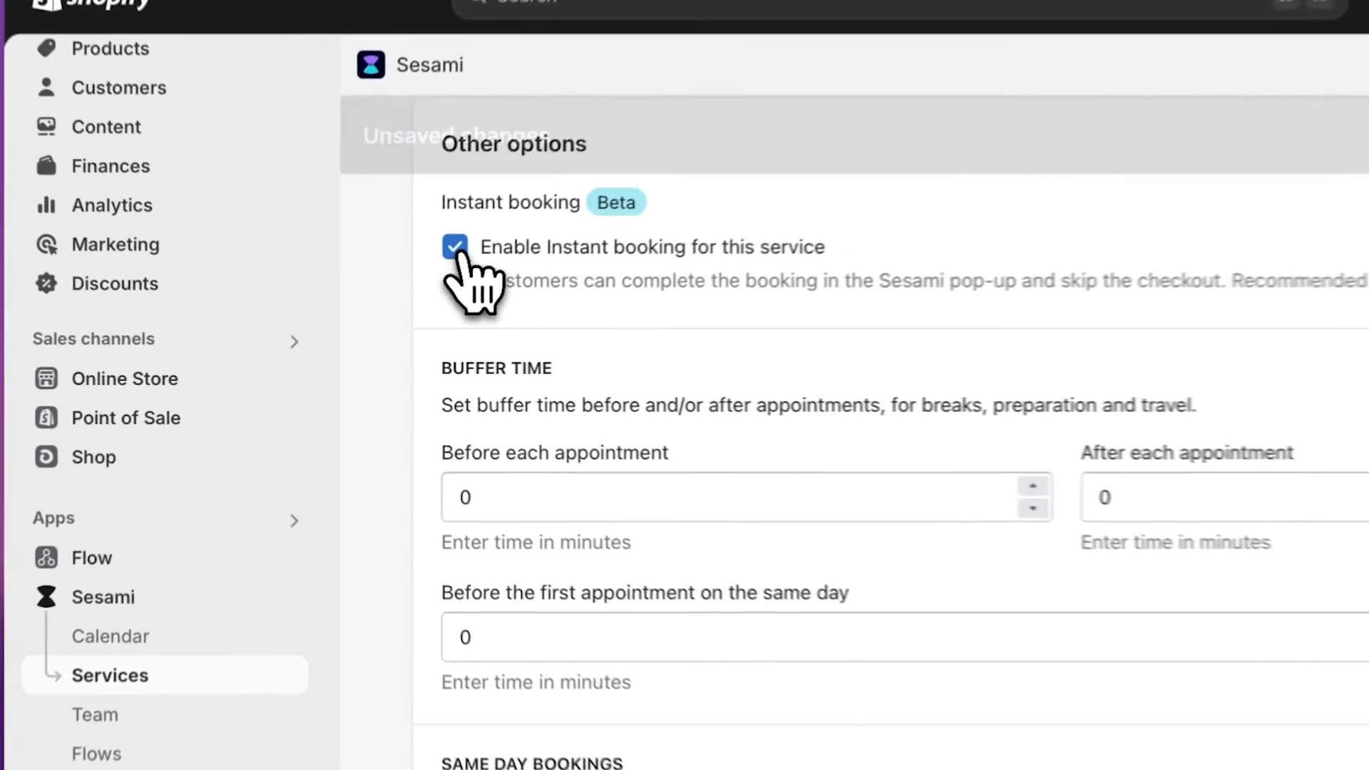
- Allow multiple bookings per time slot with a maximum of 10, and save the service
scroll(542, 331, "down", 1)
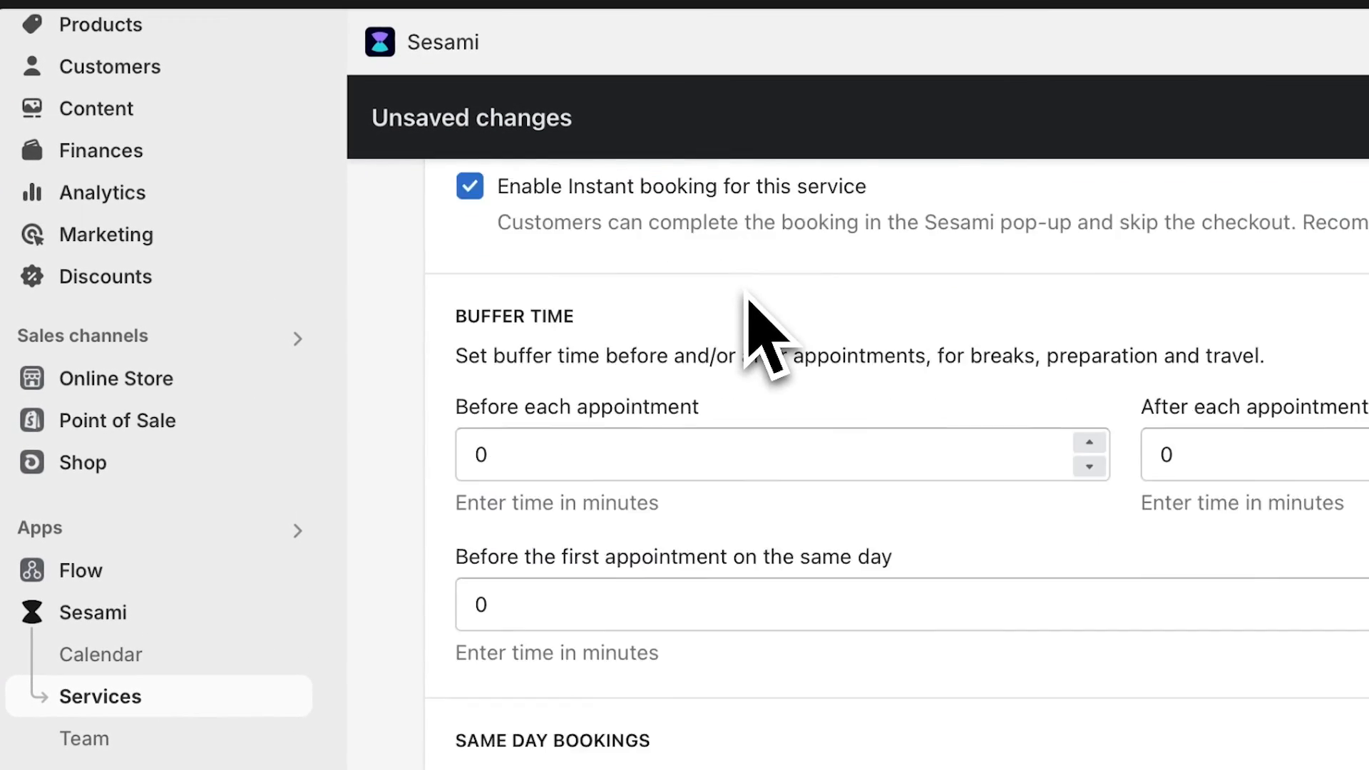
scroll(748, 306, "down", 9)
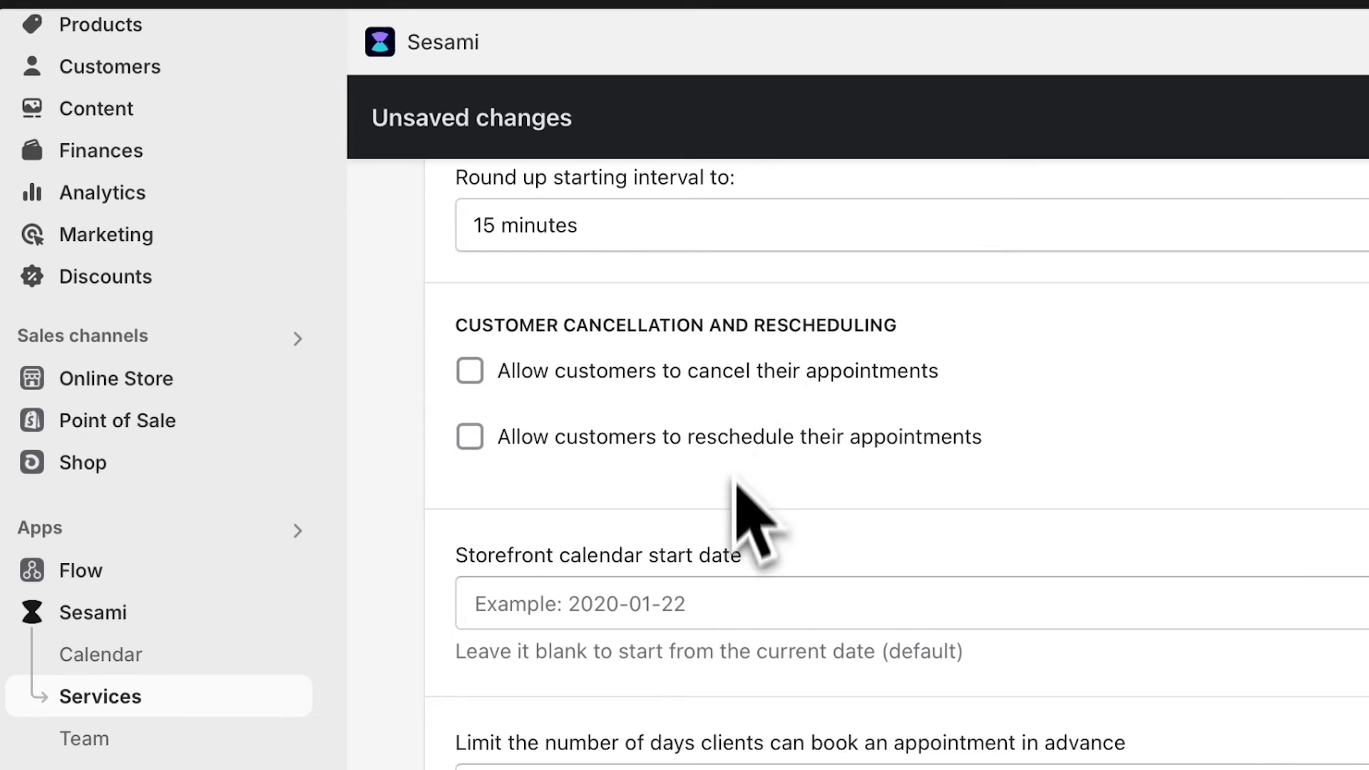
scroll(734, 489, "down", 6)
left_click(470, 564)
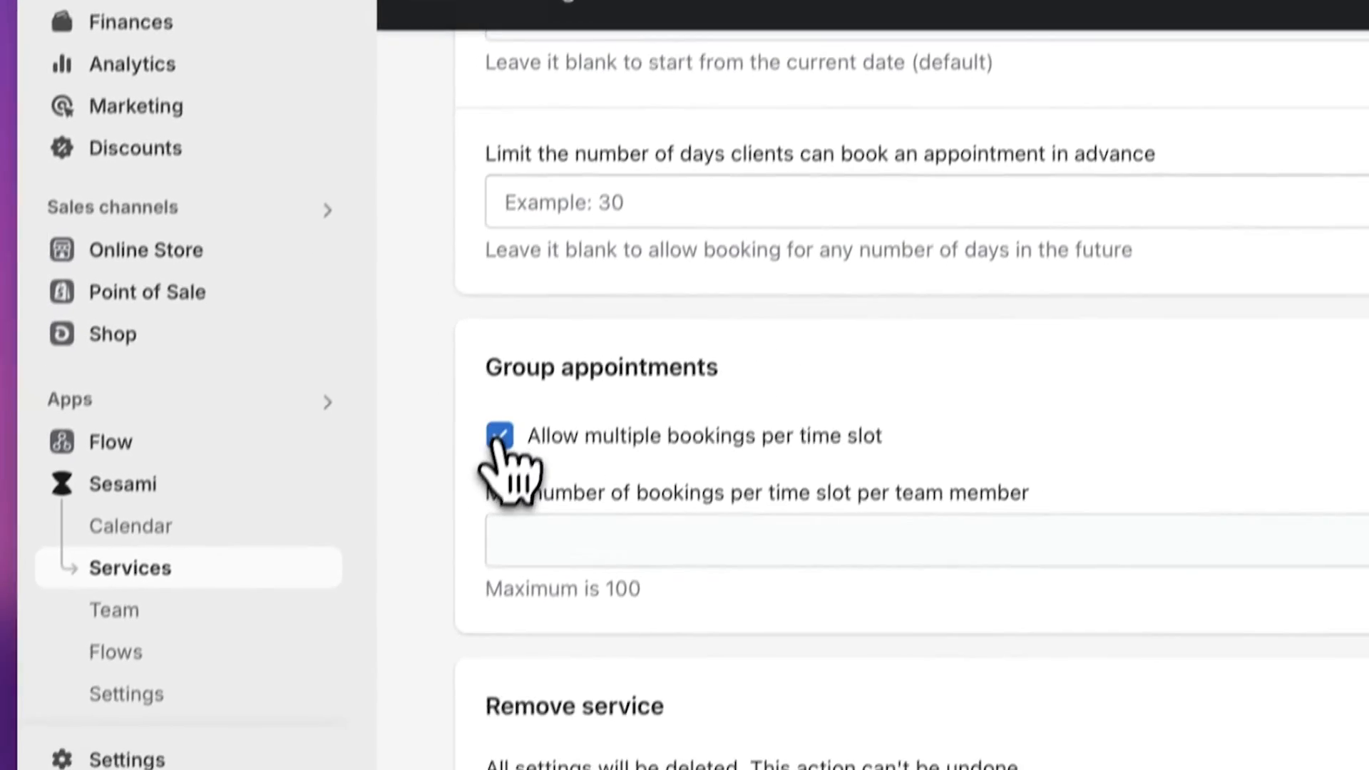
left_click(637, 677)
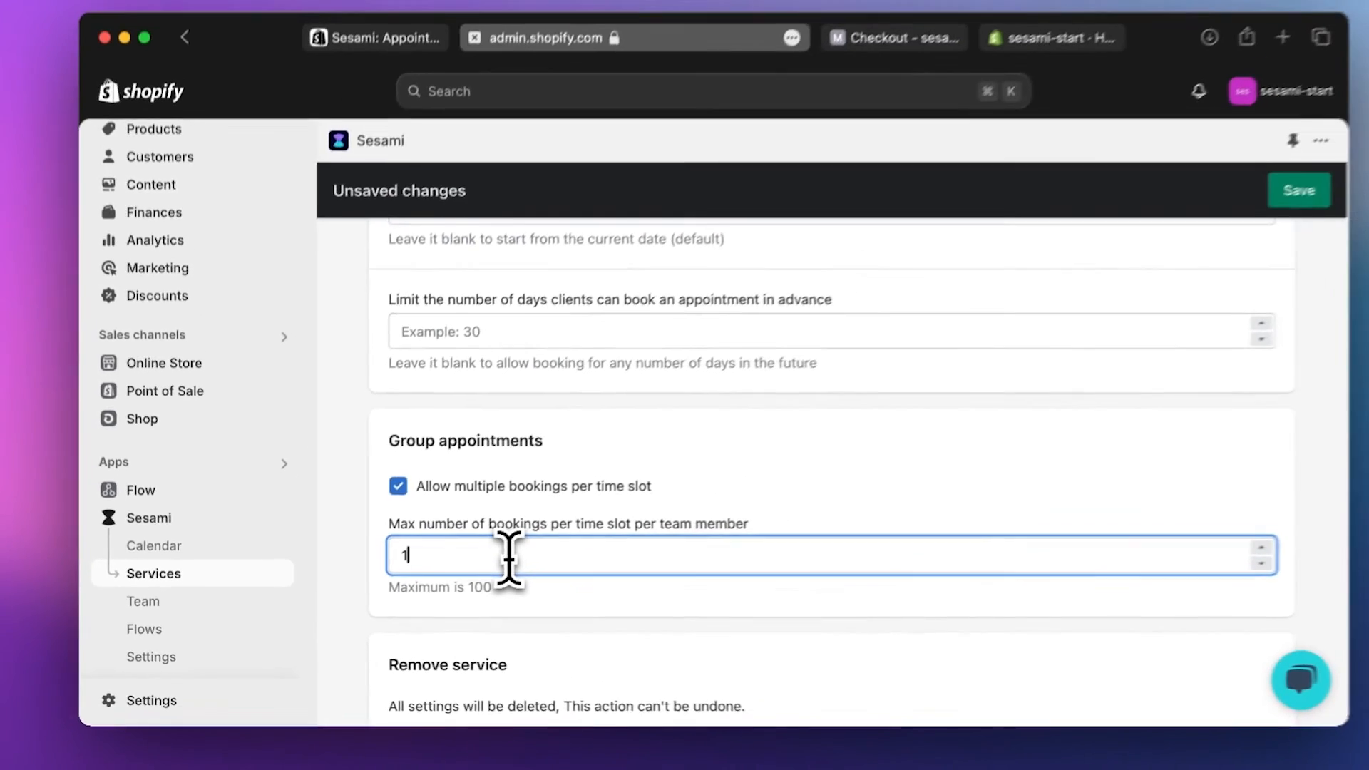
type("10")
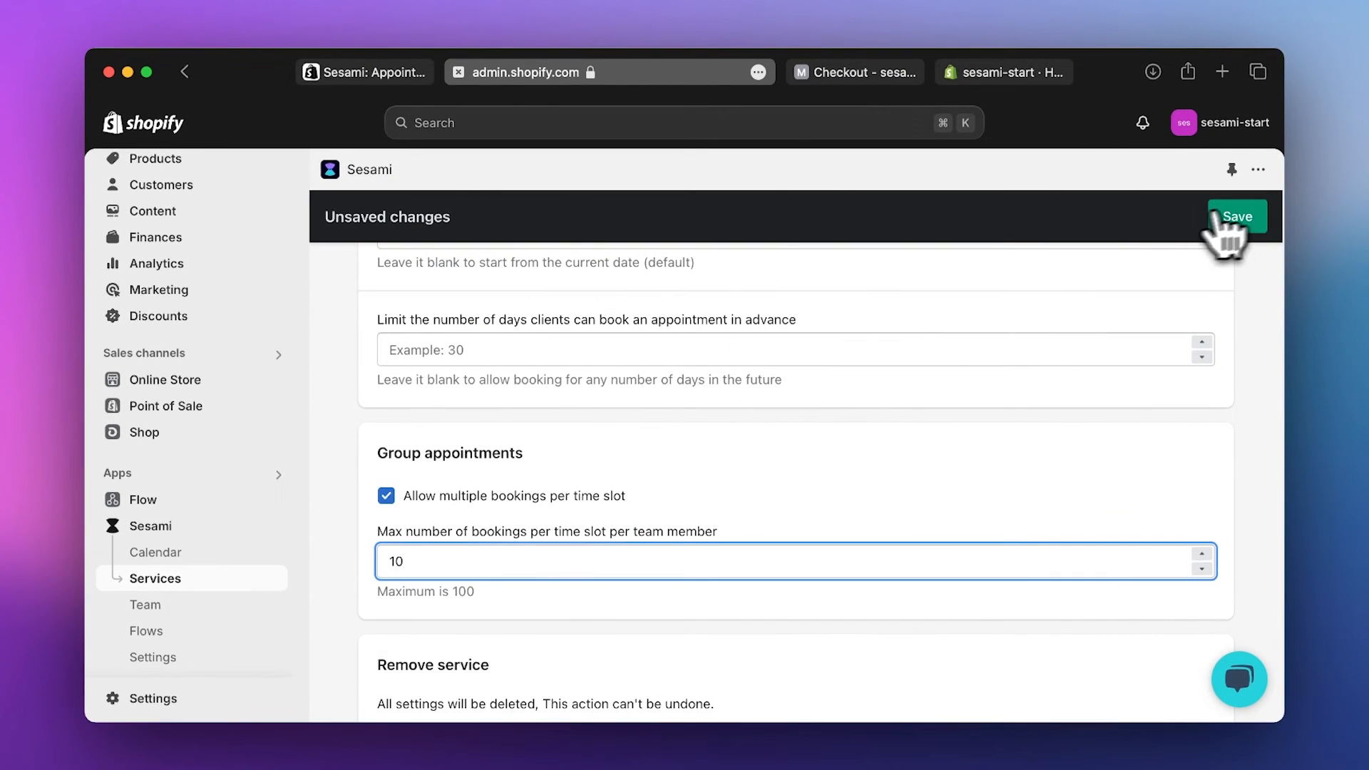
left_click(1238, 217)
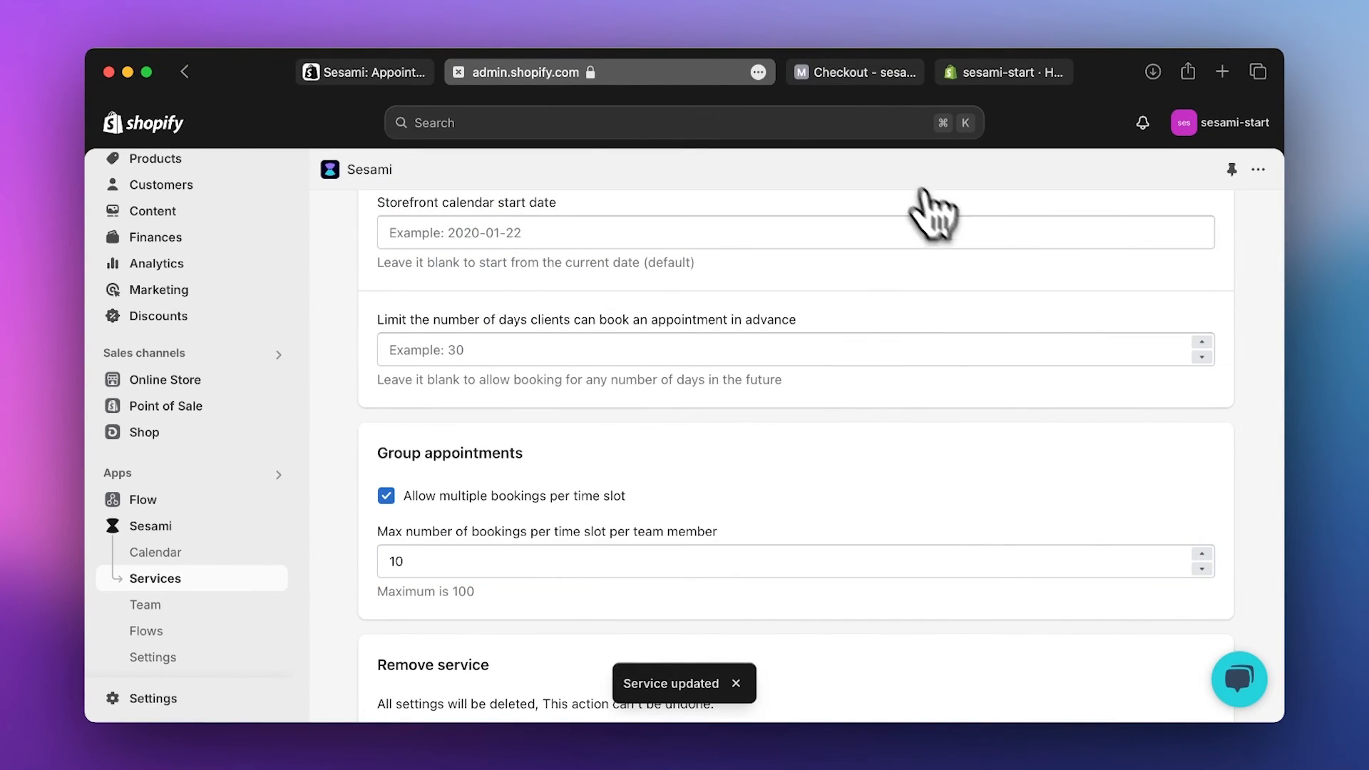
mouse_move(864, 76)
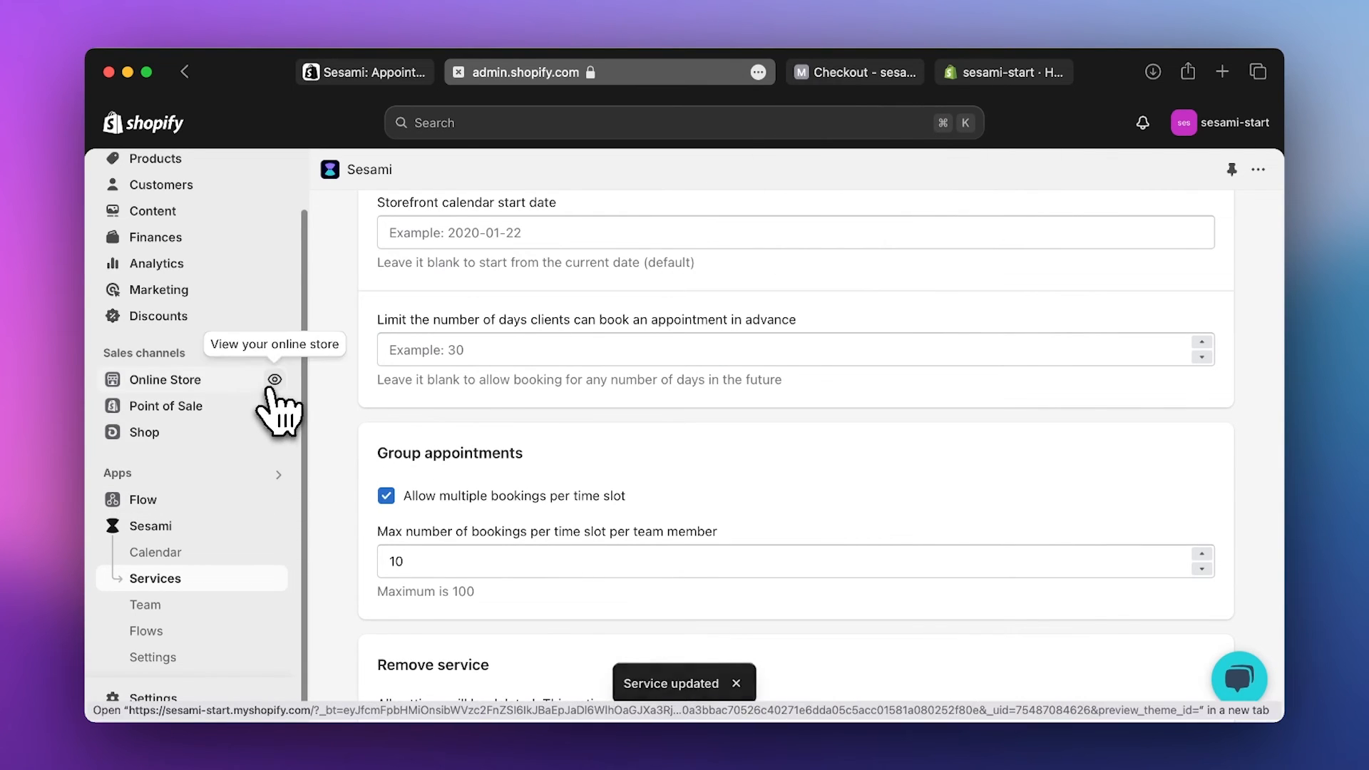
- Open the online store's Facial Treatment product page and start a booking
left_click(272, 384)
scroll(269, 398, "down", 6)
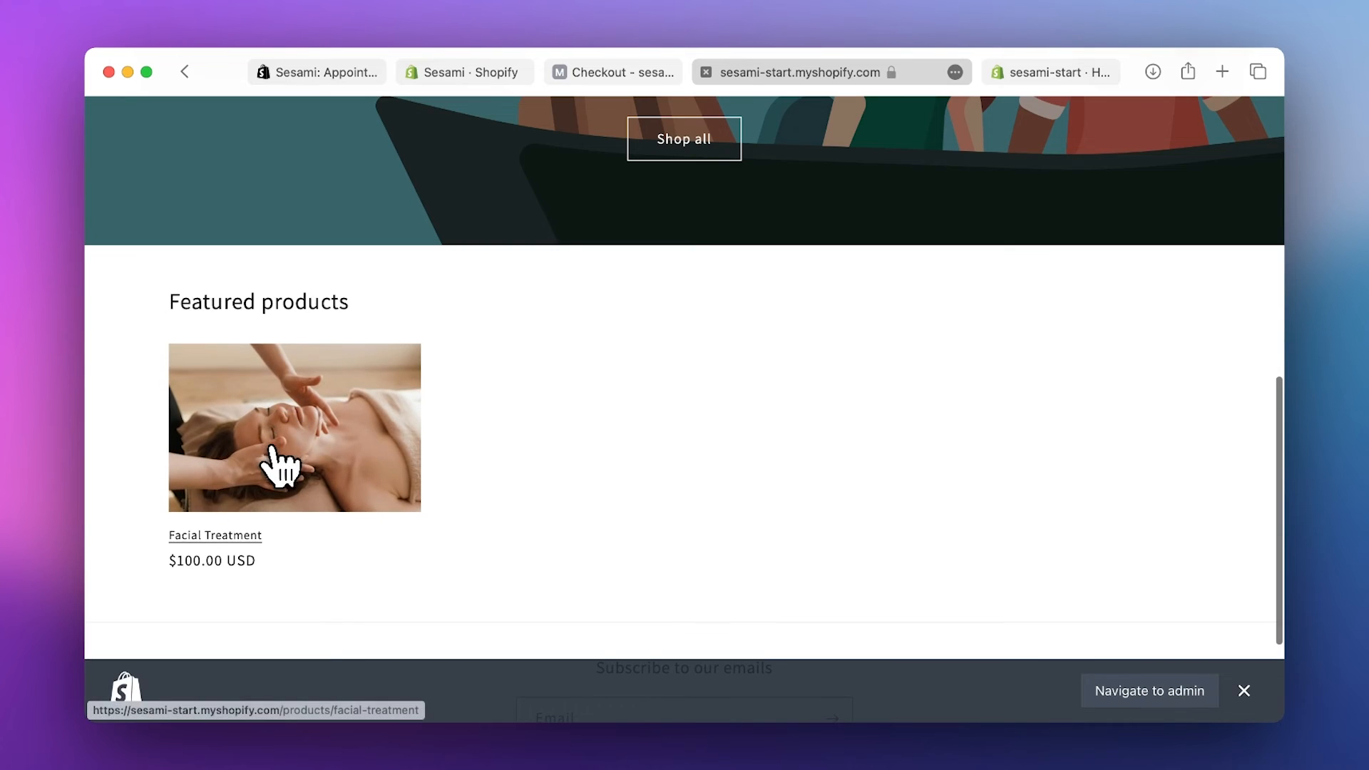
left_click(280, 467)
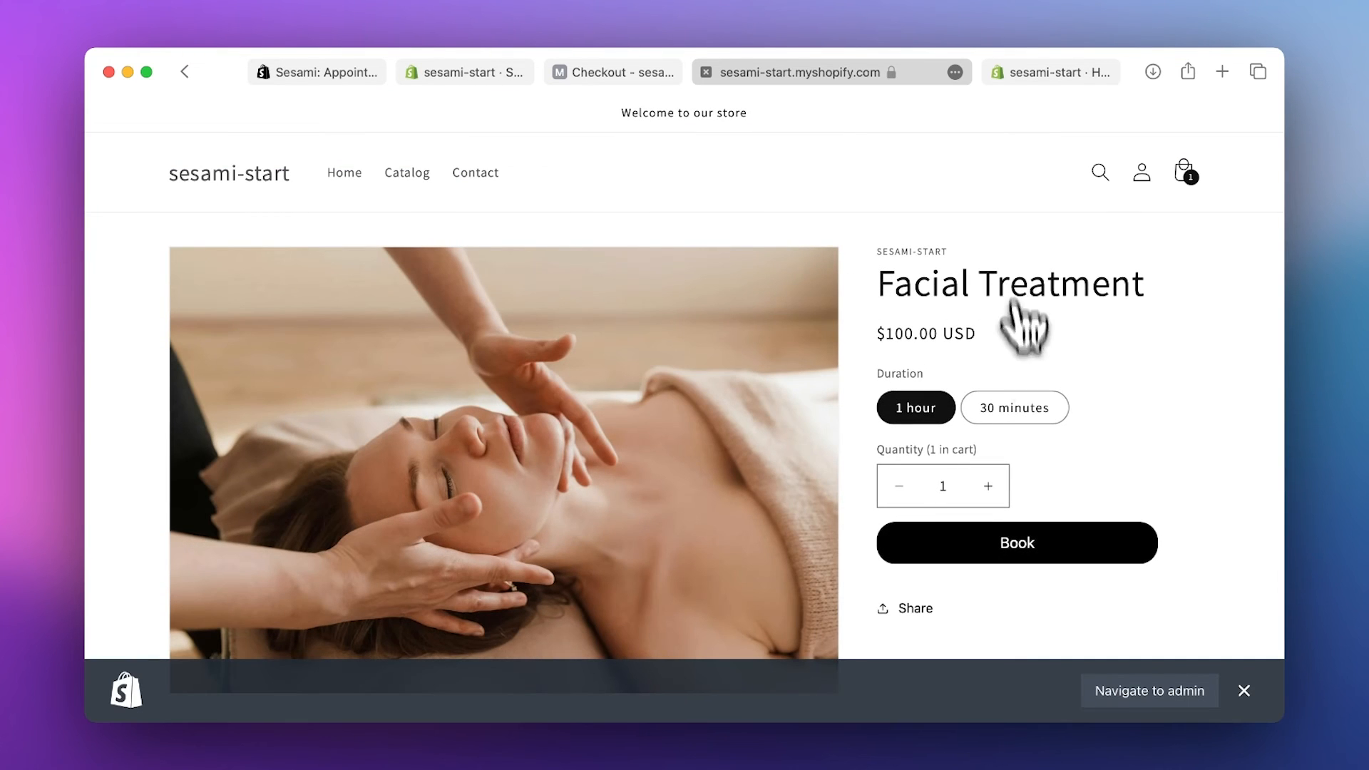
left_click(1021, 562)
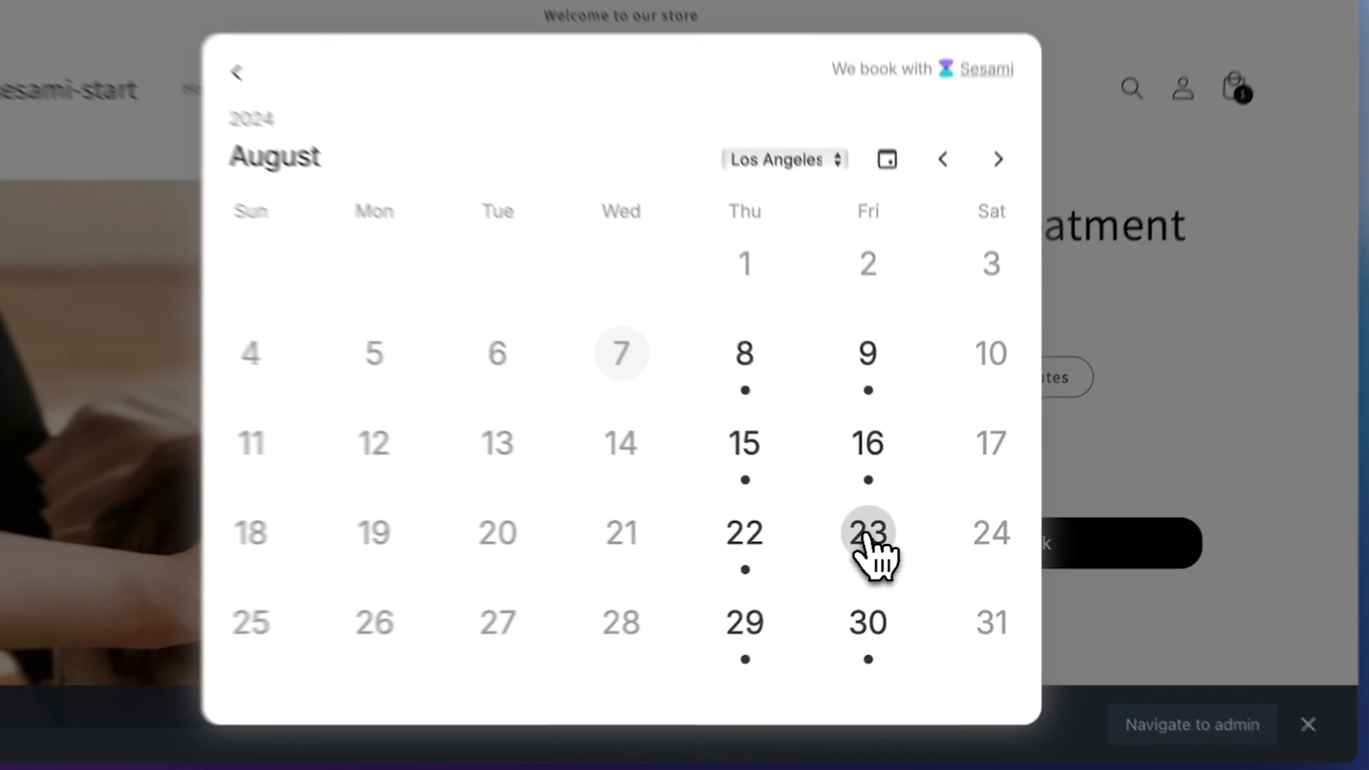
- Choose Friday, August 23 at 8:00 am and continue to Review & Book
left_click(881, 539)
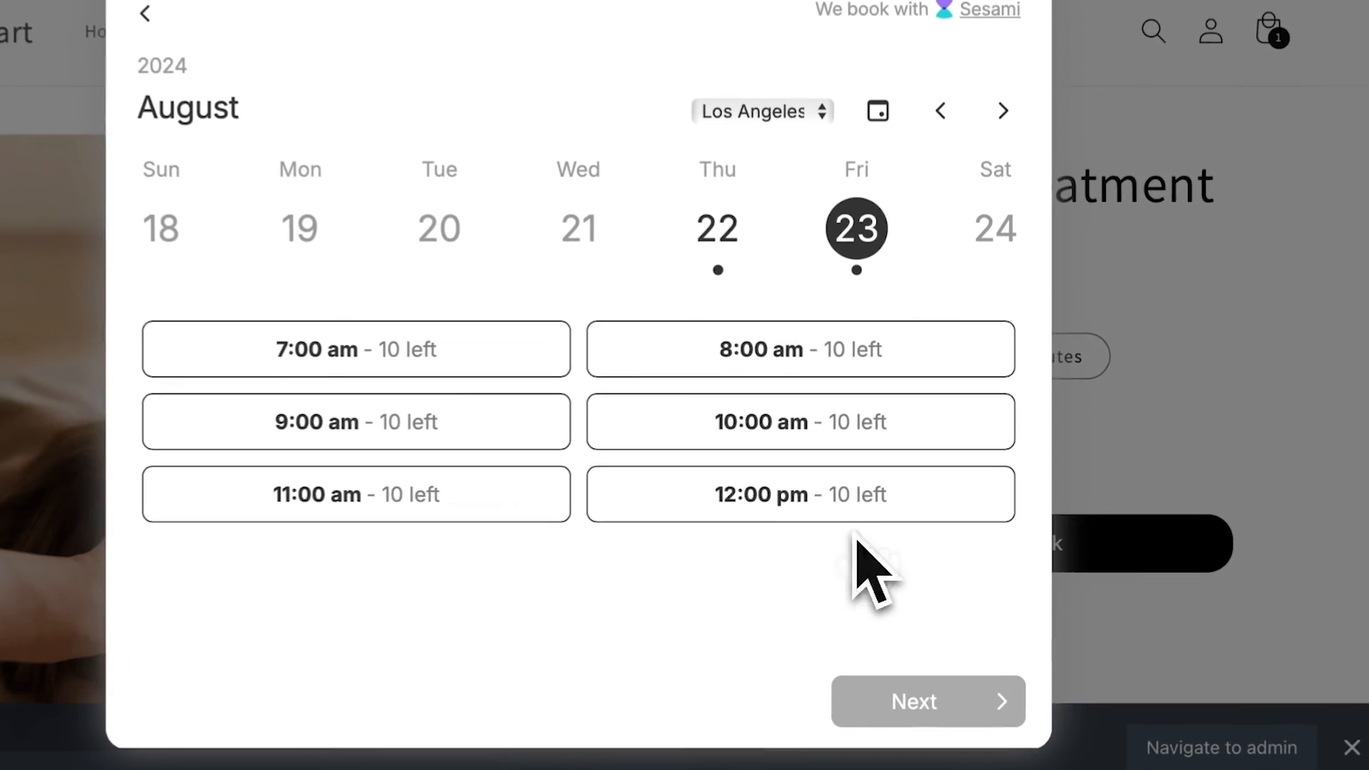
left_click(871, 363)
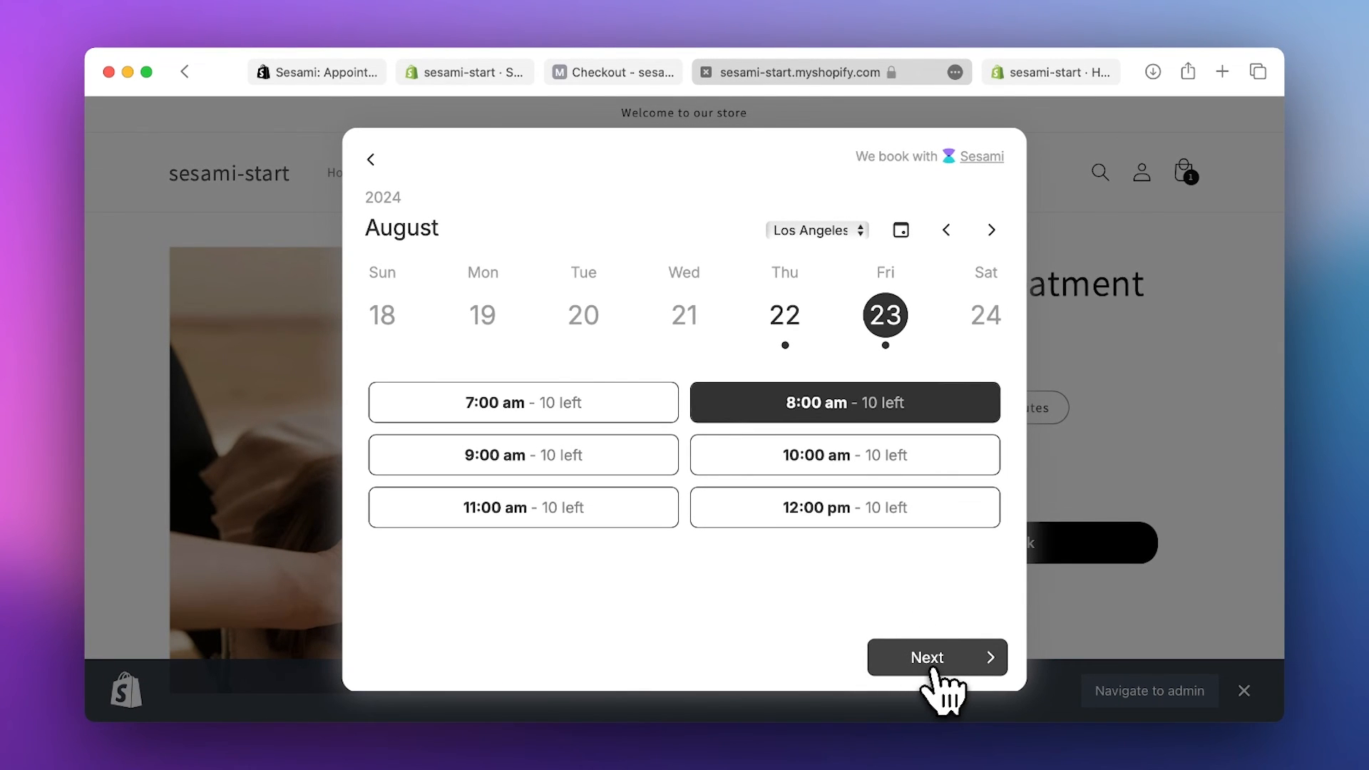
left_click(933, 672)
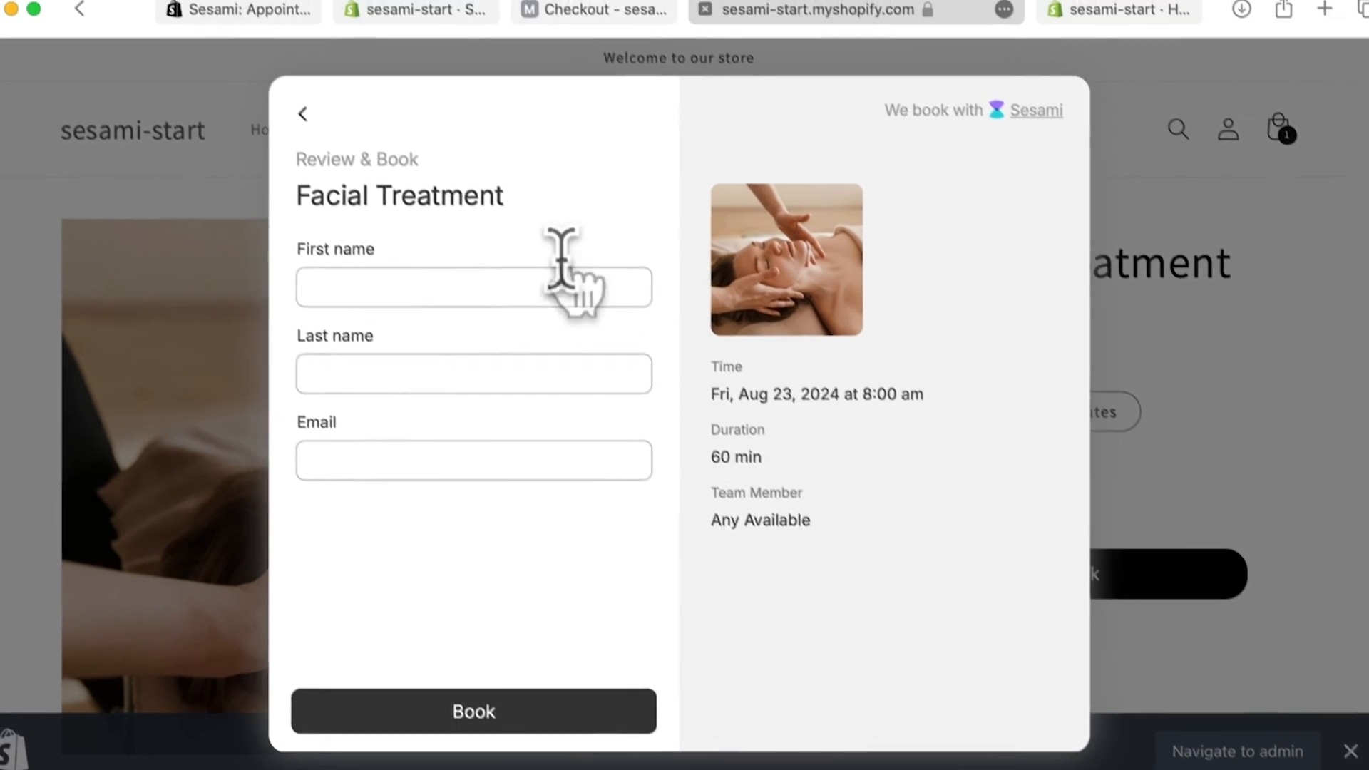
- Fill in the customer's first name, last name and e-mail, then submit the booking
left_click(561, 287)
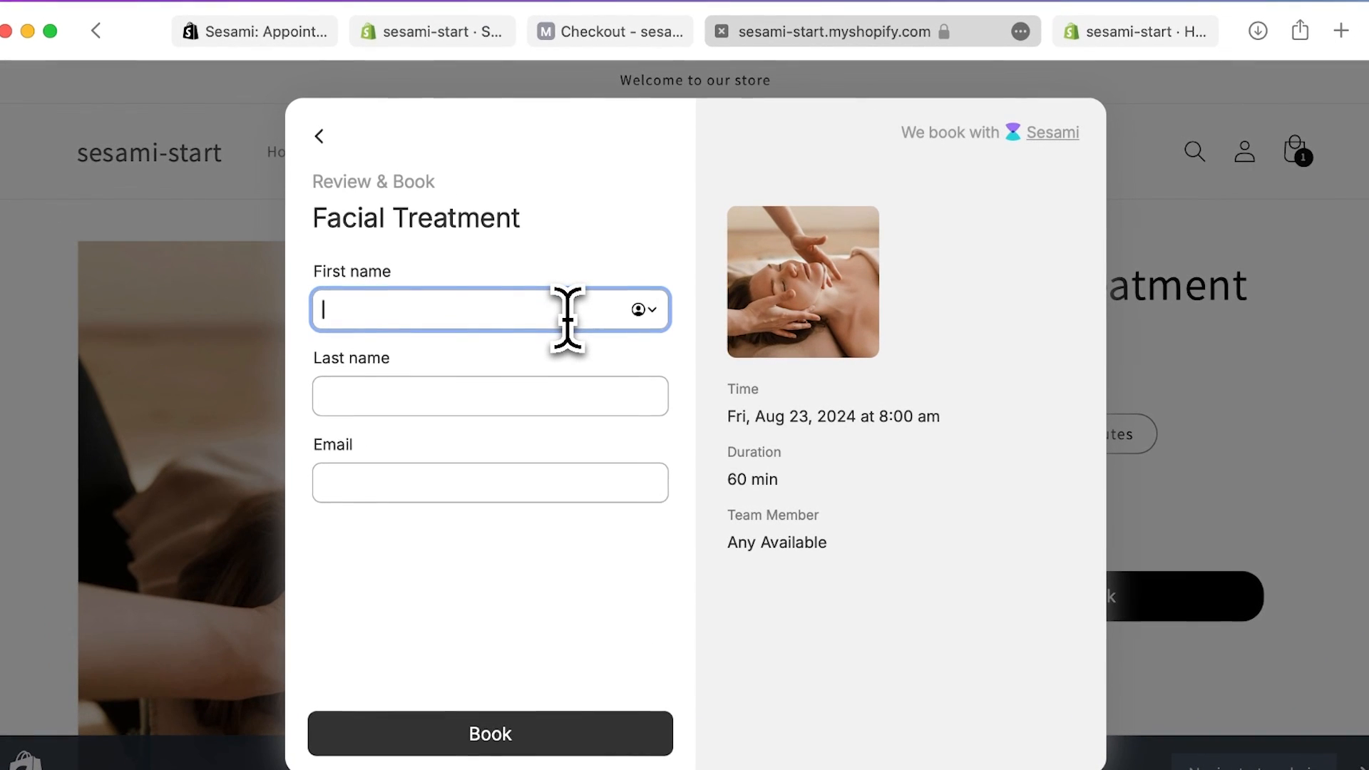
key("Tab")
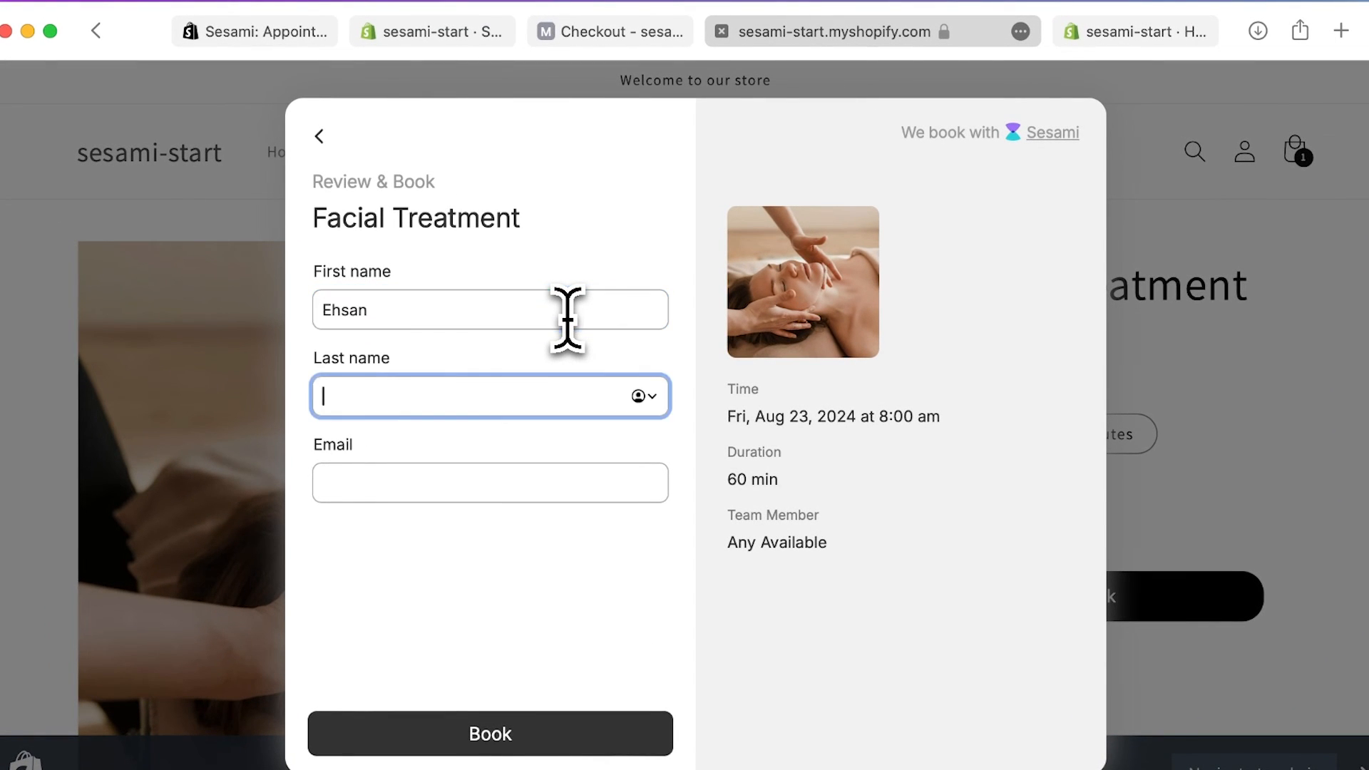
key("Tab")
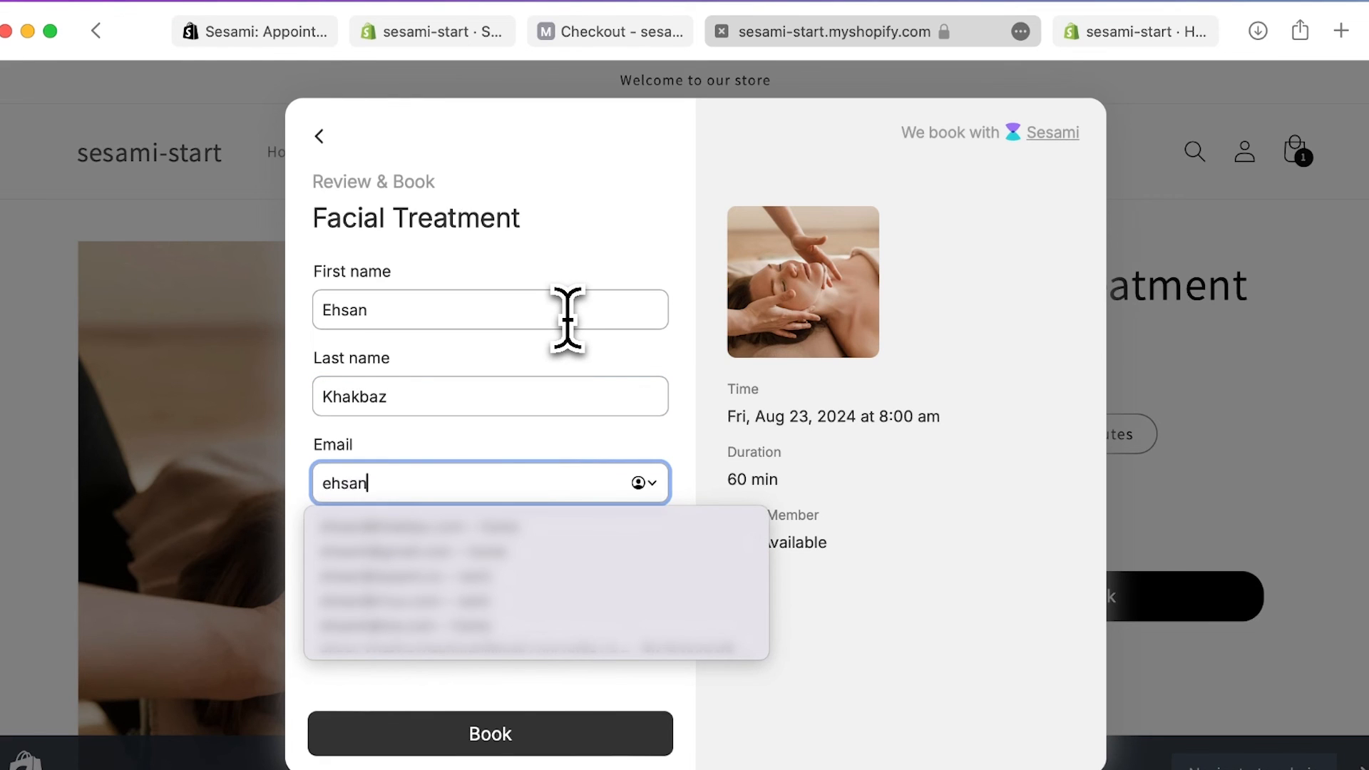
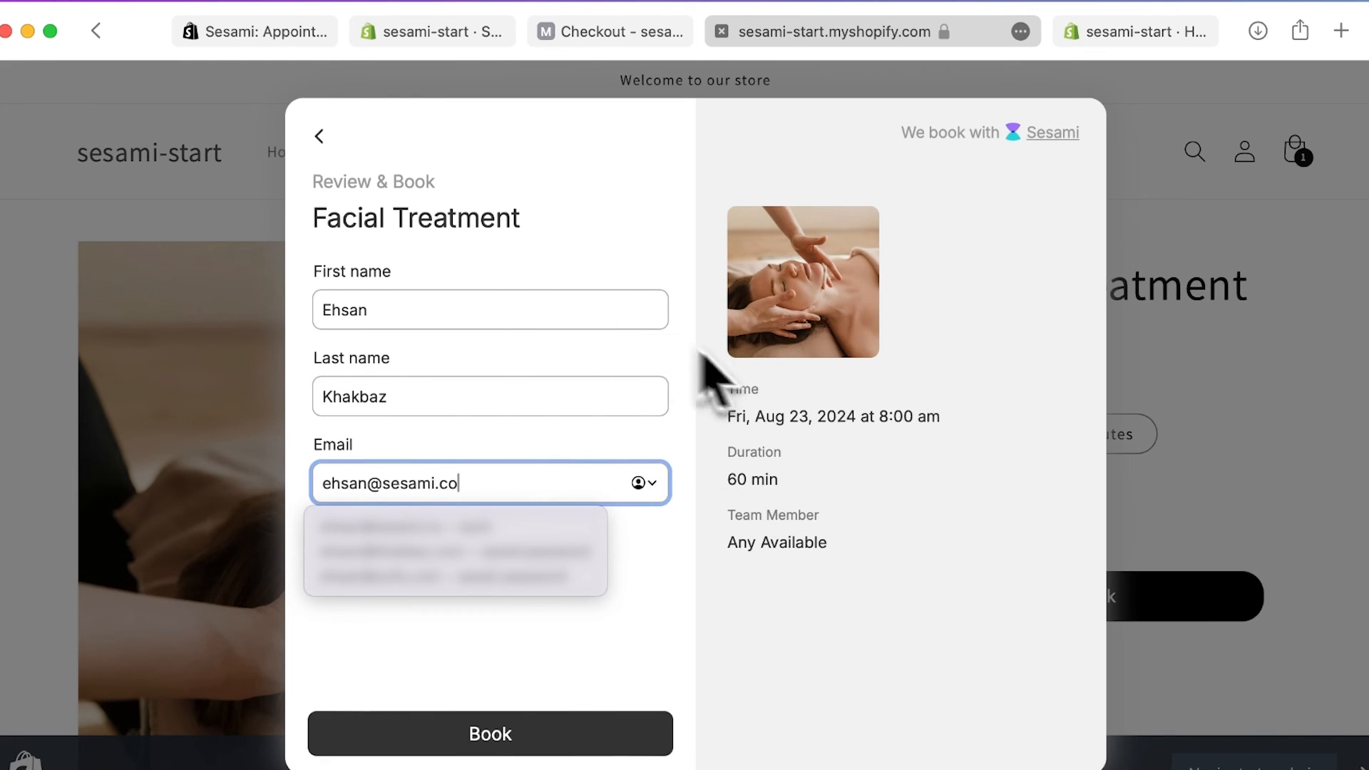
left_click(670, 579)
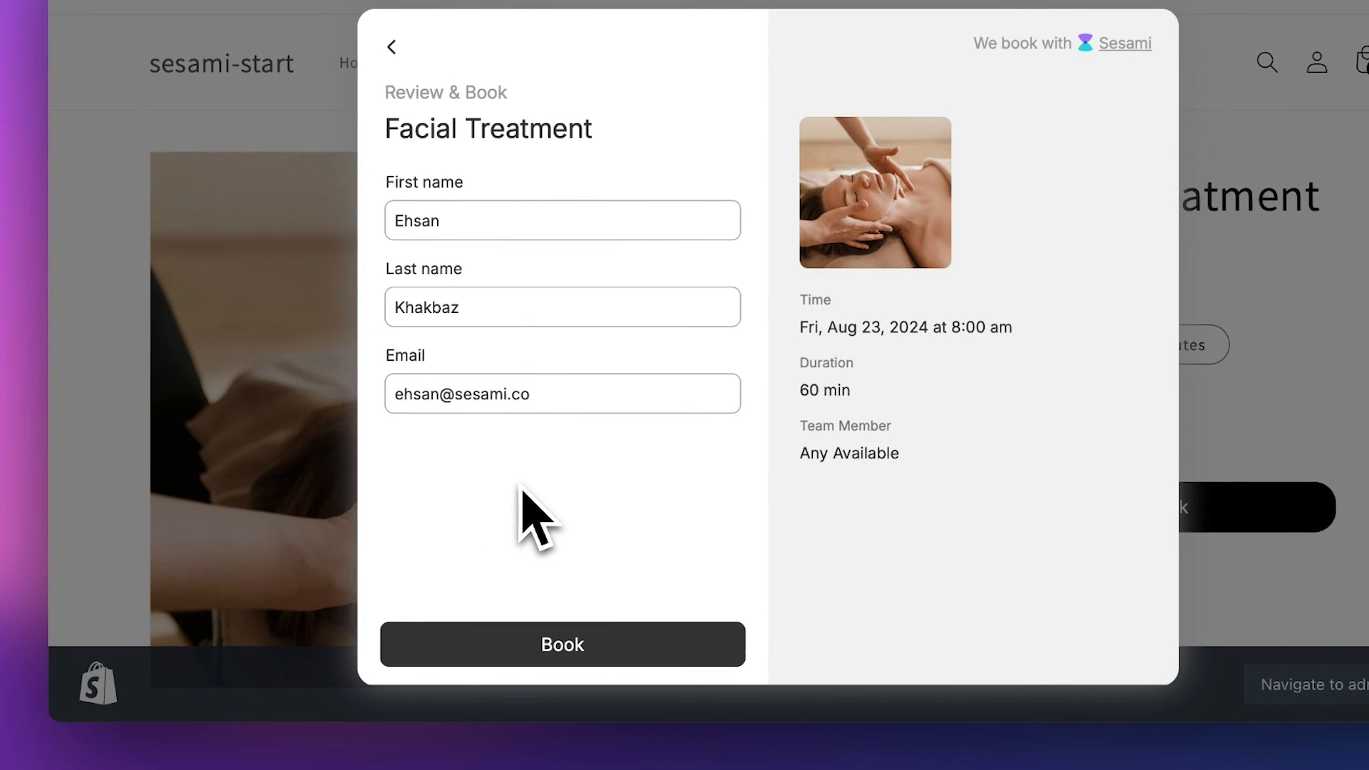
left_click(564, 643)
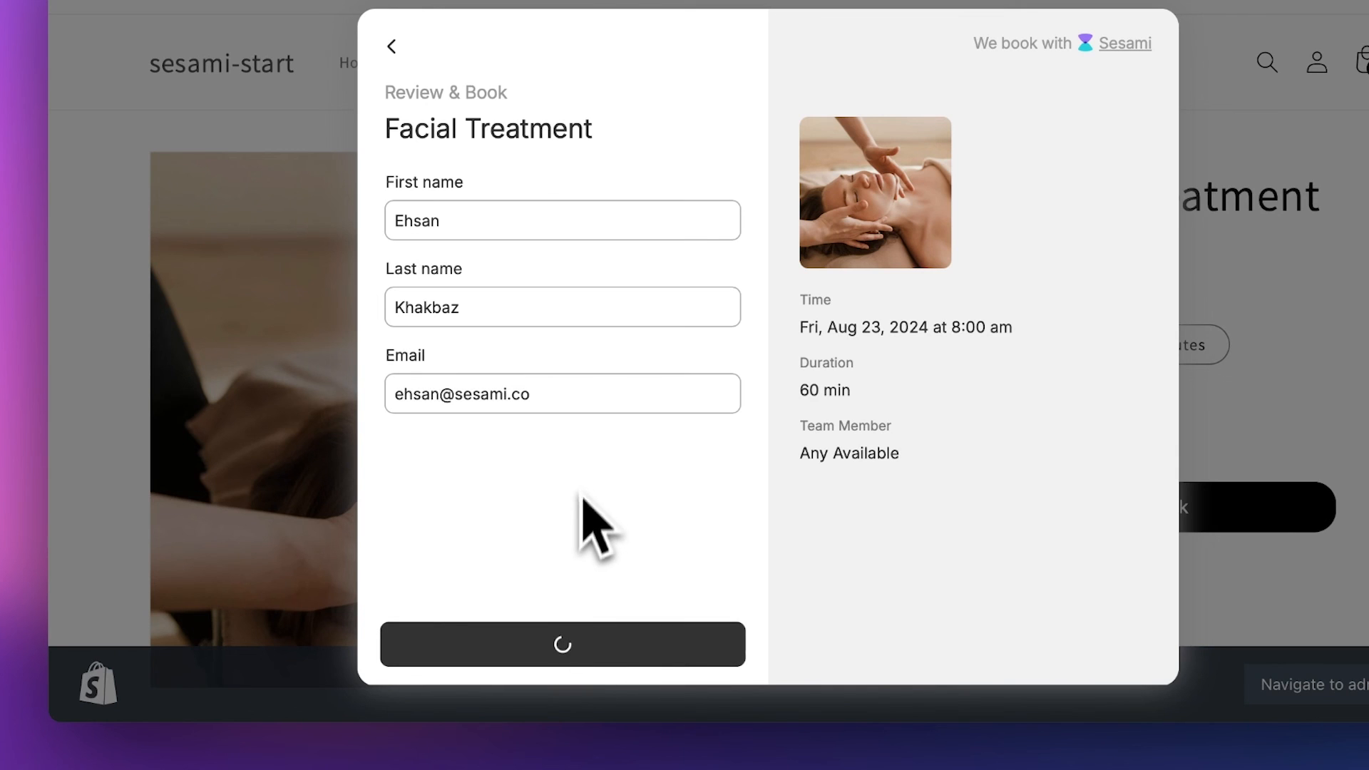